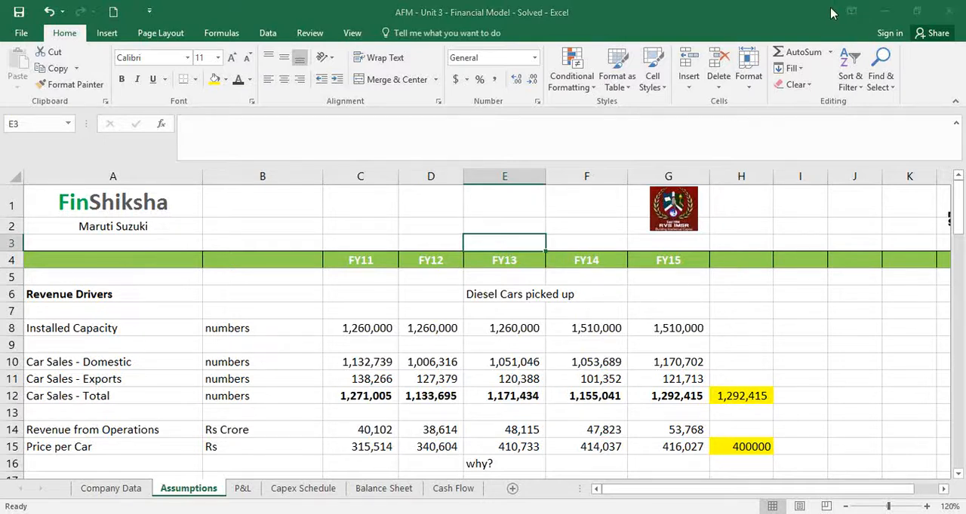
Enter FY16 as the column heading in H4, following FY15
left_click(745, 395)
left_click(740, 261)
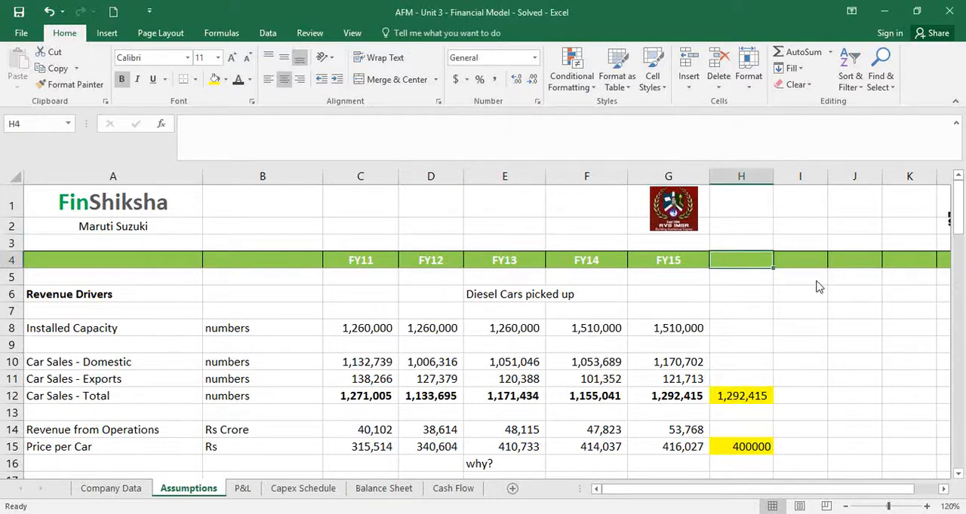
type("FY16")
key("Return")
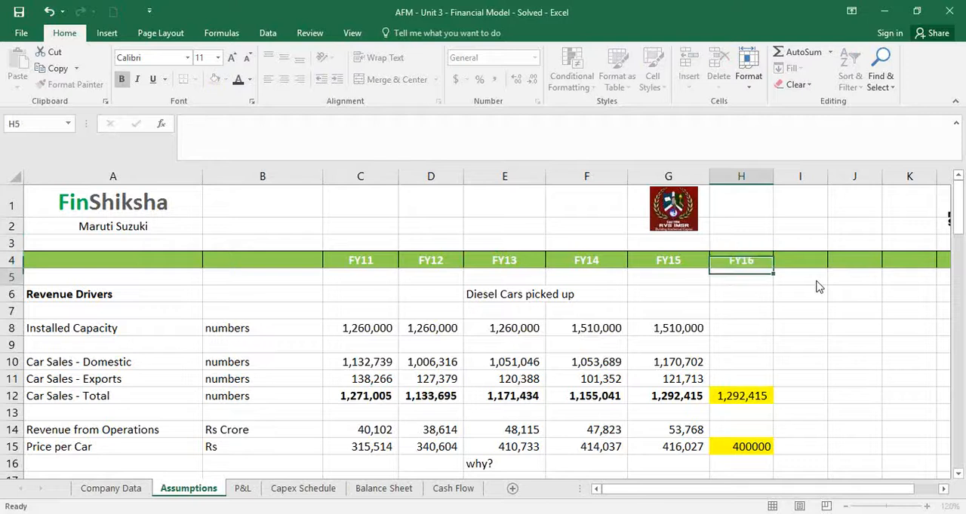
Check the FY16 column against the revenue driver rows, including the Car Sales - Total assumption in H12
key("Up")
key("Down")
key("Down")
key("Down")
key("Down")
key("Down")
key("Down")
key("Down")
key("Down")
key("Down")
key("Down")
key("Down")
key("Down")
key("Down")
key("Down")
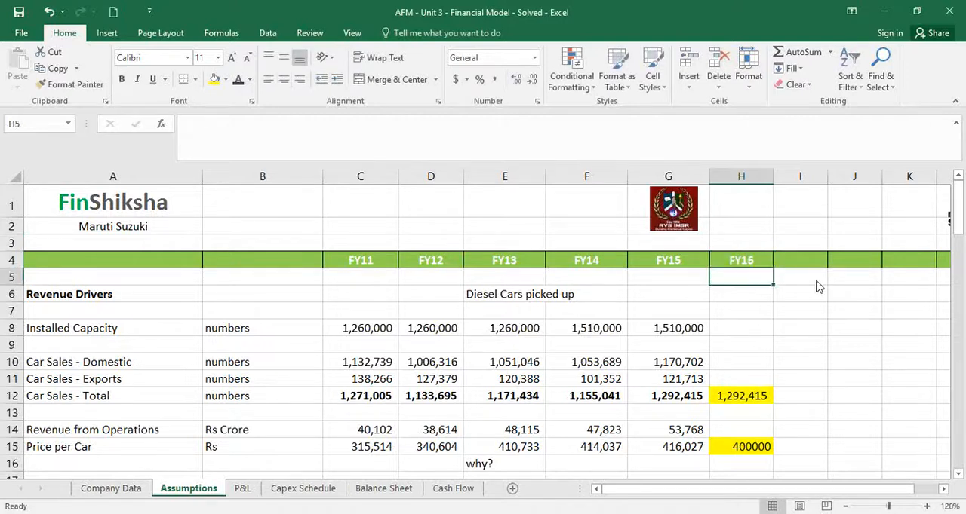
key("Down")
key("Down")
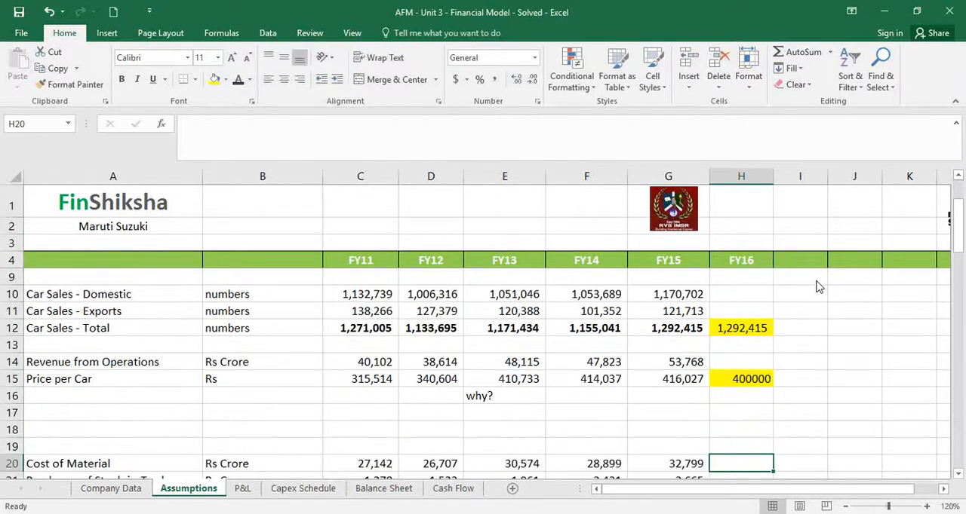
key("Up")
key("Up")
key("Up")
key("Up")
key("Up")
key("Up")
key("Up")
key("Up")
key("Up")
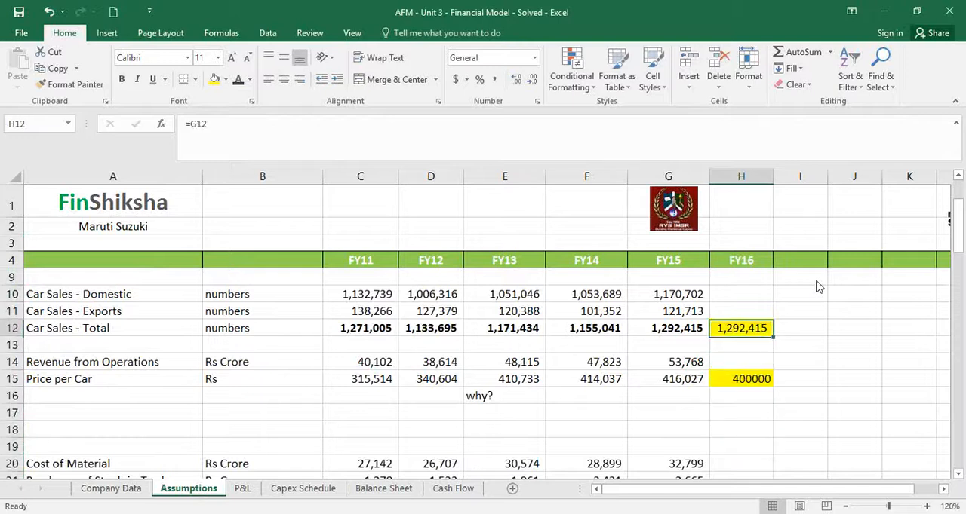
key("Down")
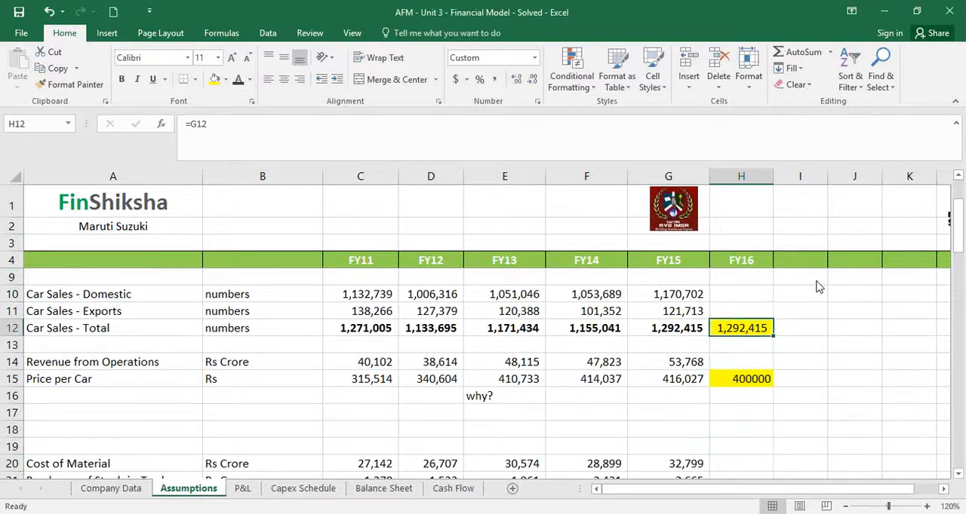
Highlight the FY16 cell for Cost of Material per car, H28, in yellow
key("Down")
key("Down")
key("Down")
key("Down")
key("Up")
key("Down")
key("Down")
key("Down")
key("Down")
key("Down")
key("Down")
key("Down")
key("Down")
key("Down")
key("Down")
key("Down")
key("Down")
key("Down")
key("Down")
key("Down")
key("Up")
key("Up")
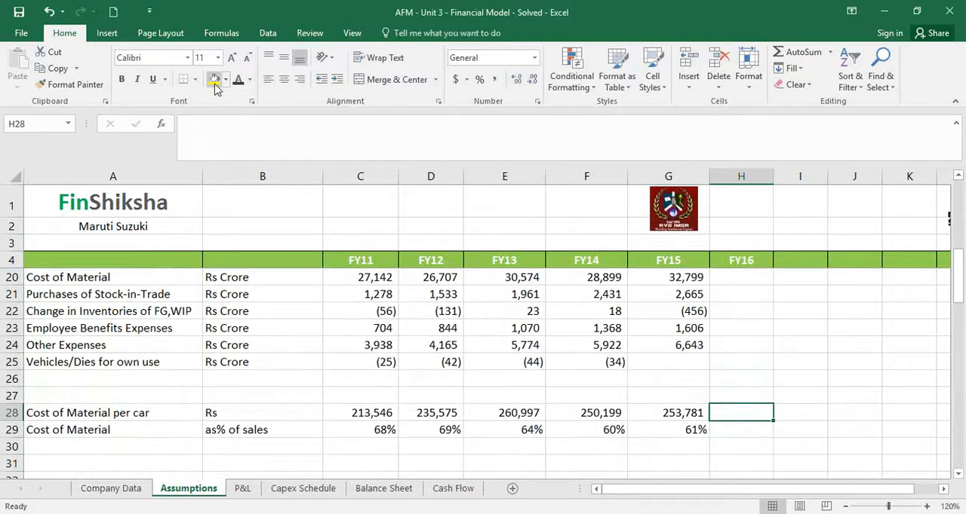
left_click(214, 80)
Examine the rows around Cost of Material and the start of Working Capital Drivers in the FY16 column
key("Down")
key("Down")
key("Down")
key("Down")
key("Down")
key("Down")
key("Down")
key("Down")
key("Down")
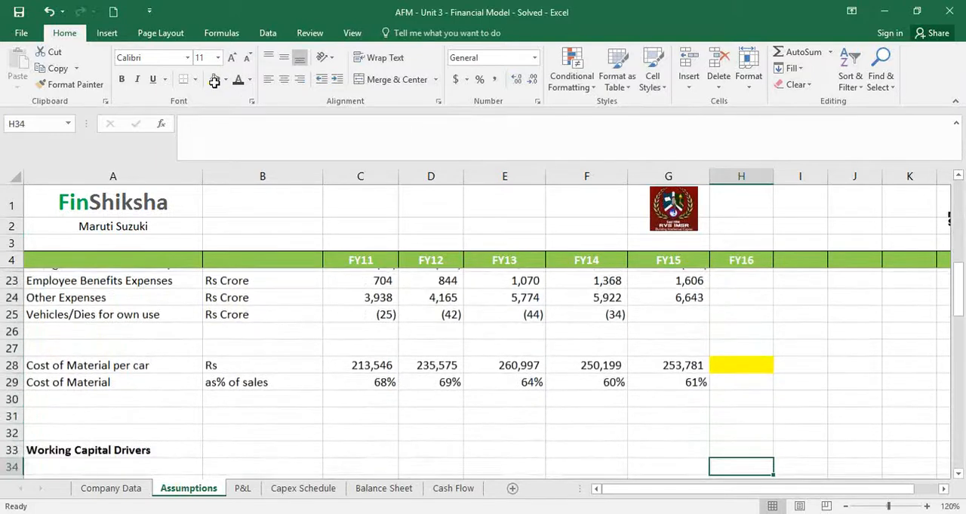
key("Up")
key("Up")
key("Up")
key("Up")
key("Up")
key("Up")
key("Up")
key("Up")
key("Up")
key("Up")
key("Up")
key("Up")
key("Up")
key("Up")
key("Up")
key("Up")
key("Up")
key("Up")
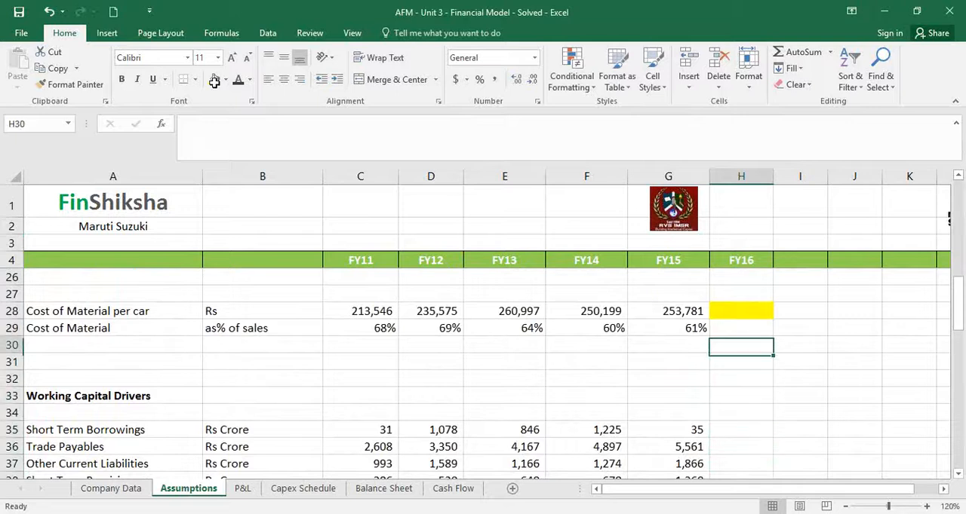
key("Down")
key("Down")
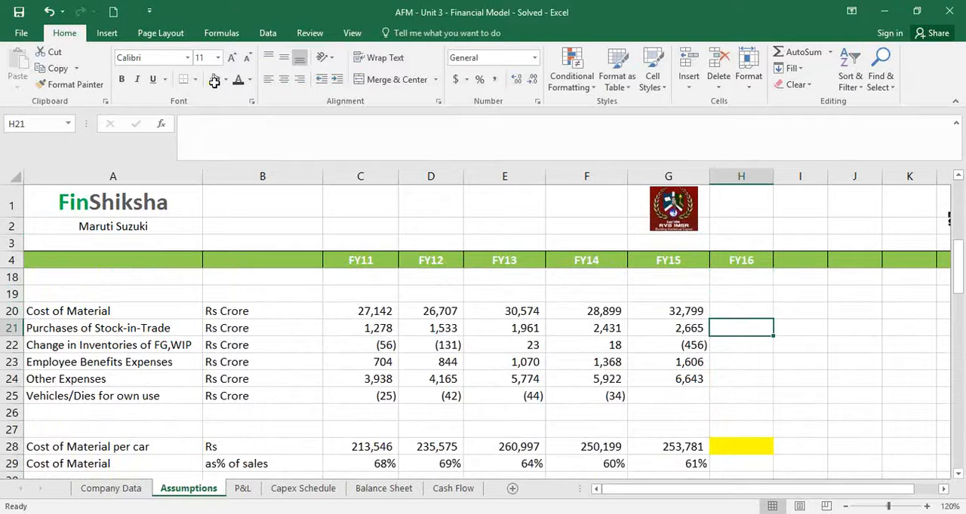
Examine the FY11 to FY15 figures for stock-in-trade purchases, inventory changes and employee benefits expenses
key("Left")
key("Left")
key("Left")
key("Left")
key("Left")
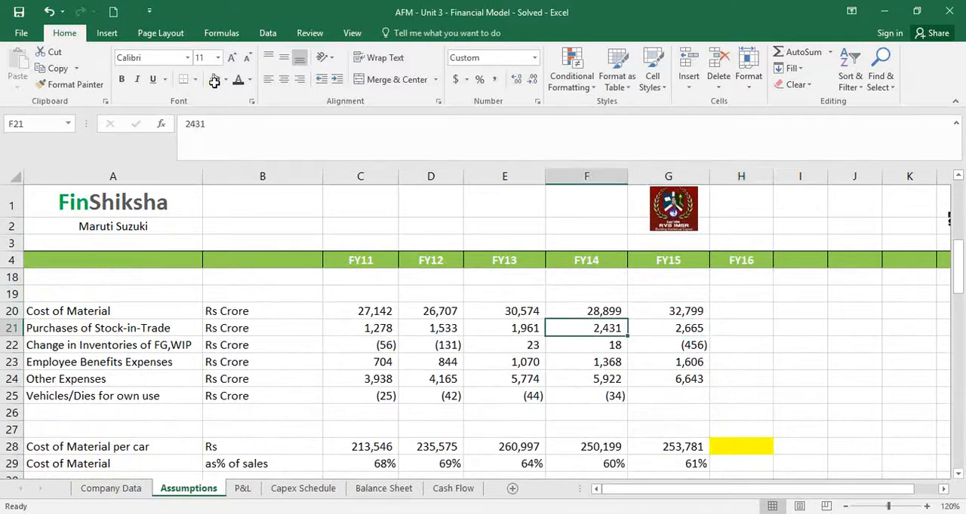
key("shift+Right")
key("shift+Right")
key("shift+Right")
key("shift+Right")
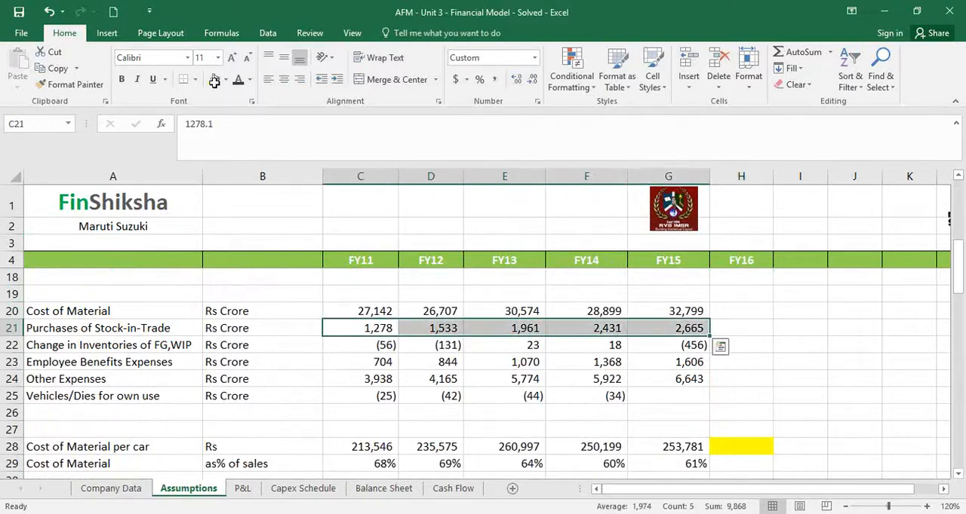
key("Down")
key("shift+Right")
key("shift+Right")
key("shift+Right")
key("shift+Right")
key("Down")
key("Down")
key("Down")
key("Down")
key("Down")
key("Down")
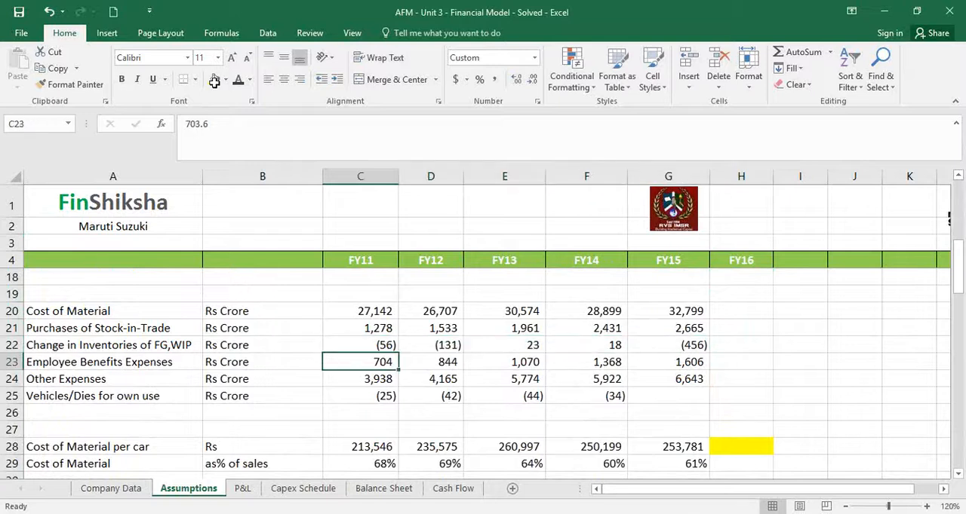
scroll(313, 264, "down", 2)
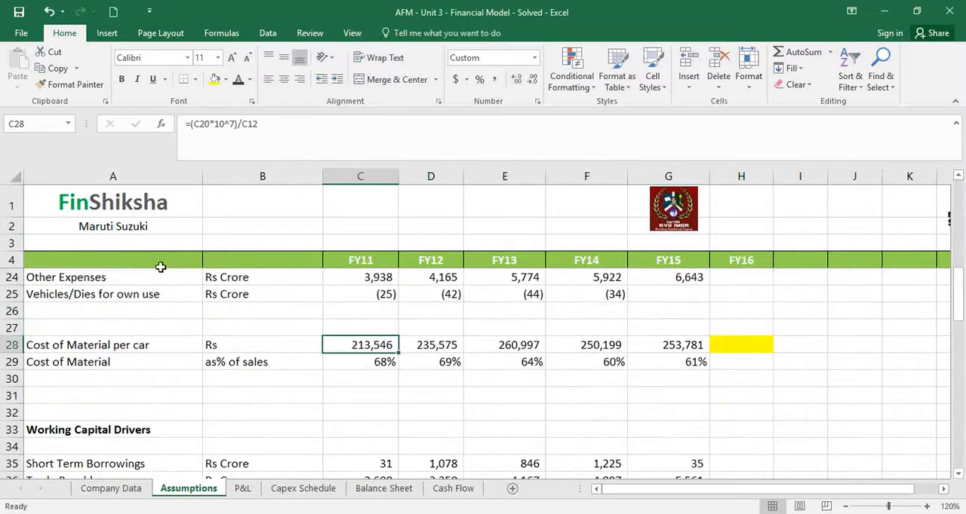
left_click(14, 395)
right_click(14, 399)
key("Escape")
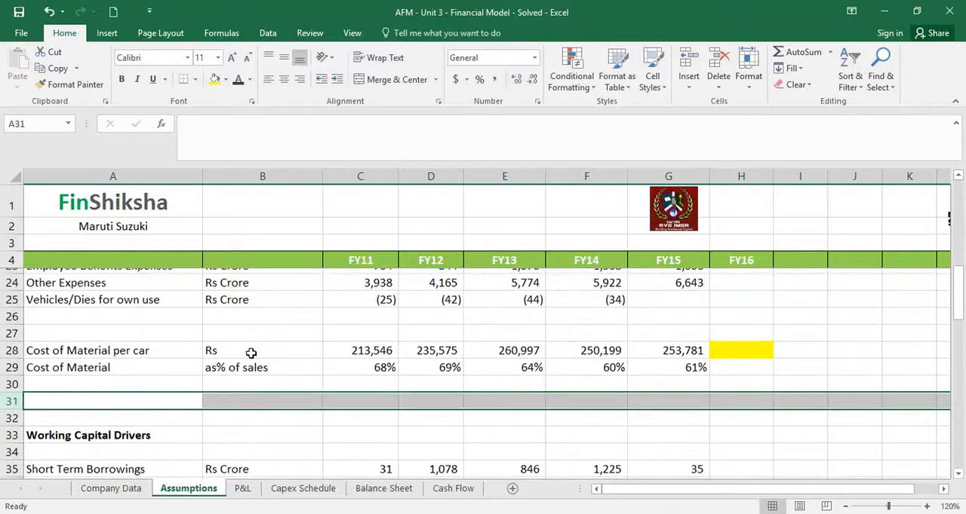
scroll(192, 370, "up", 4)
scroll(151, 379, "down", 1)
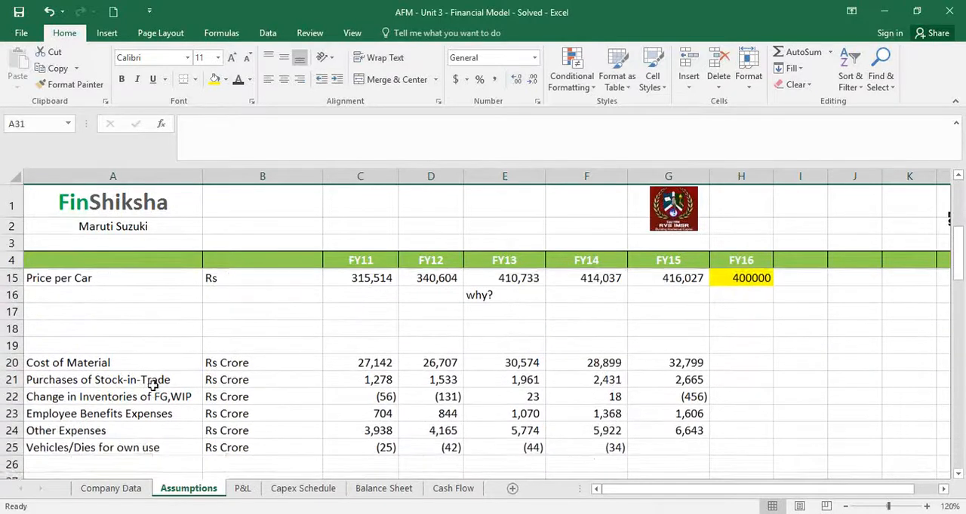
Insert a blank row above each of Change in Inventories, Employee Benefits Expenses, Other Expenses and Vehicles/Dies for own use
left_click(10, 394)
right_click(11, 396)
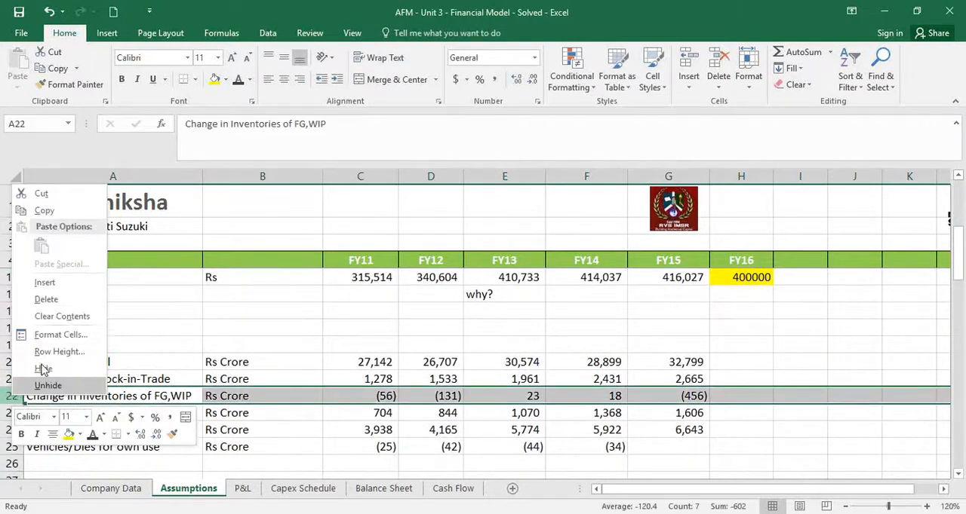
left_click(45, 282)
left_click(7, 430)
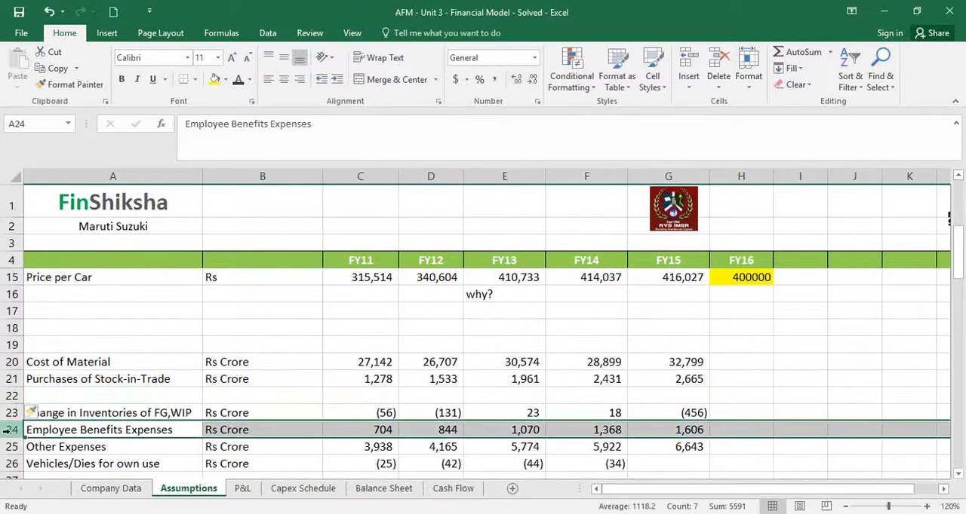
key("ctrl+shift+plus")
scroll(7, 422, "down", 2)
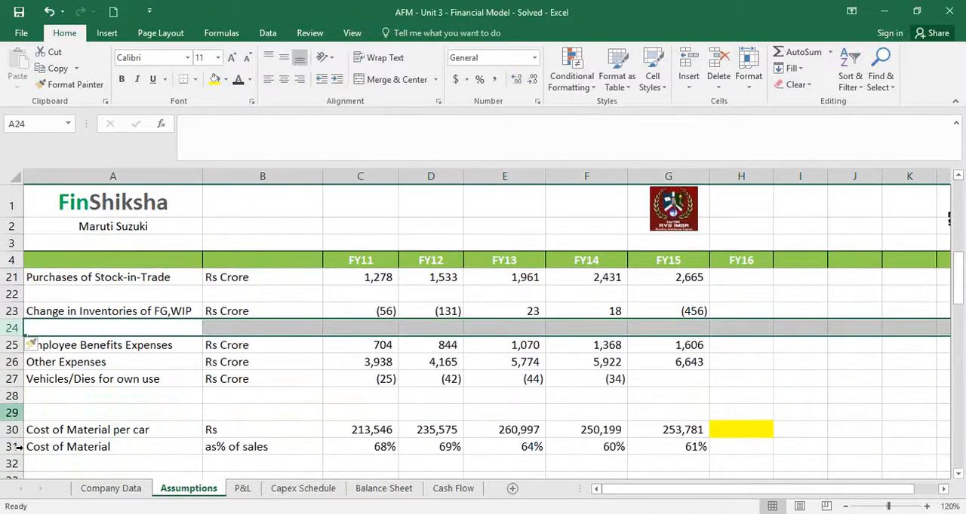
left_click(8, 362)
key("ctrl+shift+plus")
left_click(6, 396)
key("ctrl+shift+plus")
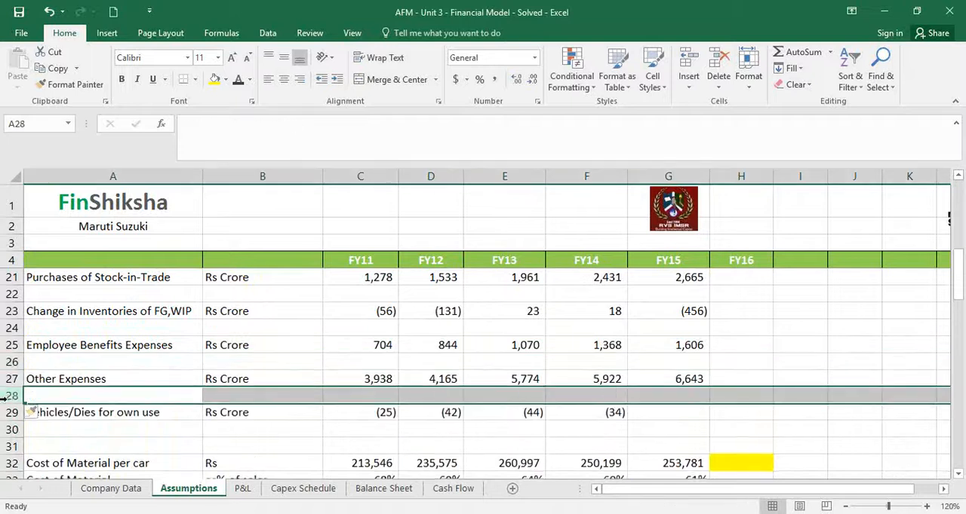
left_click(11, 429)
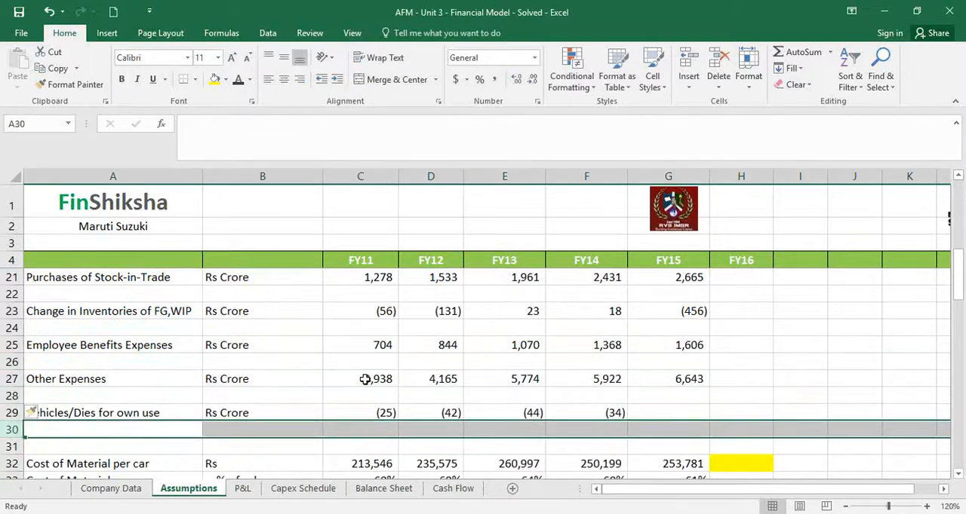
Label B22, below the Purchases of Stock-in-Trade unit, "as % of sales"
scroll(260, 377, "up", 1)
left_click(226, 343)
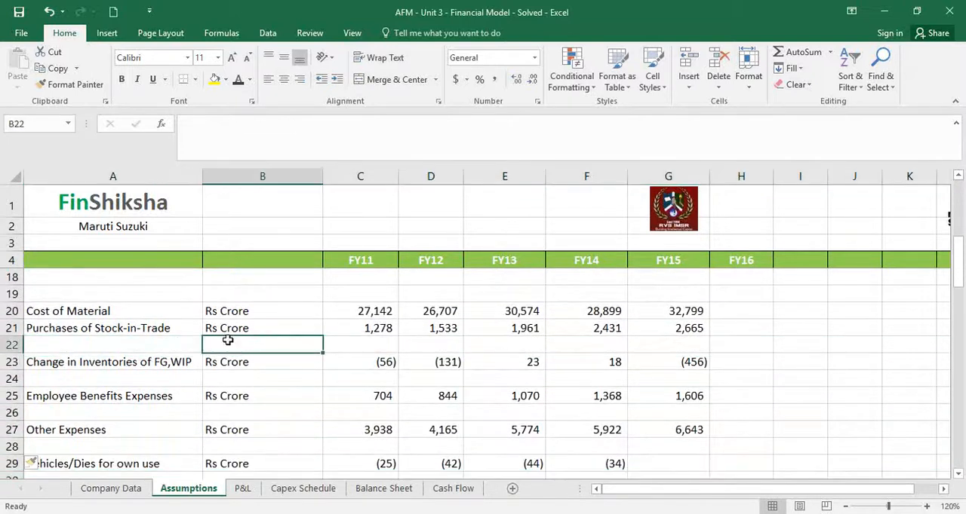
type("as % of sales")
key("Tab")
Calculate FY11 stock-in-trade purchases as a share of revenue from operations in C22 with =C21/C14
type("=")
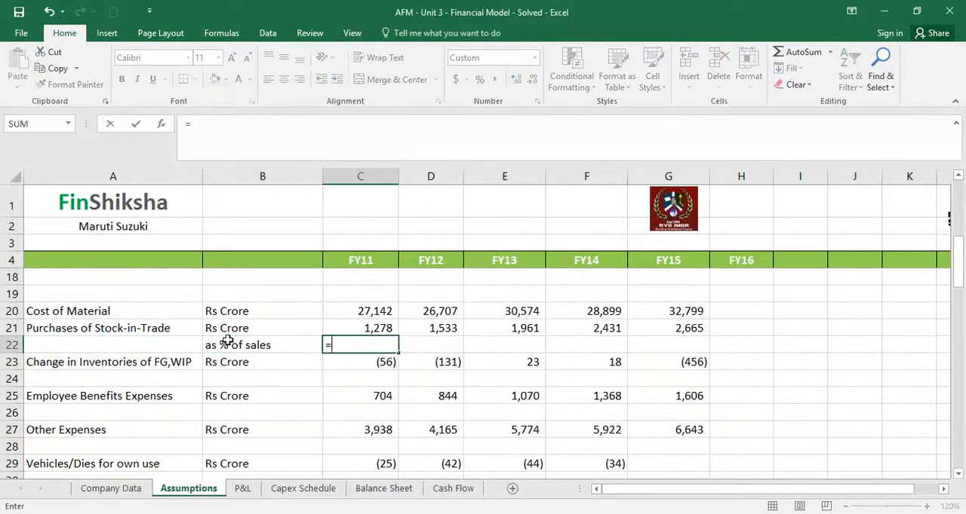
key("Up")
type("/")
key("Up")
key("Up")
key("Up")
key("Up")
key("Up")
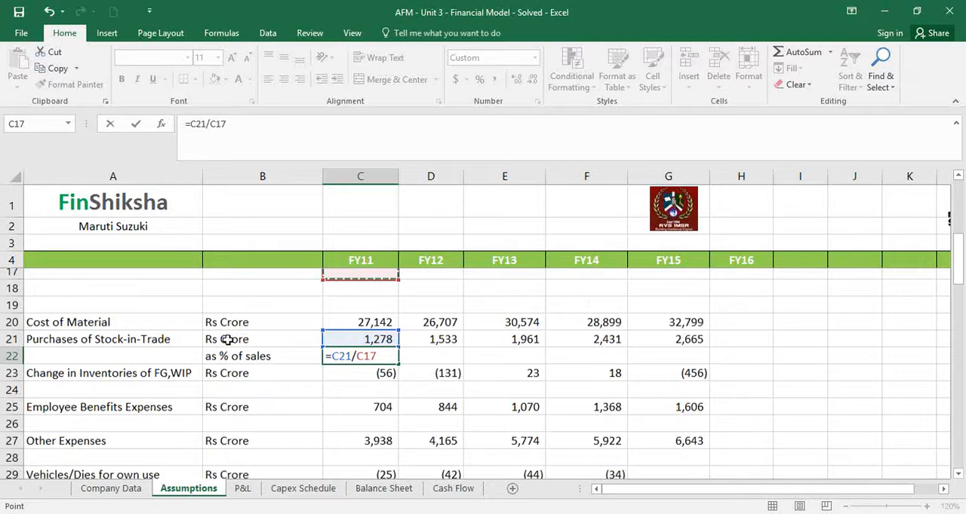
key("Up")
key("Up")
key("Up")
key("Up")
key("Down")
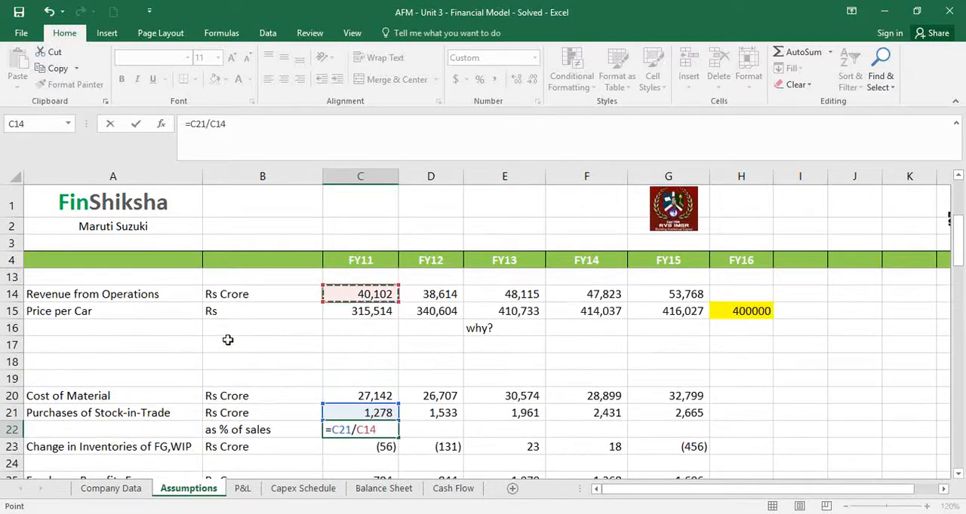
key("Return")
Format the FY11 purchases ratio in C22 as a percentage
key("Up")
key("Right")
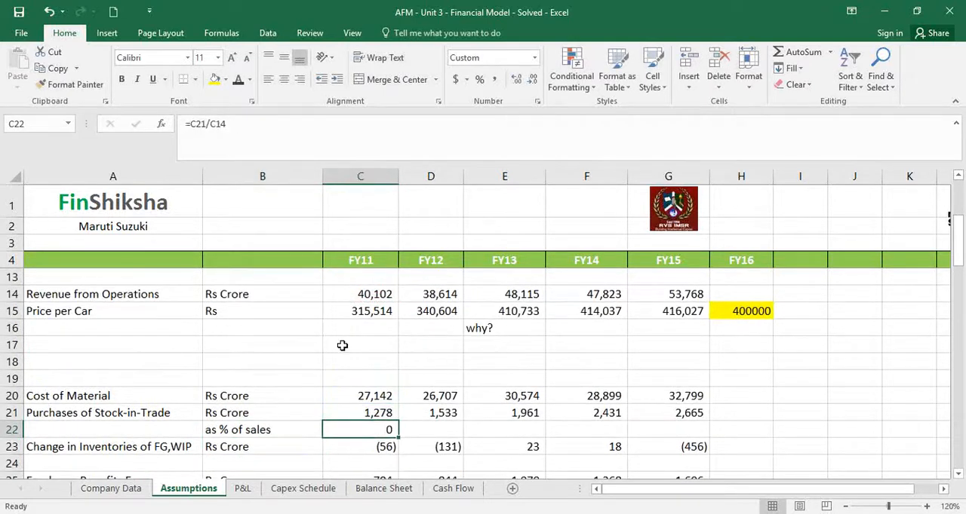
left_click(478, 79)
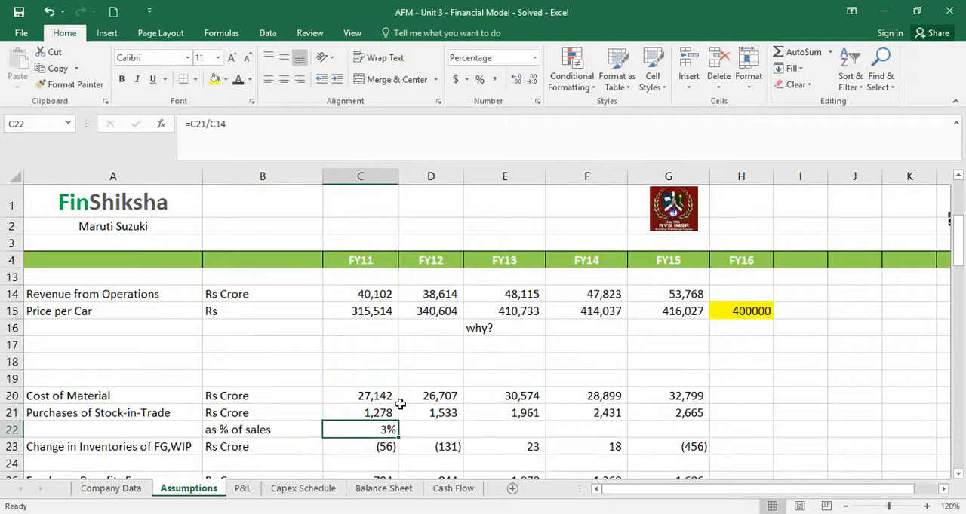
left_click(217, 123)
key("F4")
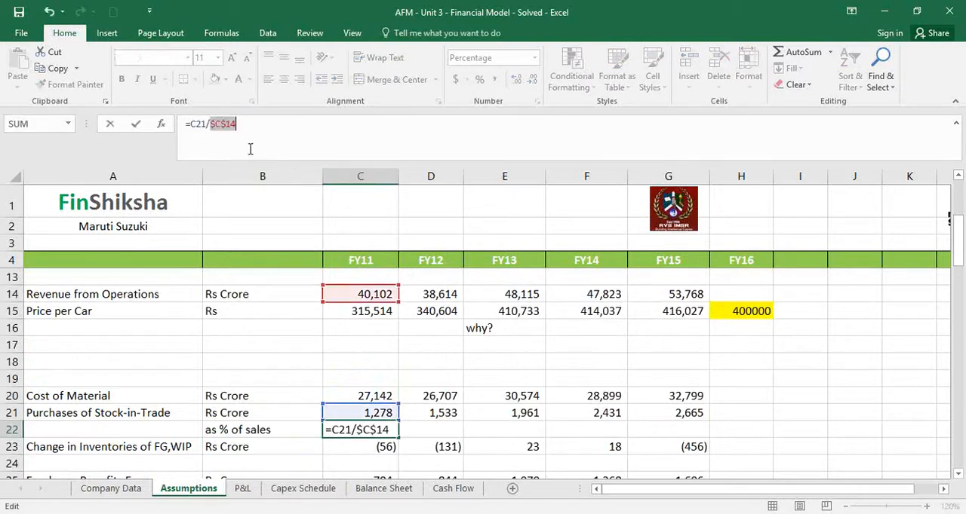
key("F4")
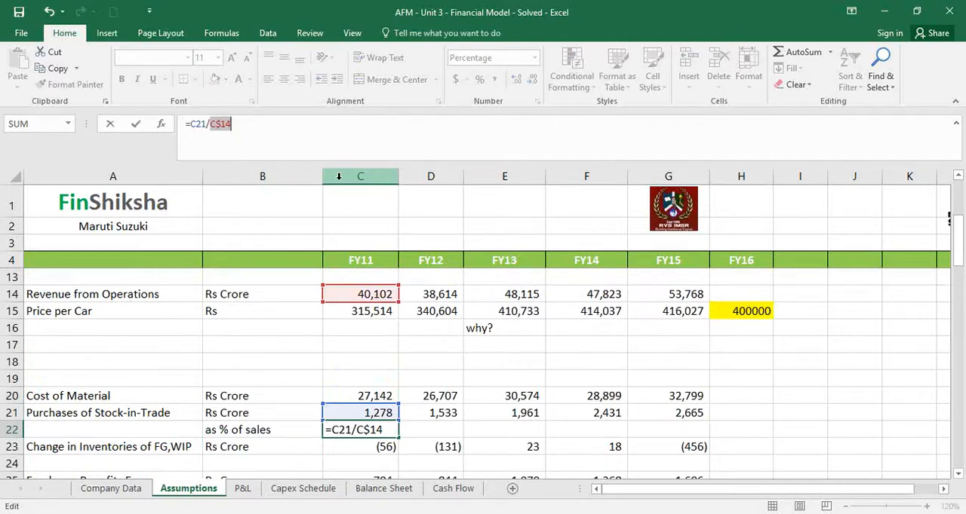
key("F4")
key("F4")
key("ctrl+Return")
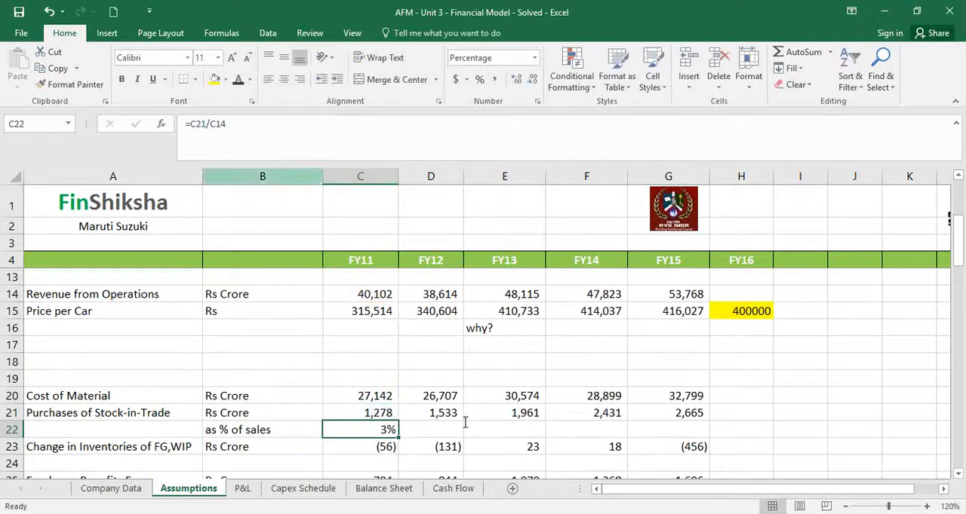
Lock only the revenue row in the C22 formula so it reads =C21/C$14
key("F2")
key("F4")
key("F4")
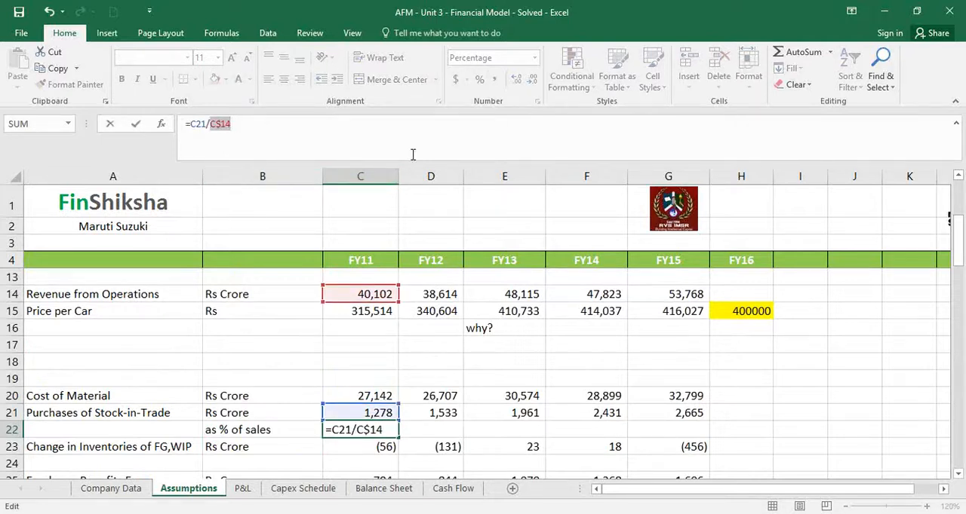
key("Return")
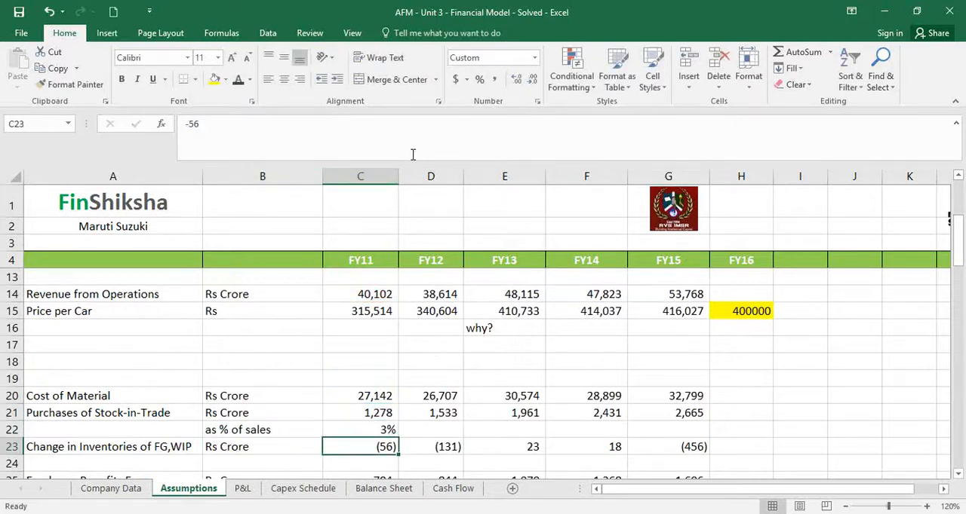
Fill the C22 ratio formula across to FY15 in G22 and show the percentages with one decimal place
left_click(382, 430)
left_click_drag(398, 438, 688, 448)
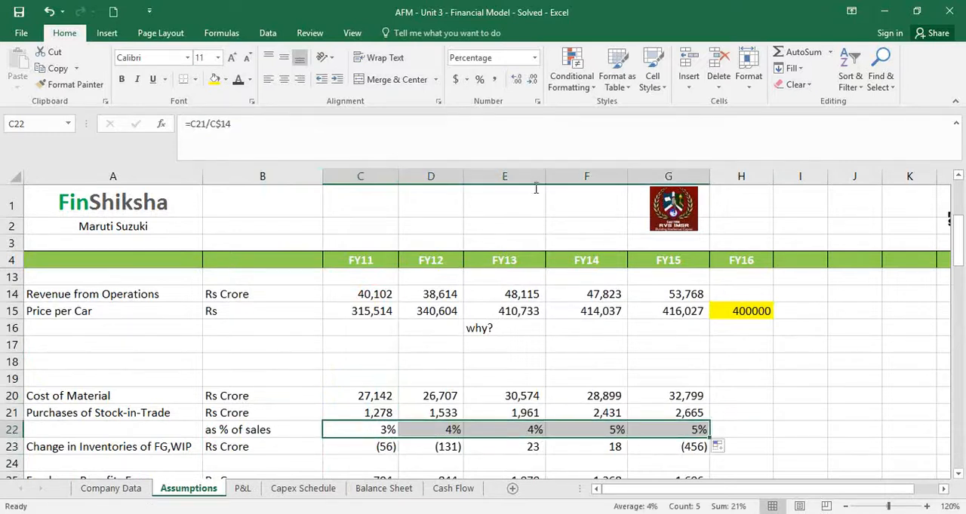
left_click(516, 79)
double_click(657, 429)
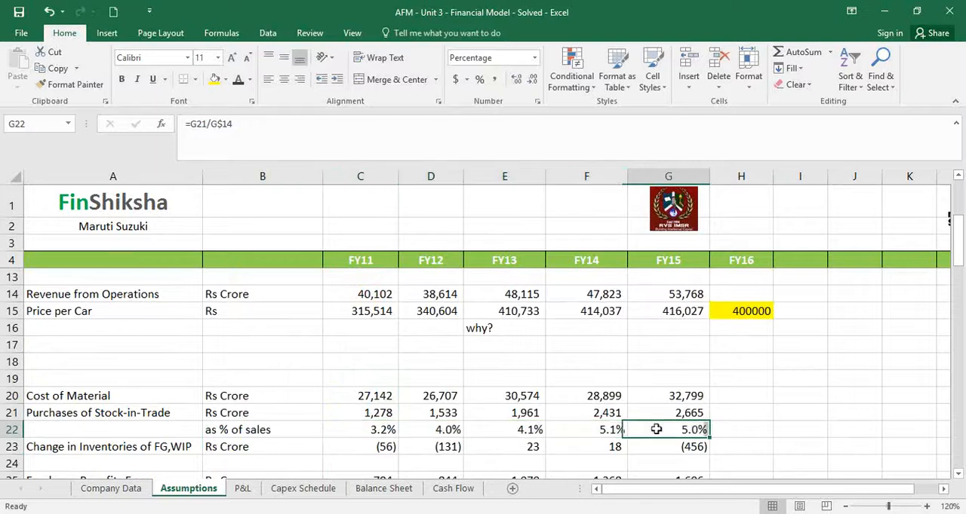
key("Escape")
Copy the purchases as % of sales row B22:G22 beneath Change in Inventories and Employee Benefits Expenses, into rows 24 and 26
left_click_drag(319, 430, 701, 433)
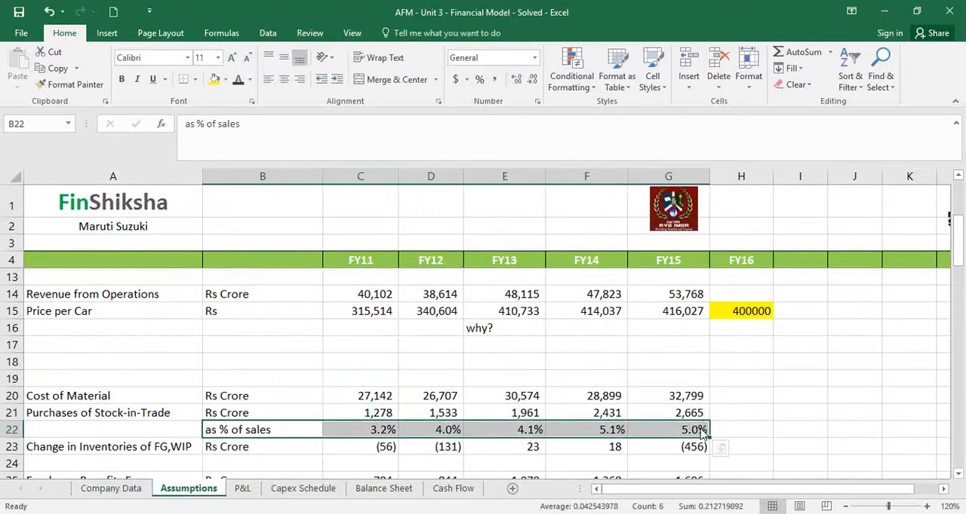
key("ctrl+c")
key("Down")
key("Down")
key("ctrl+v")
key("Down")
key("Down")
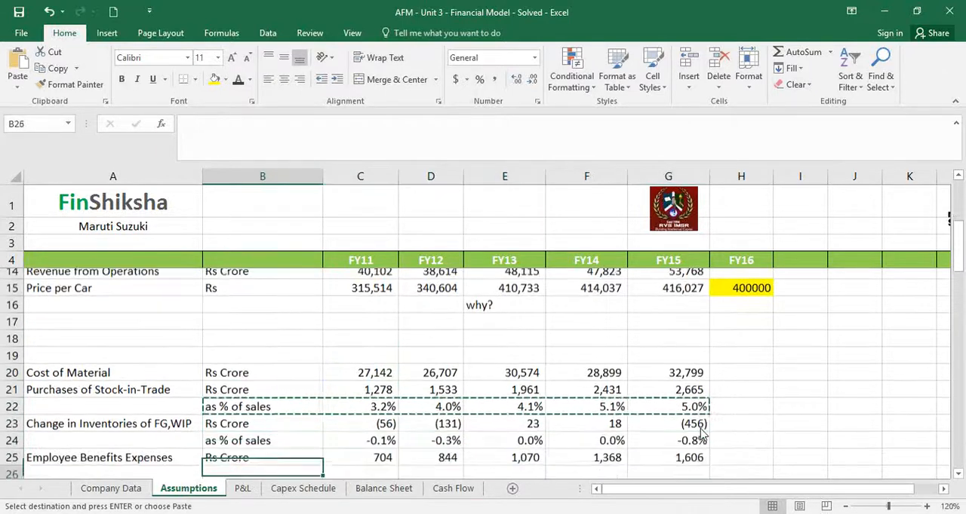
key("ctrl+v")
key("Down")
key("Down")
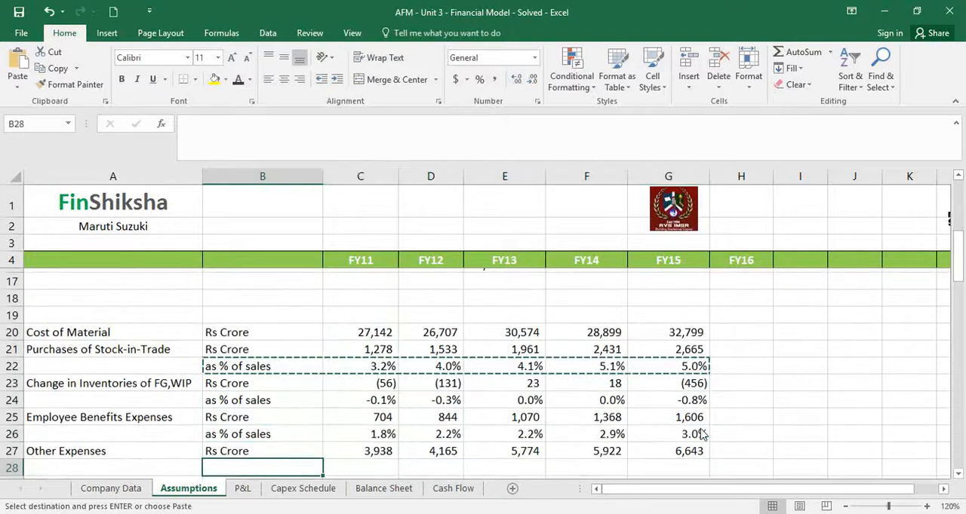
Paste the same as % of sales row beneath Other Expenses and Vehicles/Dies for own use, into rows 28 and 30
key("ctrl+v")
key("Down")
key("Down")
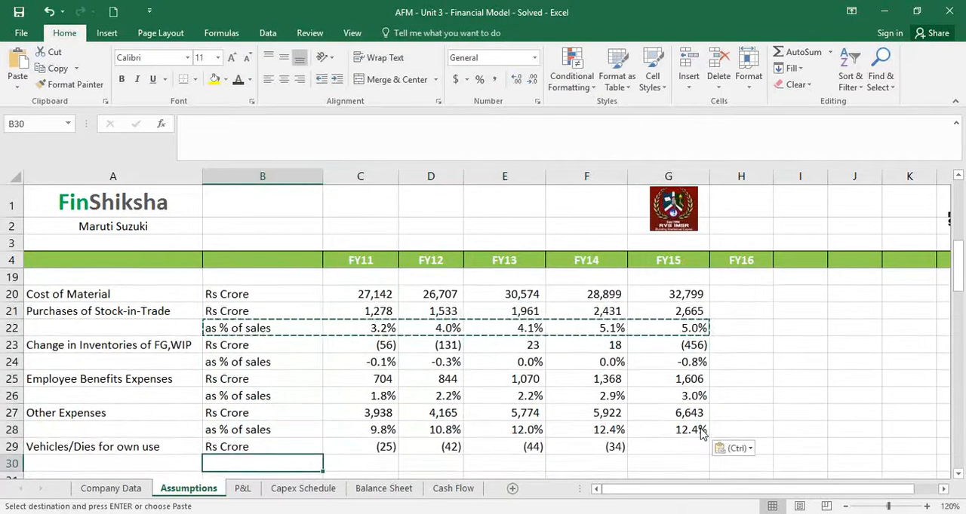
key("ctrl+v")
key("Right")
key("Down")
key("Up")
key("Right")
key("Right")
key("Right")
key("Right")
key("Up")
key("Up")
key("Escape")
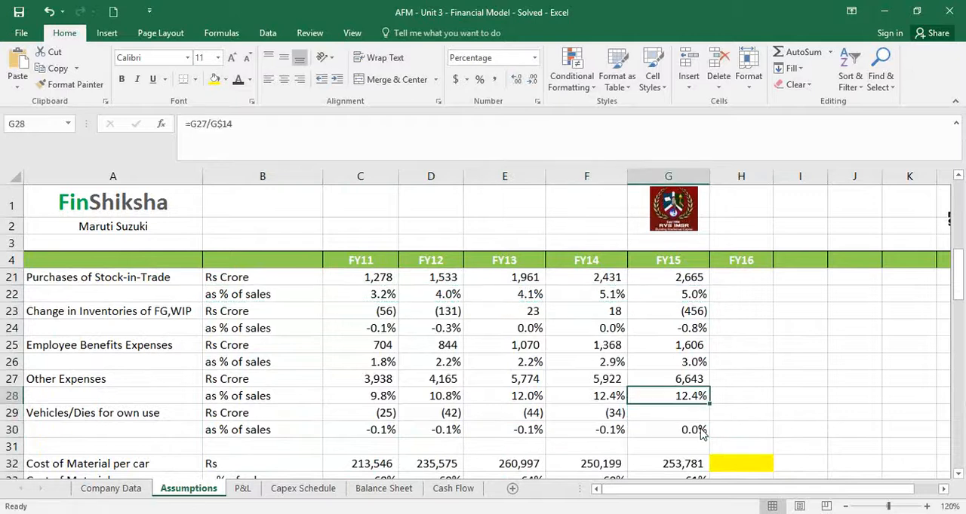
Highlight the FY16 ratio cells for purchases (H22) and change in inventories (H24) in yellow
key("Right")
key("Up")
key("Up")
key("Up")
key("Up")
key("Up")
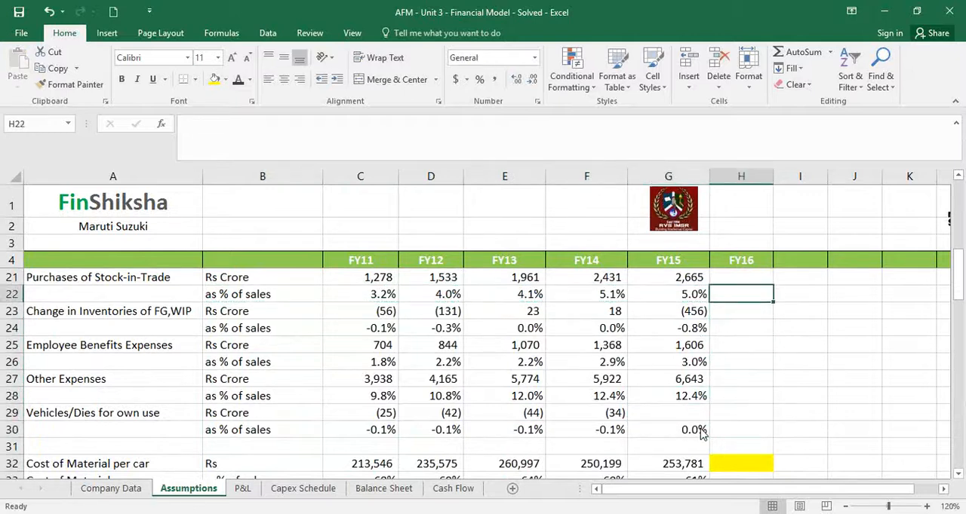
key("Up")
key("Up")
key("Up")
key("Up")
key("Down")
key("Down")
key("Down")
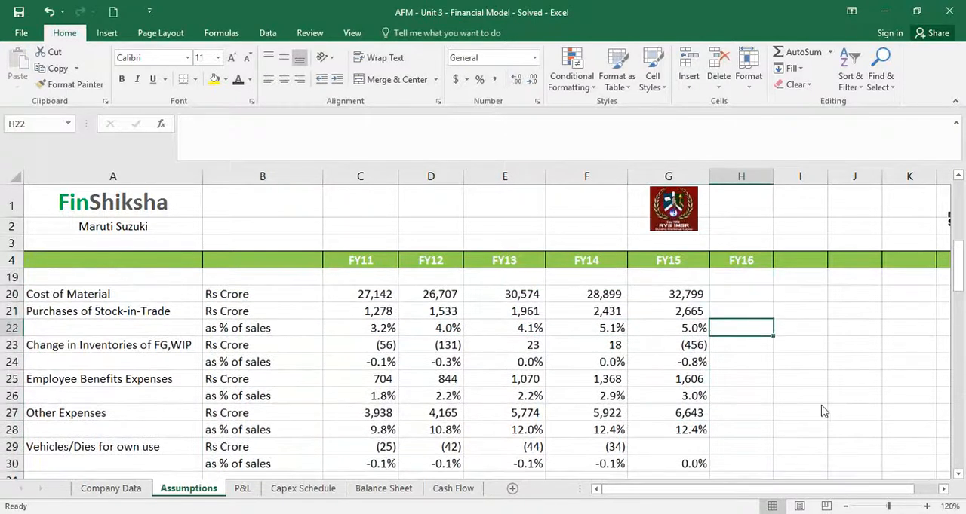
left_click(214, 79)
left_click(744, 363)
left_click(214, 79)
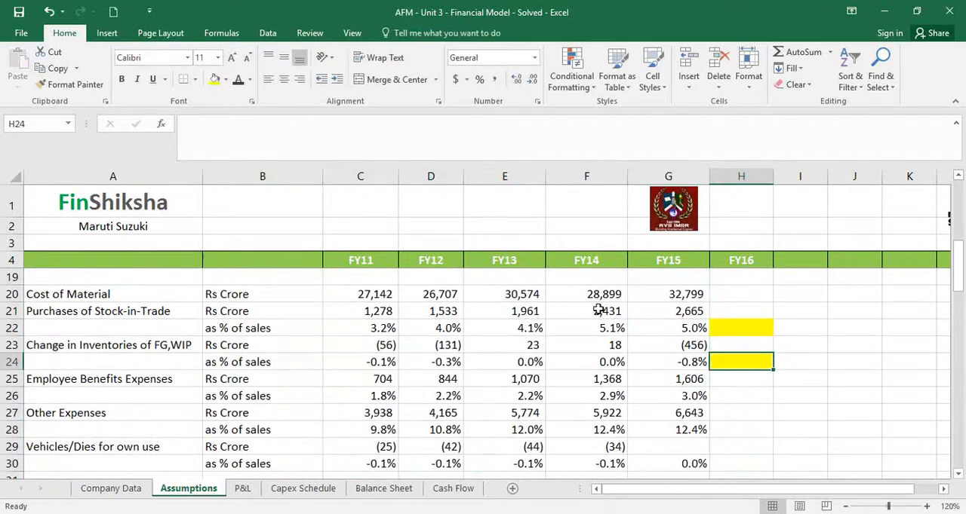
Highlight the FY16 ratio cells H26, H28 and H30 for employee benefits, other expenses and vehicles/dies in yellow
left_click(739, 413)
left_click(729, 398)
left_click(214, 79)
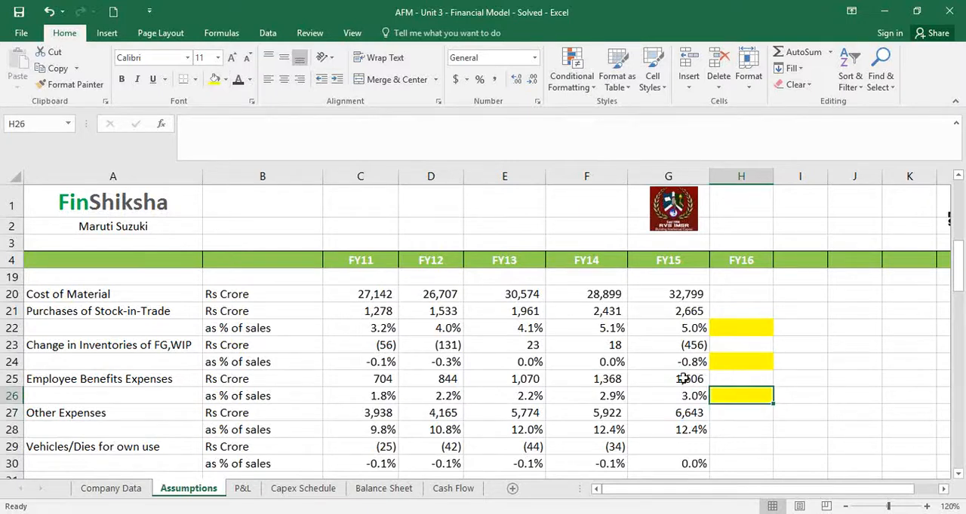
left_click(726, 427)
left_click(214, 80)
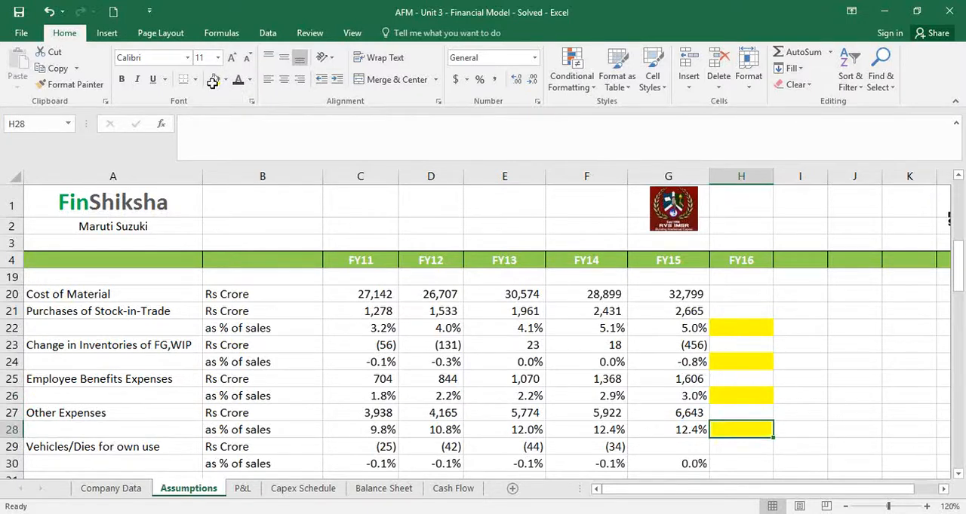
left_click(743, 462)
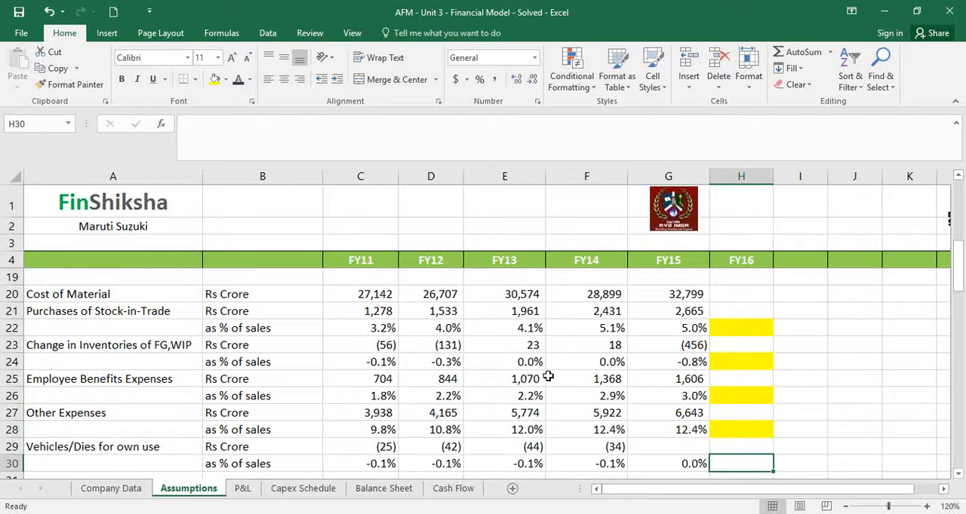
left_click(215, 78)
Highlight the FY16 working capital as % of sales cells H51:H54 and H56:H59 in yellow
scroll(630, 417, "down", 2)
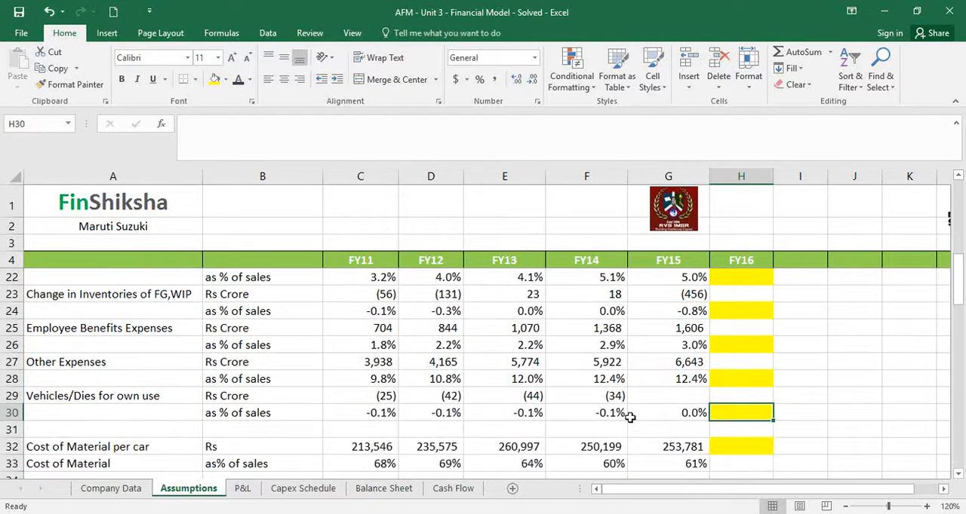
left_click(731, 400)
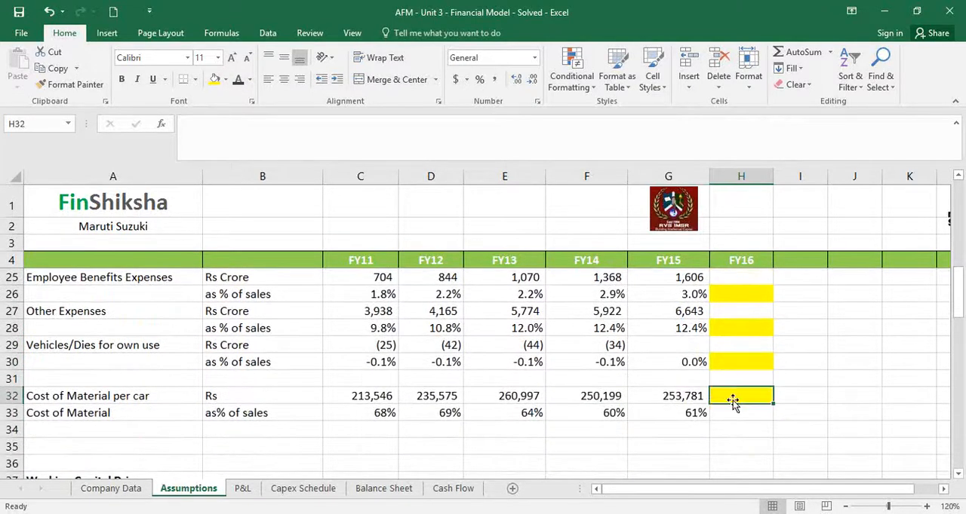
scroll(695, 427, "down", 3)
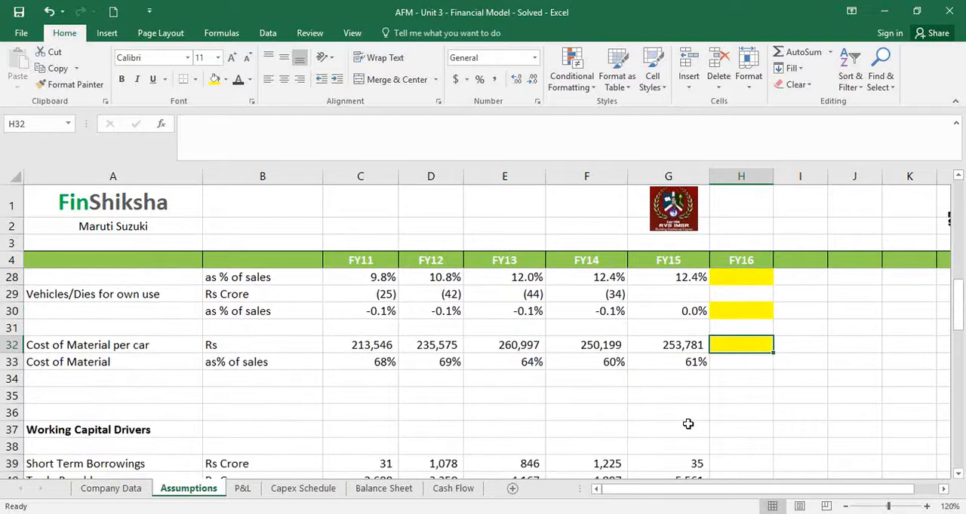
scroll(688, 424, "down", 7)
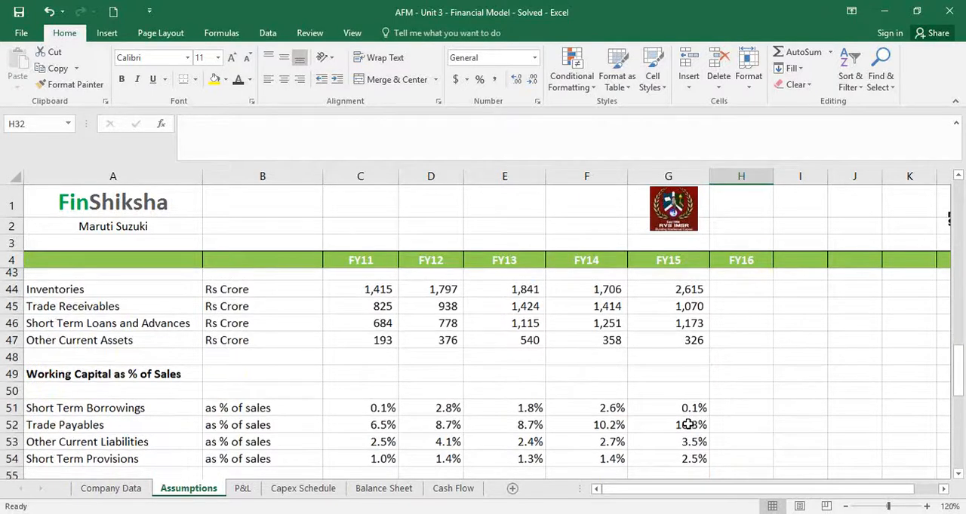
scroll(688, 424, "up", 1)
left_click(745, 300)
left_click_drag(734, 307, 739, 361)
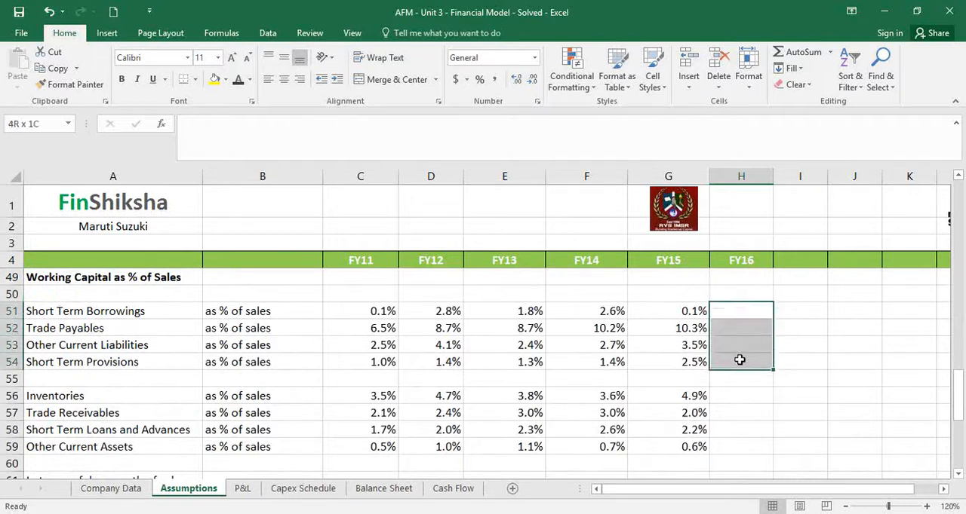
left_click(211, 80)
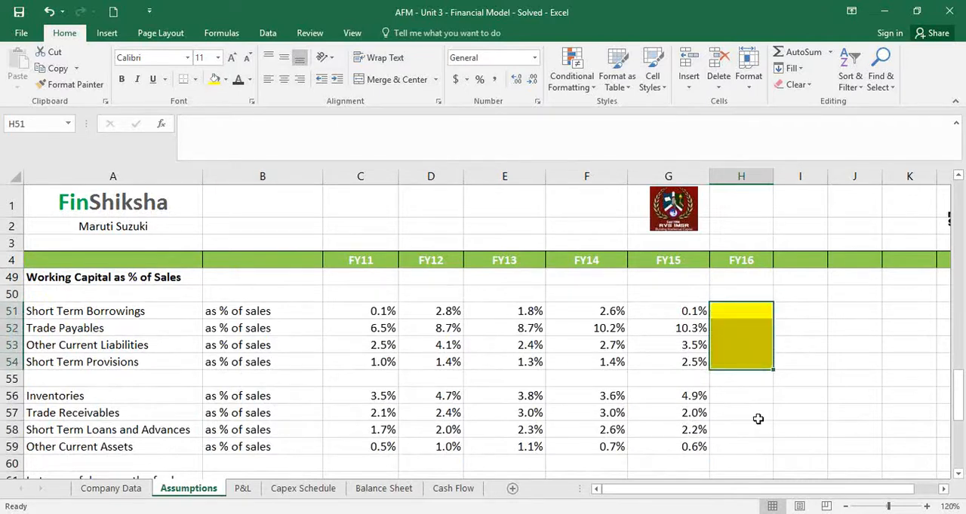
left_click_drag(732, 395, 729, 446)
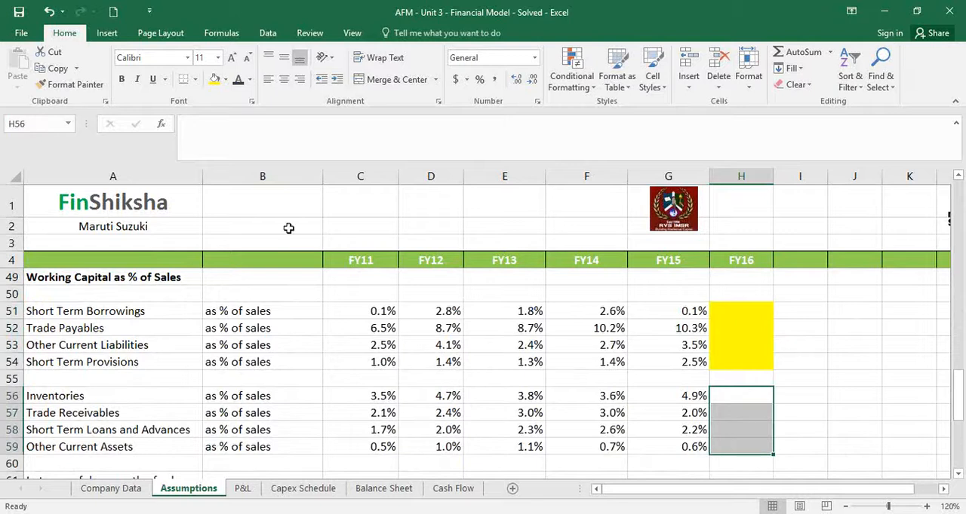
left_click(214, 80)
Calculate the FY16 short-term borrowings ratio in H51 as the three-year average with =AVERAGE(E51:G51)
left_click(766, 316)
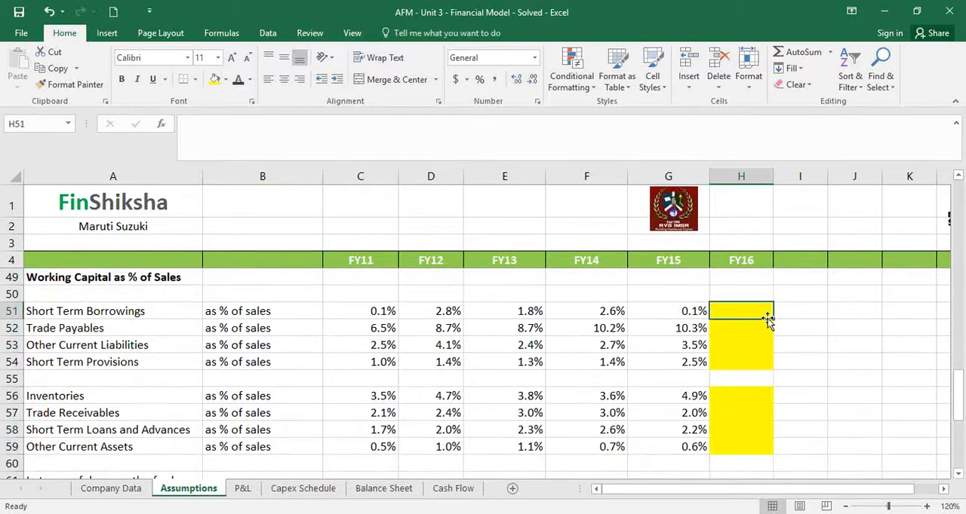
type("=ave")
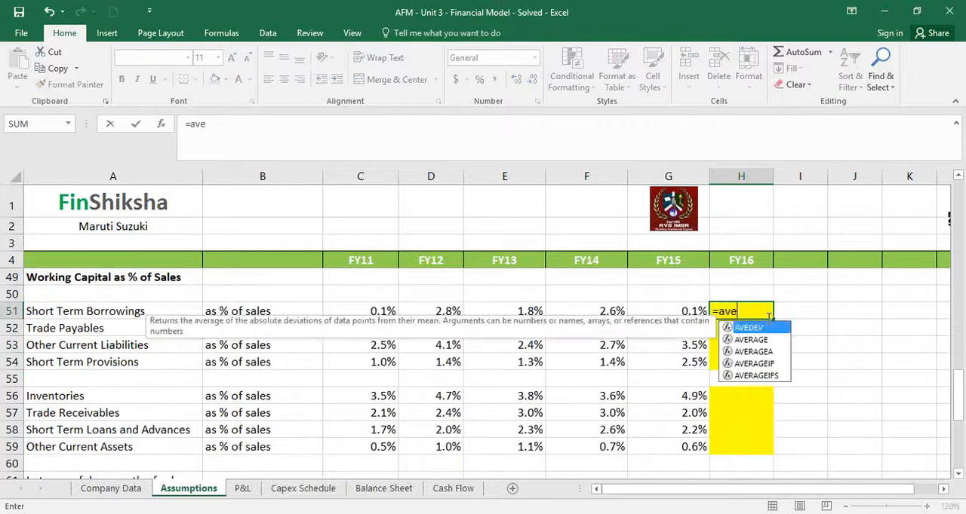
type("rage(")
key("Left")
key("Left")
key("Left")
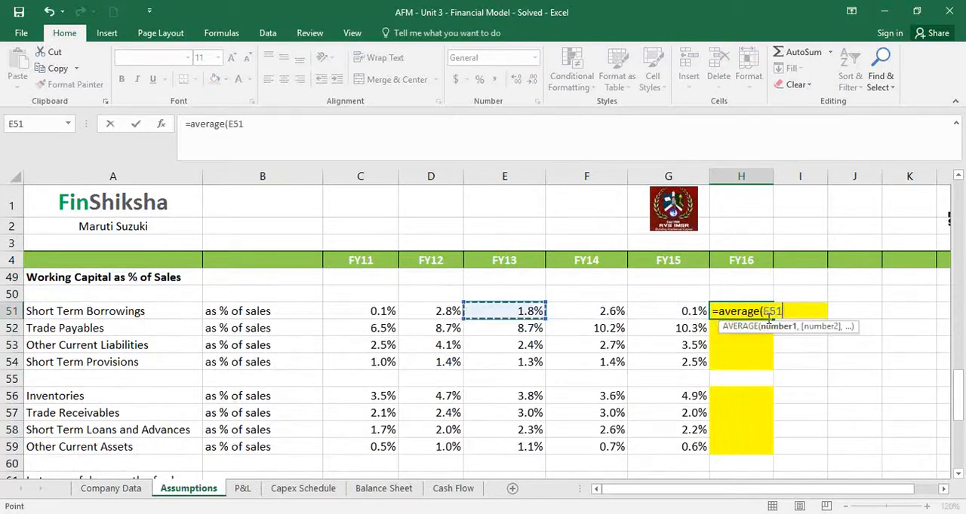
key("shift+Right")
key("shift+Right")
type(")")
key("ctrl+Return")
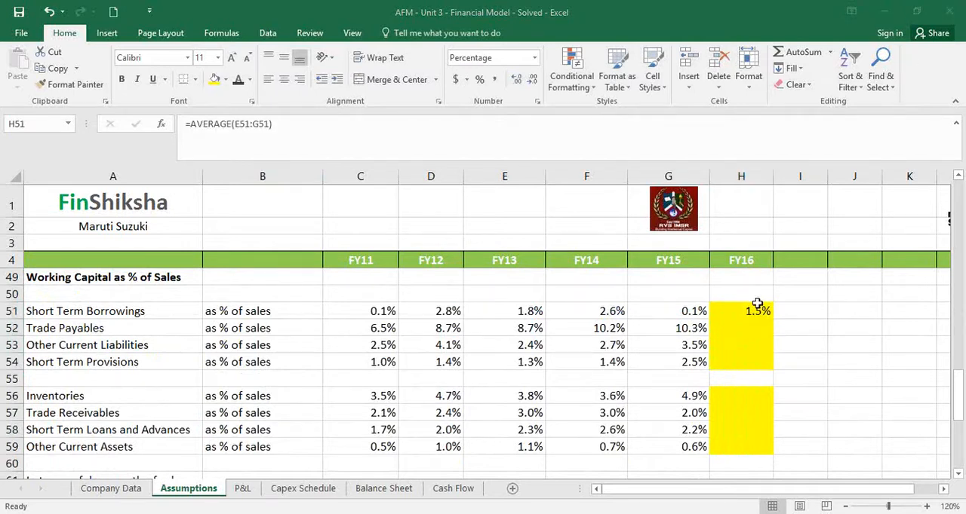
Fill the H51 average formula down to H54 and copy it to the current asset ratios in H56:H59
left_click(758, 304)
left_click_drag(771, 319, 761, 366)
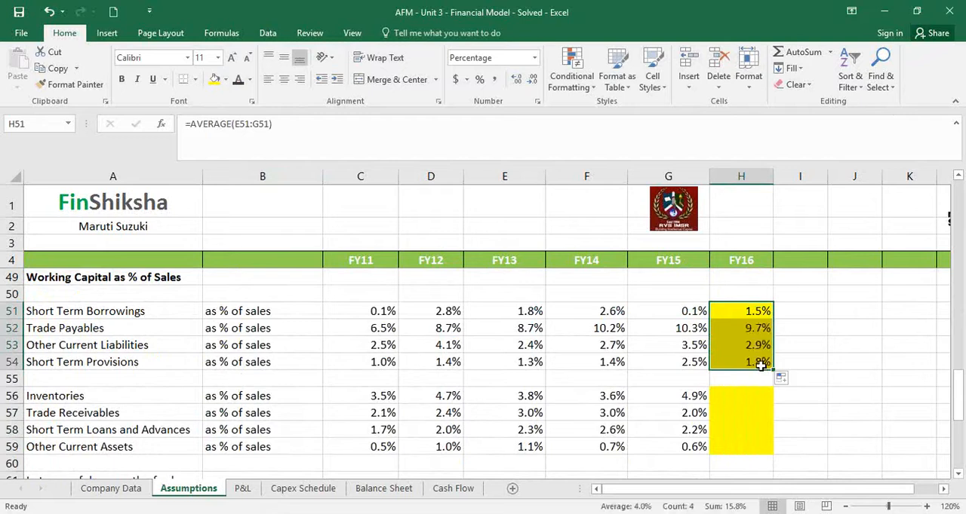
key("ctrl+c")
key("Down")
key("Down")
key("Down")
key("Down")
key("Down")
key("ctrl+v")
Calculate the FY16 change in inventories ratio in H24 as the three-year average with =AVERAGE(E24:G24)
key("Up")
key("Up")
key("Up")
key("Up")
key("Up")
key("Up")
key("Up")
key("Up")
key("Up")
key("Up")
key("Up")
key("Up")
key("Up")
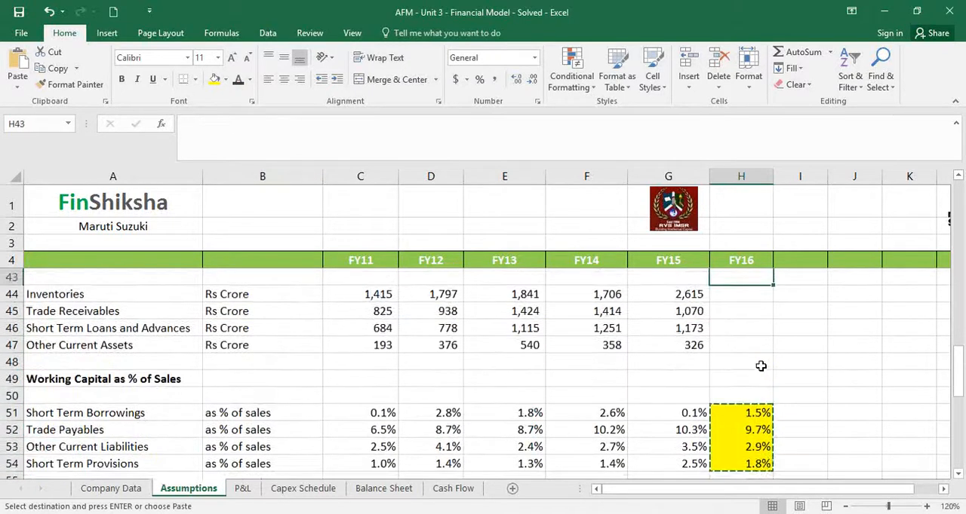
key("Up")
key("Up")
key("Up")
key("Up")
key("Up")
key("Up")
key("Up")
key("Up")
key("Up")
key("Up")
key("Up")
key("Up")
key("Up")
key("Up")
key("Up")
key("Up")
key("Up")
key("Up")
key("Up")
key("Up")
key("Down")
type("=average(")
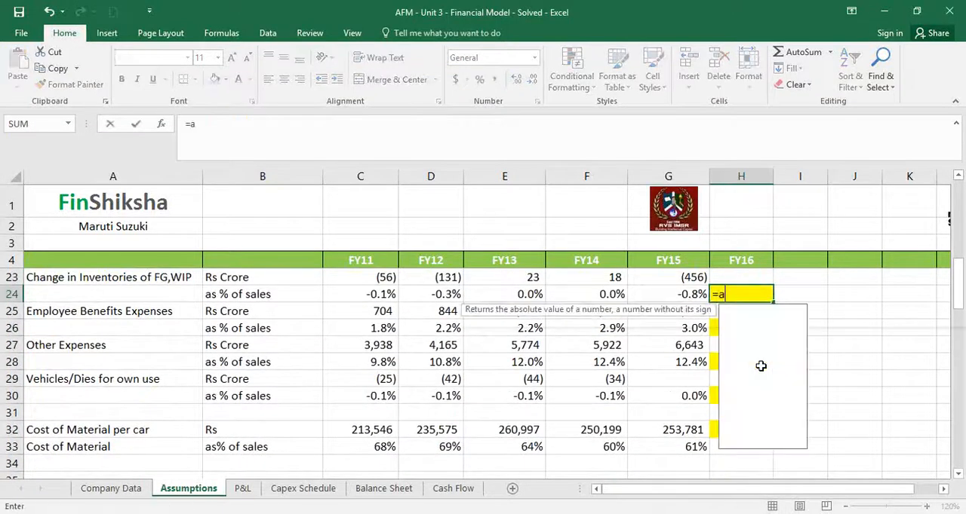
key("Left")
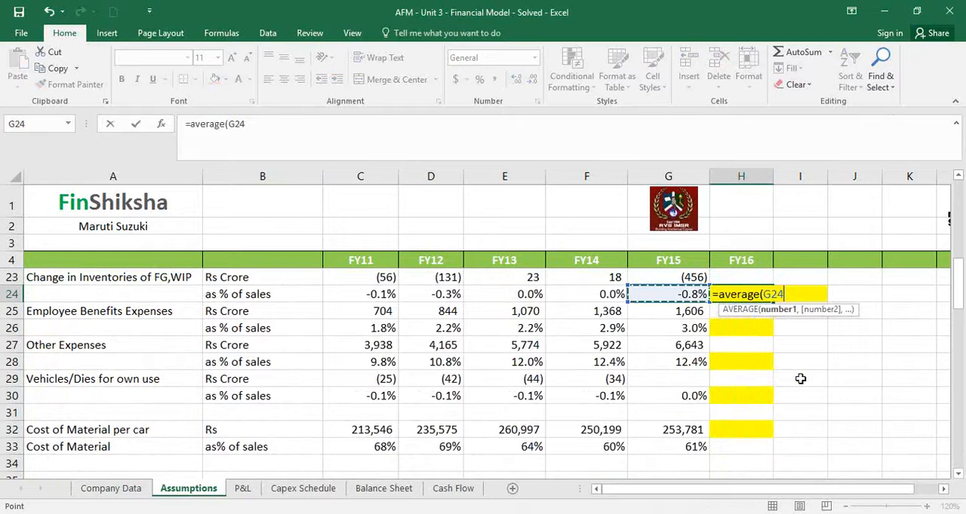
key("shift+Left")
key("shift+Left")
type(")")
key("Return")
Copy the H24 average formula to the FY16 purchases ratio in H22 and the employee benefits ratio in H26
key("Up")
key("ctrl+c")
key("Up")
key("Up")
key("Up")
key("Down")
key("ctrl+v")
key("Down")
key("Down")
key("Down")
key("Down")
key("ctrl+v")
key("Down")
Try to paste the copied average into the FY16 other expenses and vehicles/dies ratio cells, H28 and H30
key("Down")
key("ctrl+v")
key("Down")
key("Down")
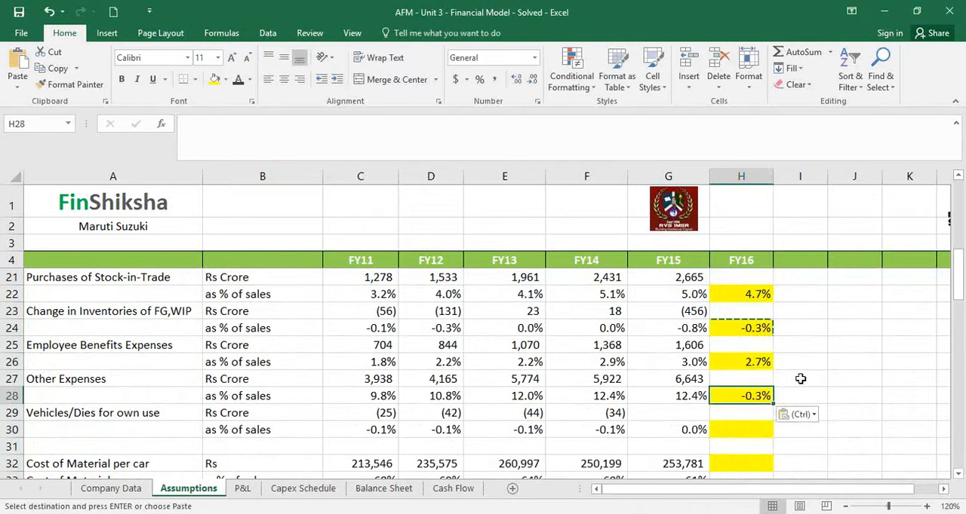
key("ctrl")
key("v")
key("ctrl+c")
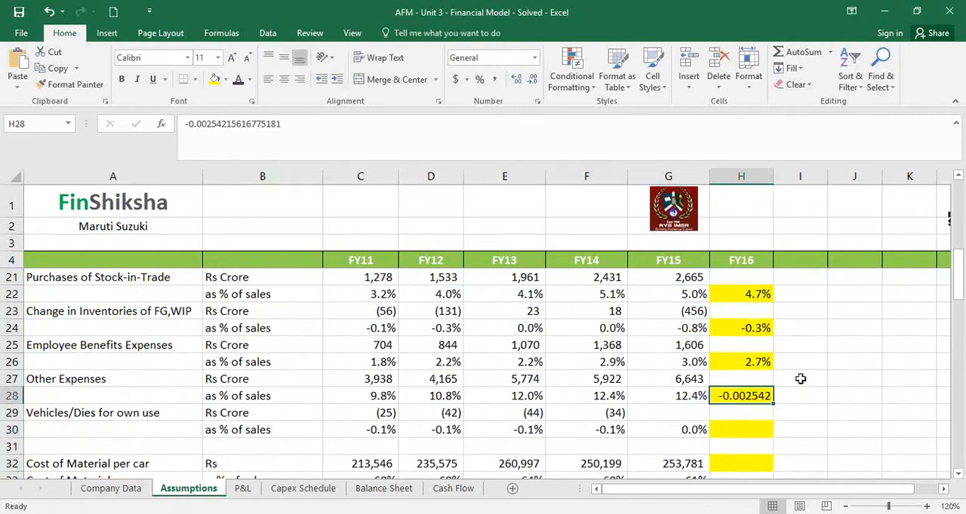
key("Down")
key("Down")
key("ctrl+v")
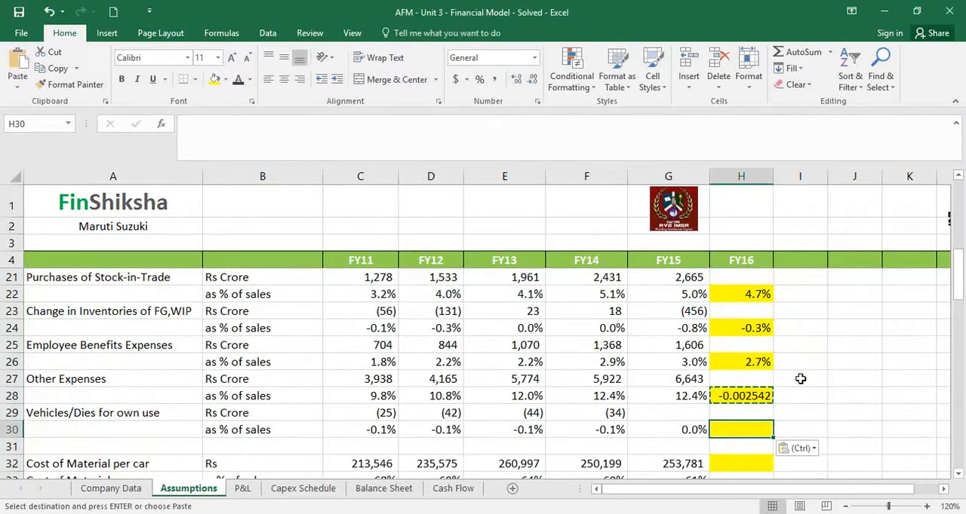
key("Up")
key("Up")
key("shift+Down")
key("shift+Down")
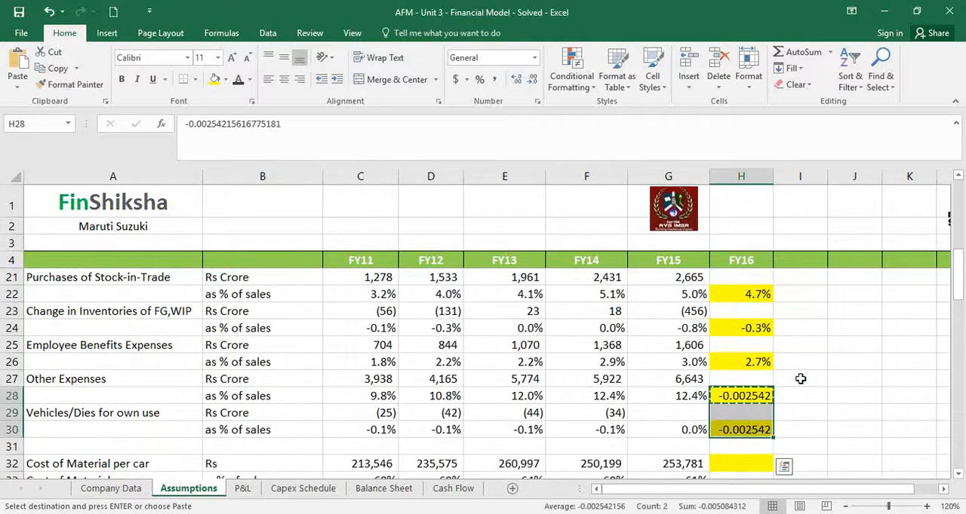
key("Escape")
Copy the employee benefits average formula from H26 to H28 and H30 for other expenses and vehicles/dies
key("Up")
key("Up")
key("ctrl+c")
key("Down")
key("Down")
key("ctrl+v")
key("Down")
key("Down")
key("ctrl+v")
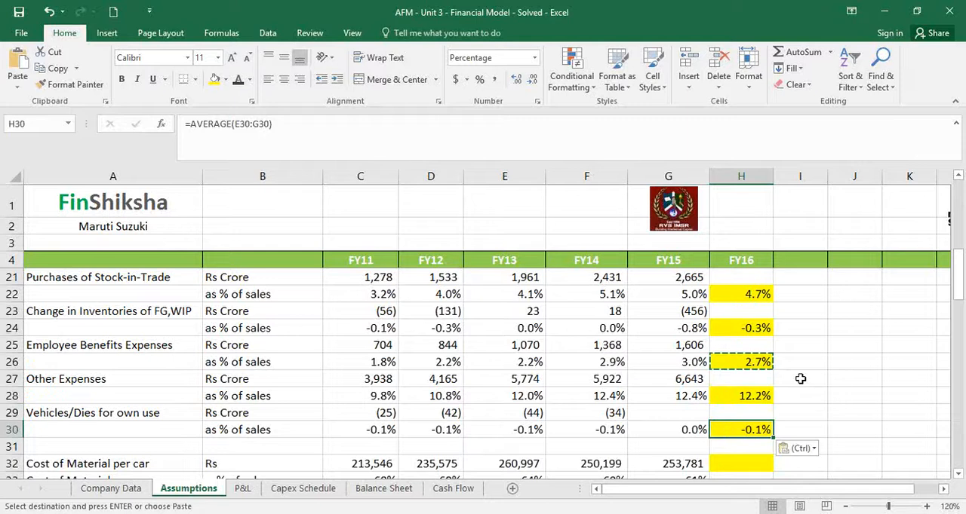
Examine the historical cost of material per car and its share of sales in rows 32 and 33 for the FY16 assumption in H32
scroll(799, 379, "down", 1)
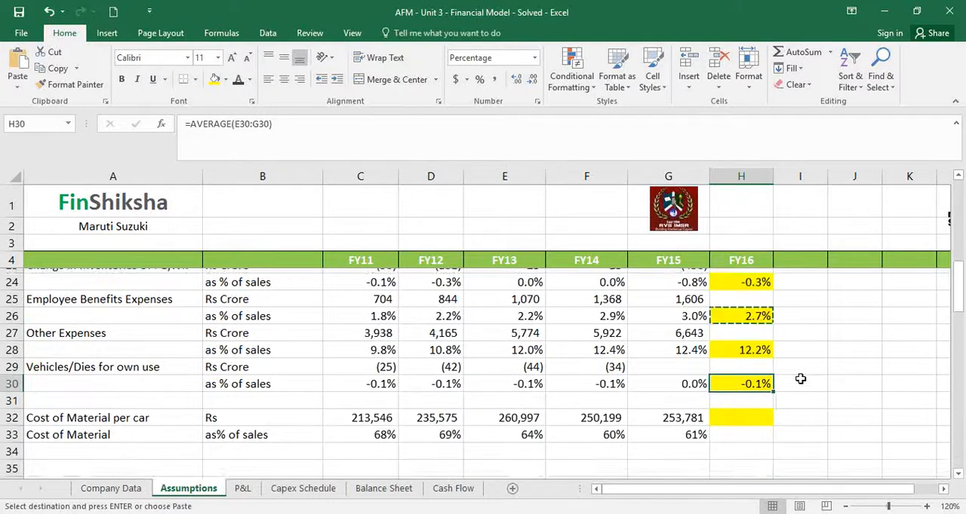
left_click(737, 405)
key("Escape")
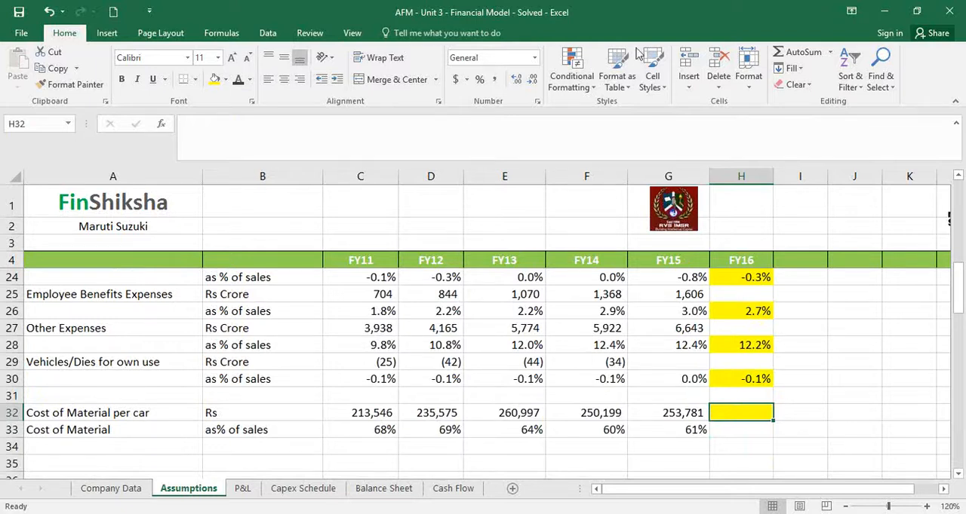
left_click(613, 12)
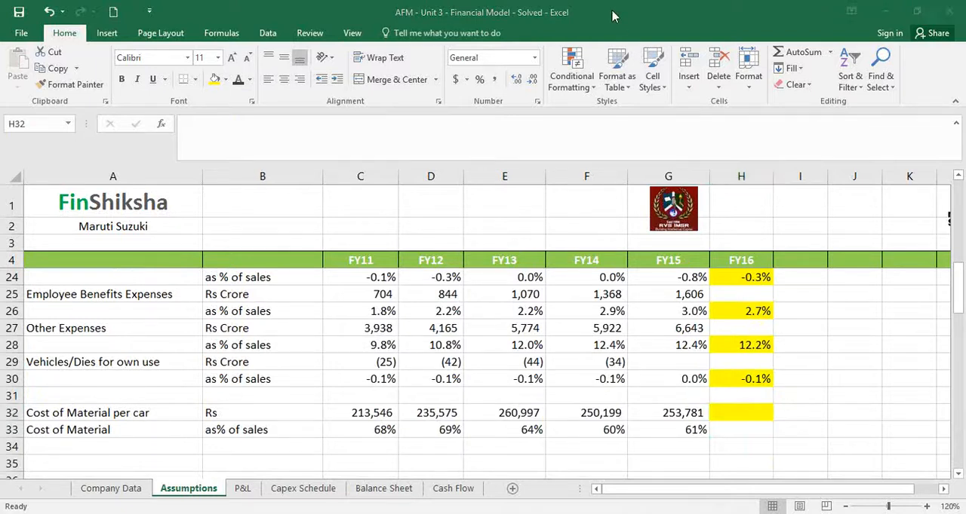
left_click(498, 411)
left_click(578, 425)
key("Right")
left_click(728, 410)
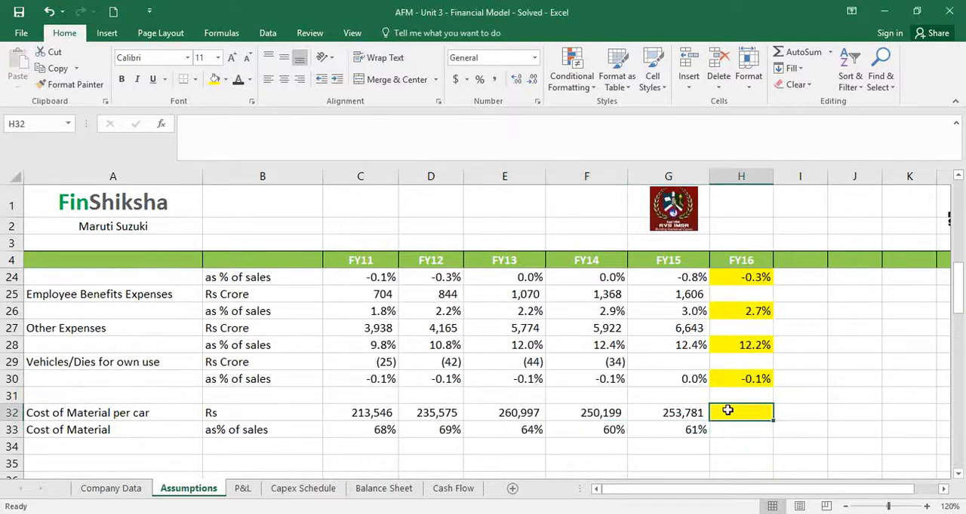
Set the FY16 cost of material per car in H32 to the average of FY13 to FY15, E32:G32
type("=average(")
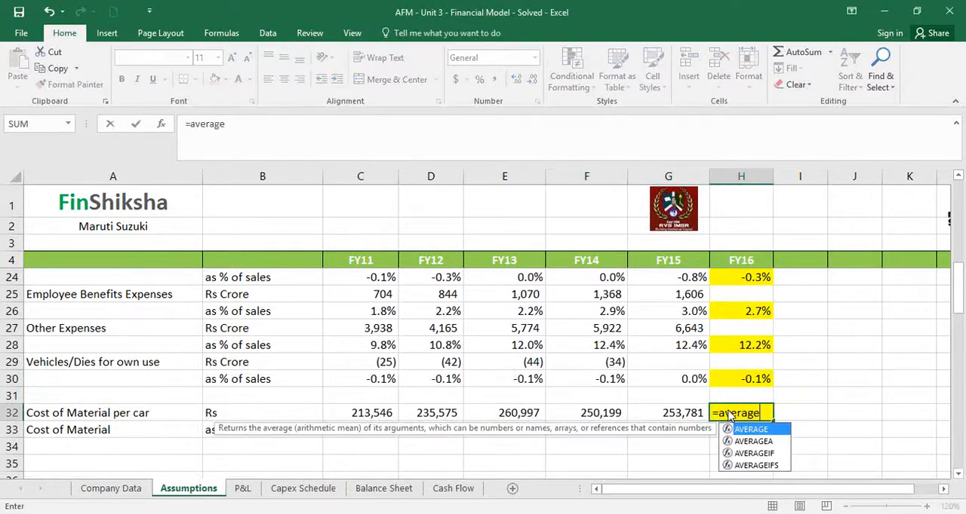
key("Left")
key("Left")
key("Left")
key("shift+Right")
key("shift+Right")
type(")")
key("Return")
Examine the historical price per car in row 15 against the FY16 assumption in H15
key("Up")
key("Up")
key("Up")
key("Up")
key("Up")
key("Up")
key("Up")
key("Up")
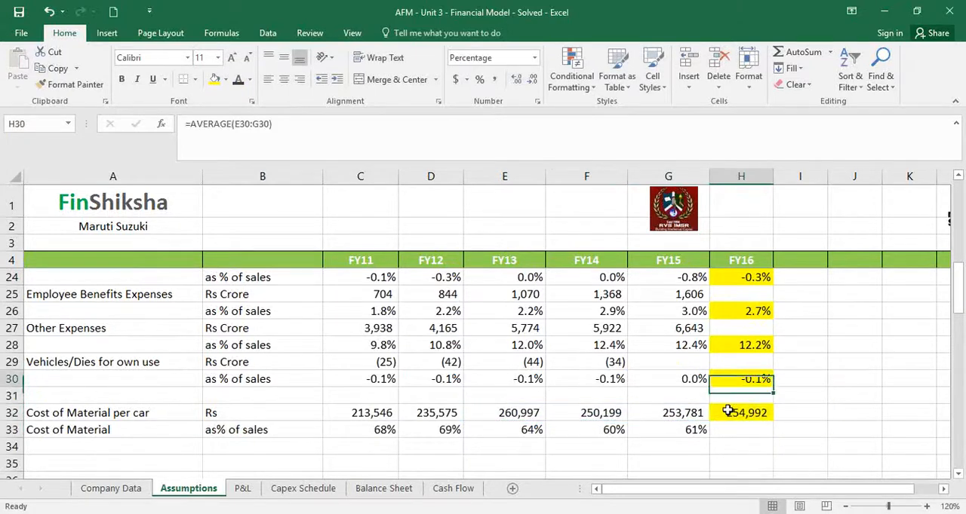
key("Up")
key("Up")
key("Up")
key("Up")
key("Up")
key("Up")
key("Up")
key("Up")
key("Up")
key("Up")
key("Up")
key("Up")
key("Up")
key("Up")
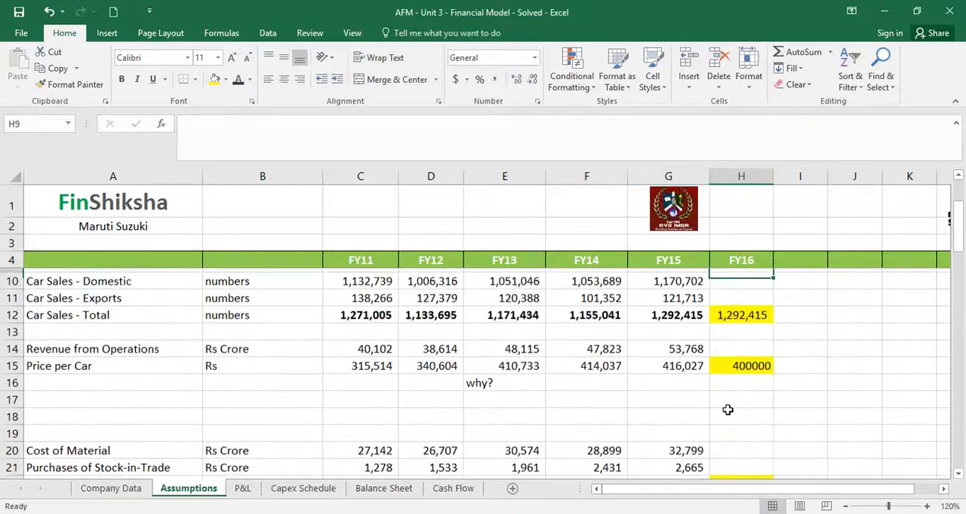
key("Down")
key("Down")
key("Down")
key("Down")
key("Left")
key("Left")
key("Left")
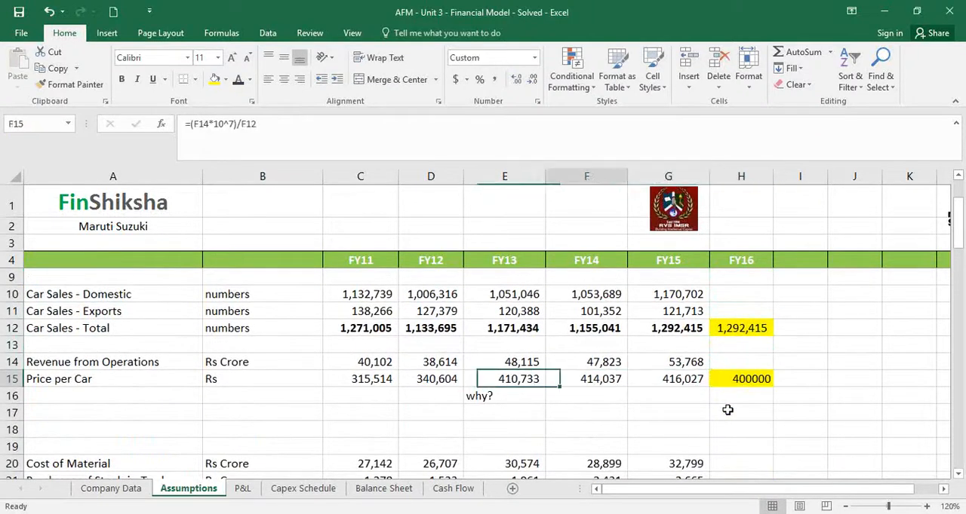
key("Right")
key("Right")
key("Right")
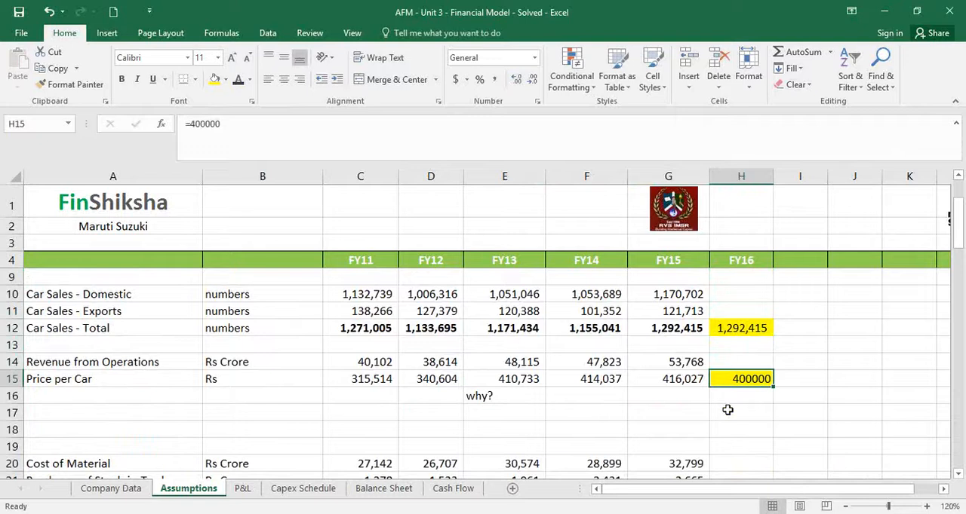
Set the FY16 price per car in H15 to the FY15 price in G15 multiplied by 1.02
type("4")
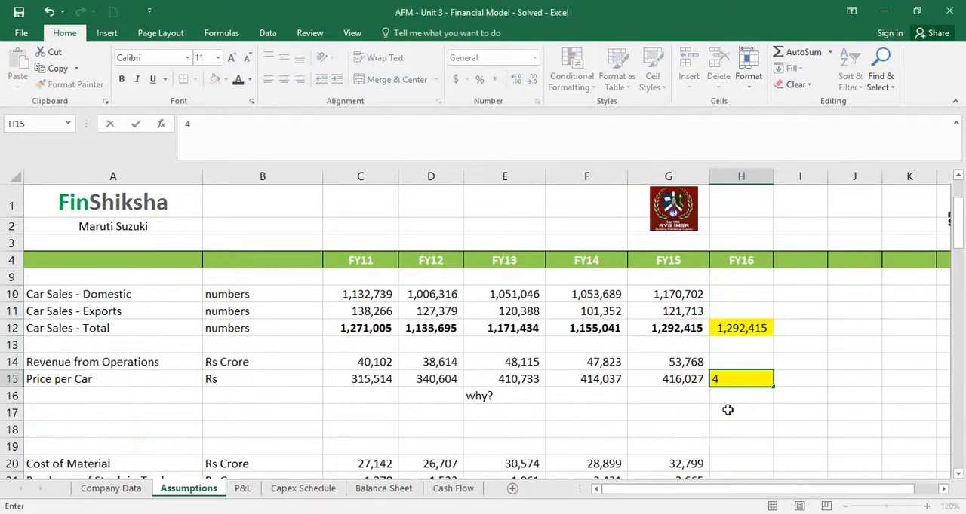
key("Escape")
type("=")
key("Left")
type("*")
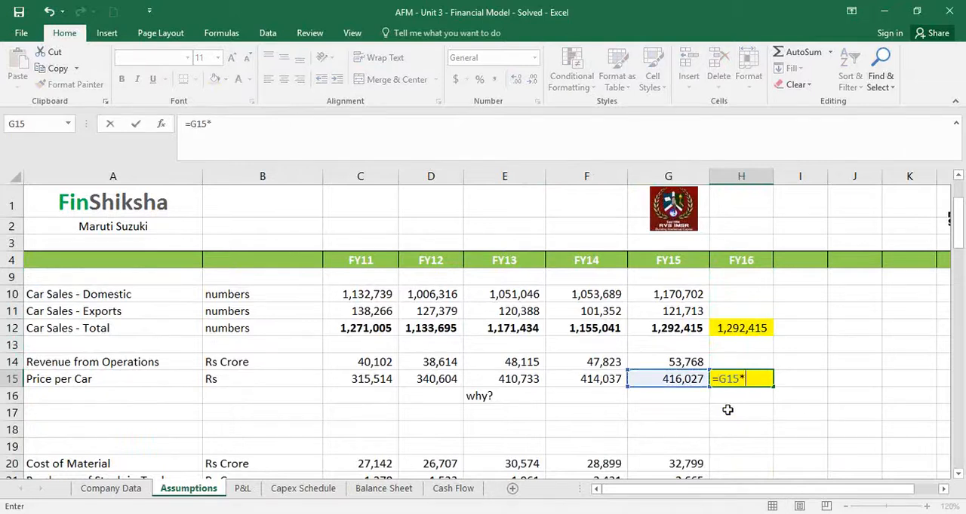
type("(1.02")
type("%")
type(")")
key("Return")
Format the FY16 price per car in H15 with thousands separators and no decimals
key("Up")
left_click(495, 79)
left_click(531, 80)
left_click(531, 79)
Set the FY16 total car sales in H12 to 1300000
left_click(718, 322)
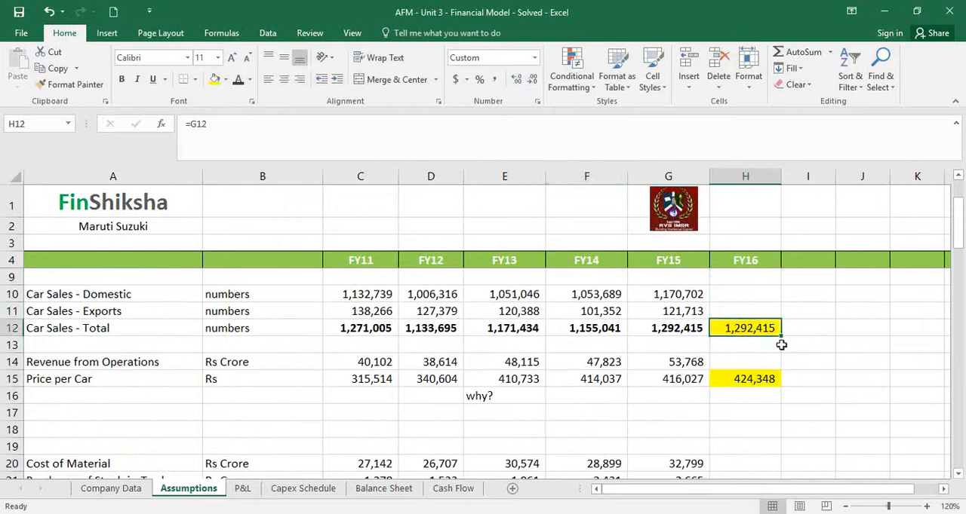
key("F2")
type("130000")
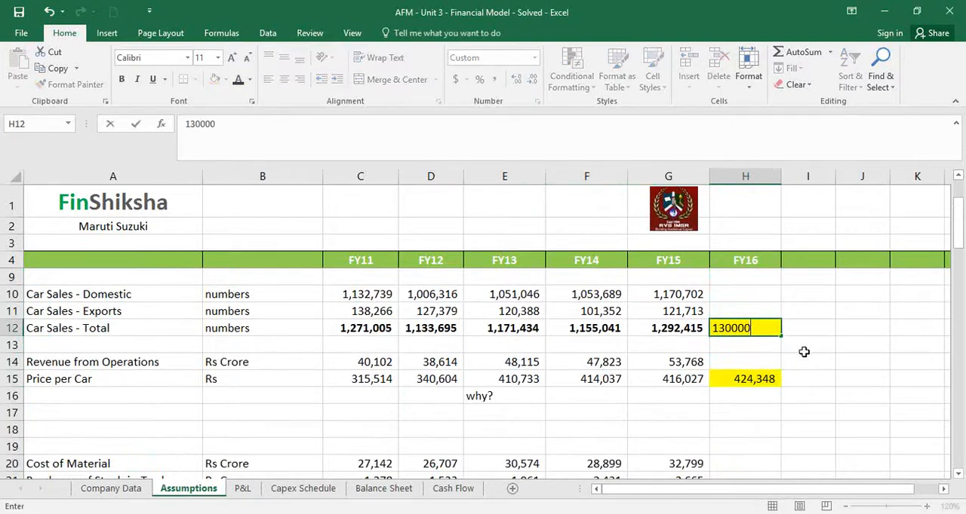
key("ctrl+Return")
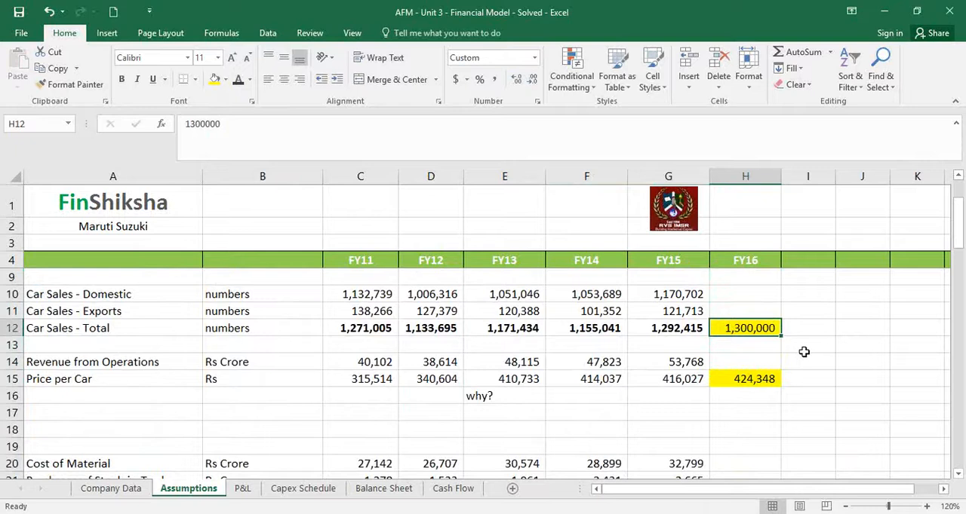
key("Down")
key("Down")
key("Down")
key("Down")
key("Down")
key("Down")
key("Down")
key("Down")
key("Down")
key("Down")
key("Down")
key("Down")
key("Down")
key("Down")
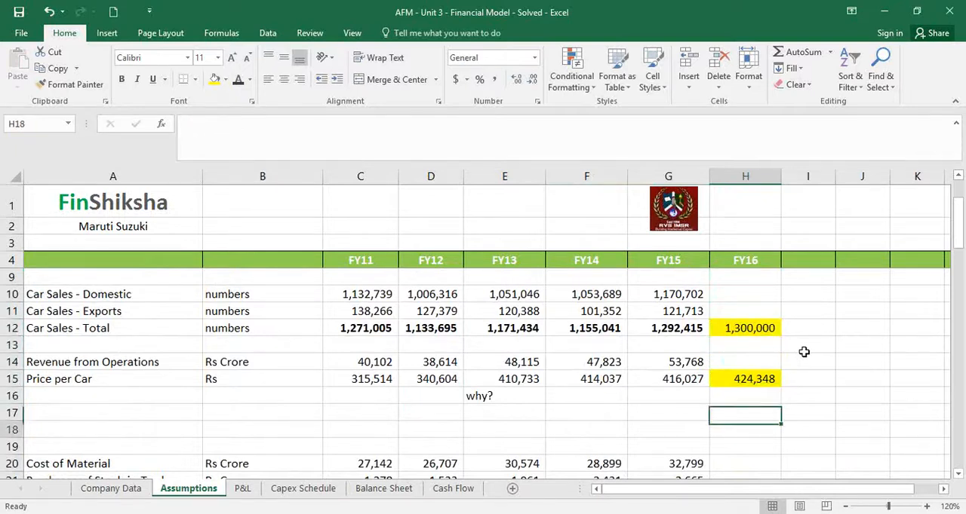
key("Down")
key("Up")
key("Up")
key("Up")
key("Up")
key("Up")
Calculate FY16 revenue from operations in H14 as total car sales times price per car in crore, =H12*H15/10^7
key("Up")
key("Up")
key("Up")
key("Up")
key("Up")
key("Up")
key("Up")
key("Up")
key("Up")
key("Up")
key("Down")
key("Down")
key("Down")
key("Up")
key("Up")
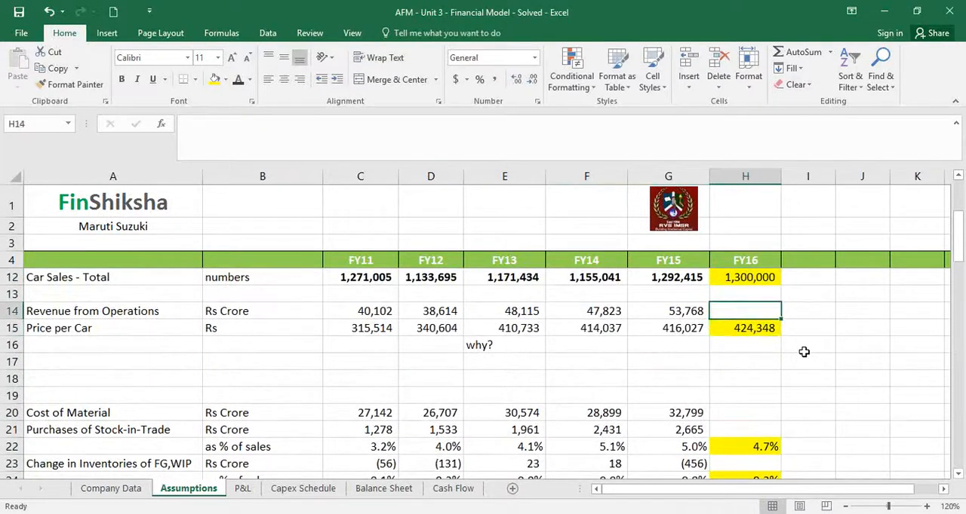
key("Down")
type("=")
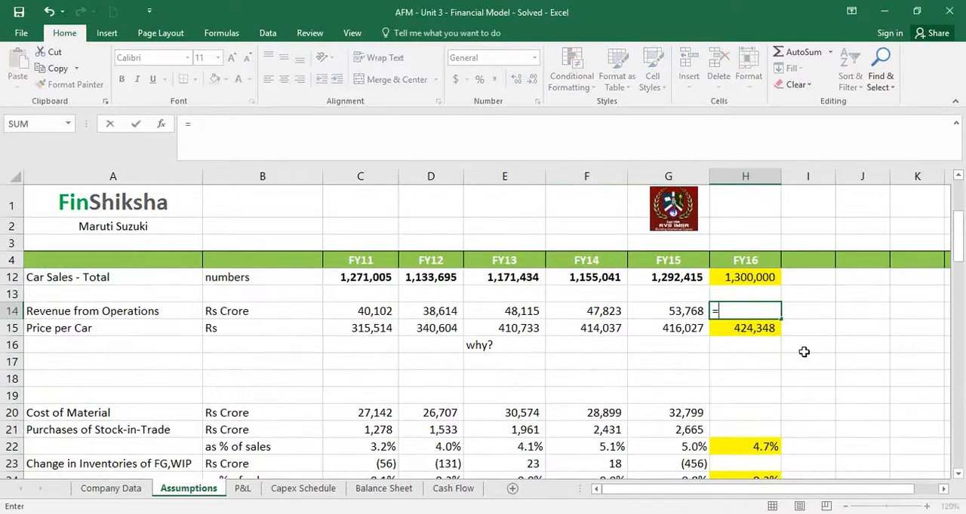
key("Up")
key("Up")
type("*")
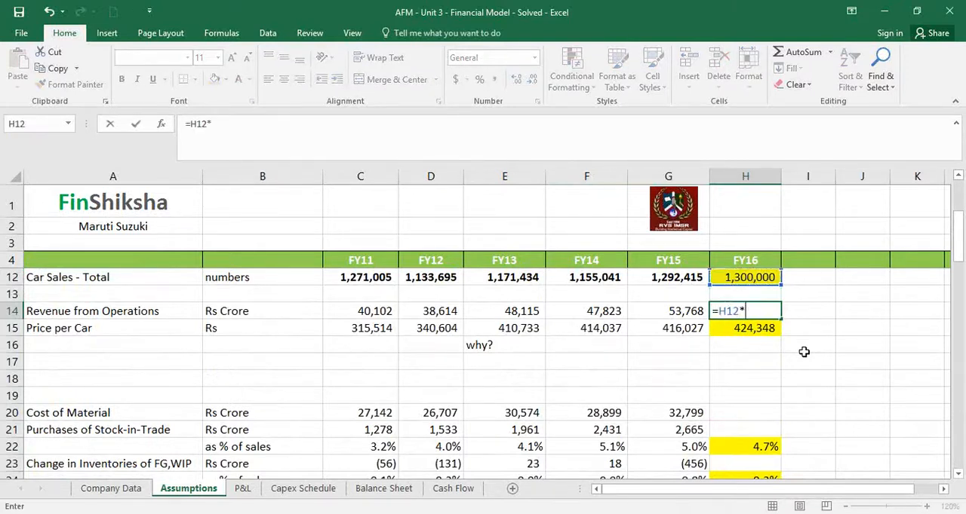
key("Down")
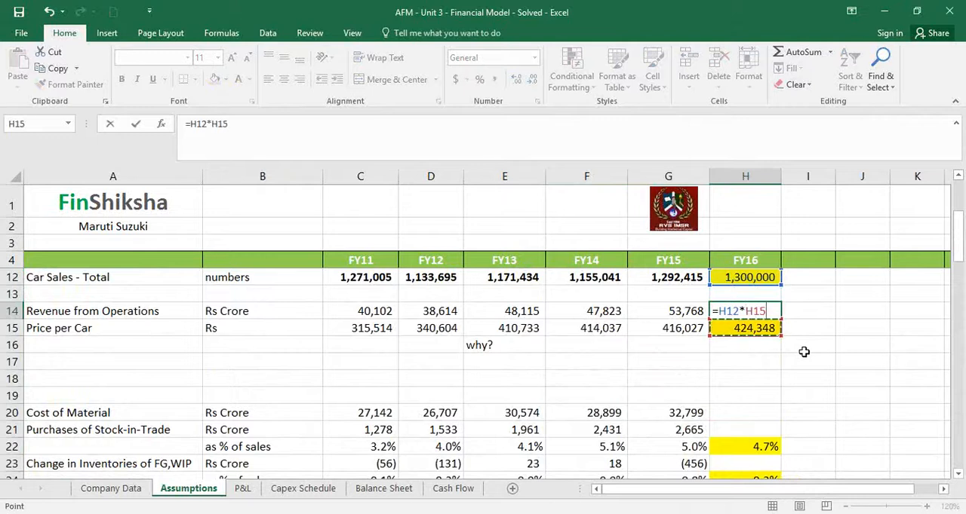
type("/10^7")
key("ctrl+Return")
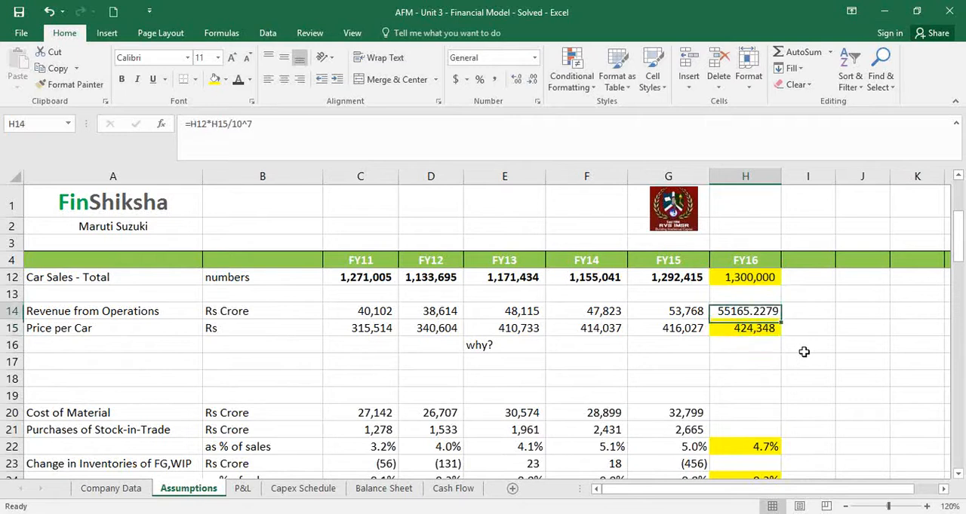
Format the FY16 revenue in H14 with thousands separators and no decimals
left_click(494, 79)
left_click(532, 80)
left_click(532, 80)
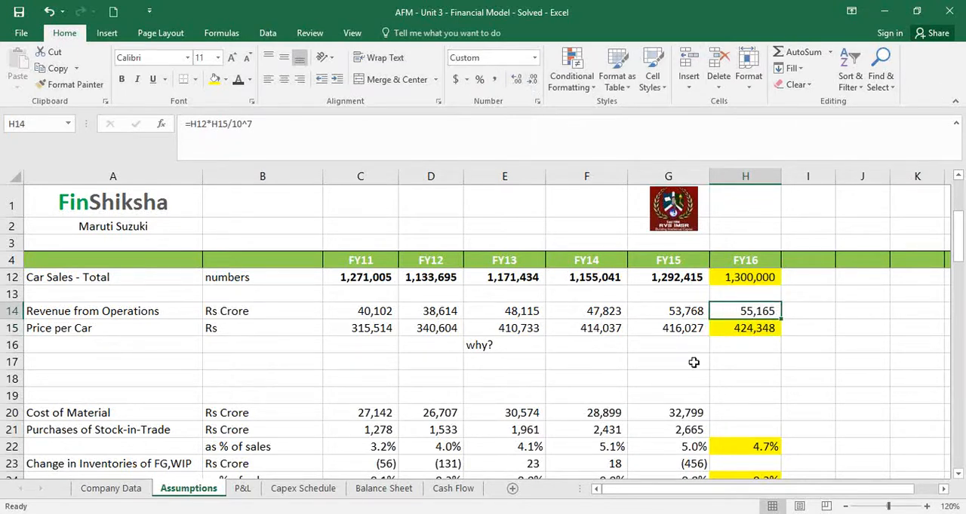
Calculate FY16 cost of material in H20 as =H12*H32/10^7, formatted with thousands separators and no decimals
left_click(732, 410)
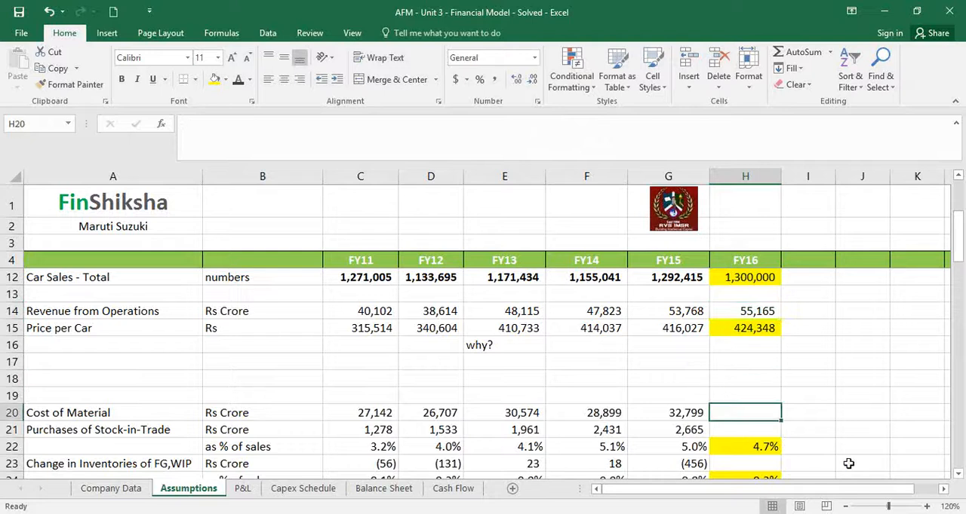
type("=")
key("Up")
key("Up")
key("Up")
key("Up")
key("Up")
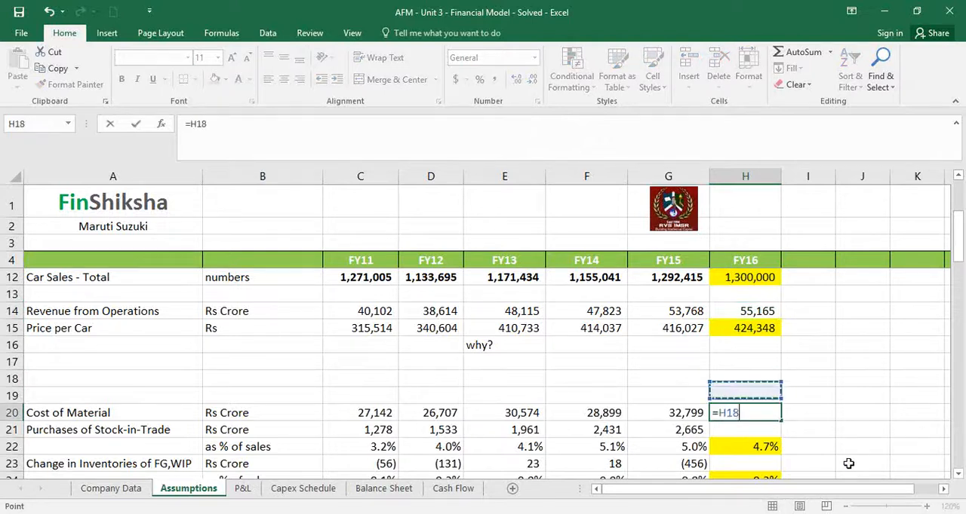
key("Up")
key("Up")
type("*")
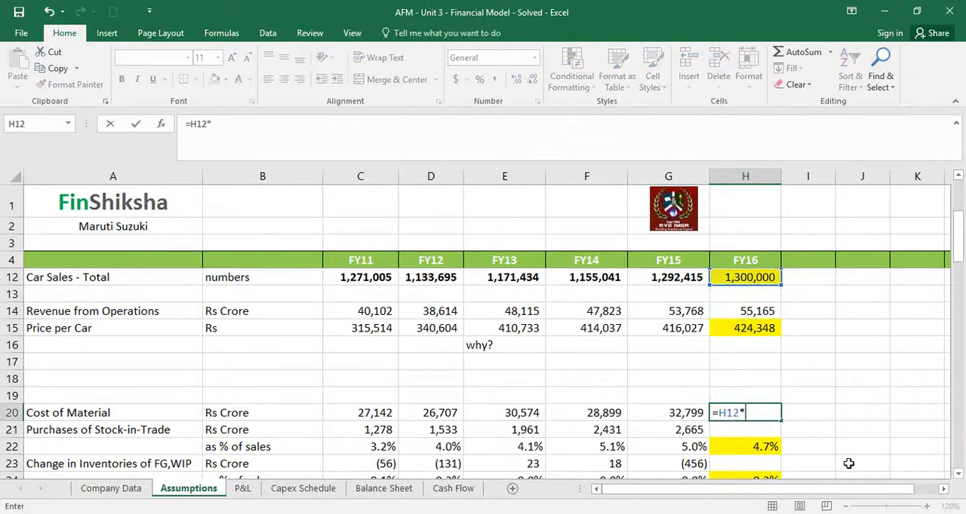
scroll(847, 463, "down", 5)
left_click(746, 362)
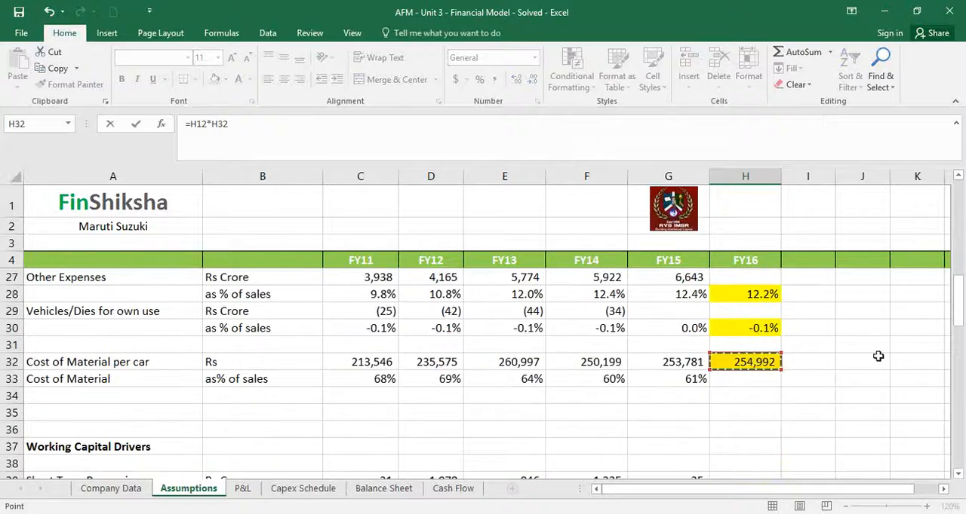
type("/10")
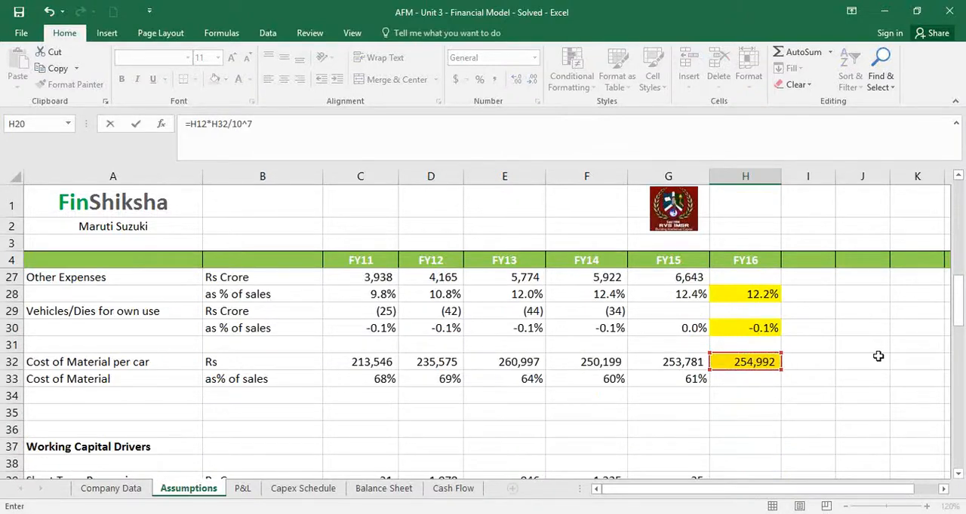
type("^7")
key("Return")
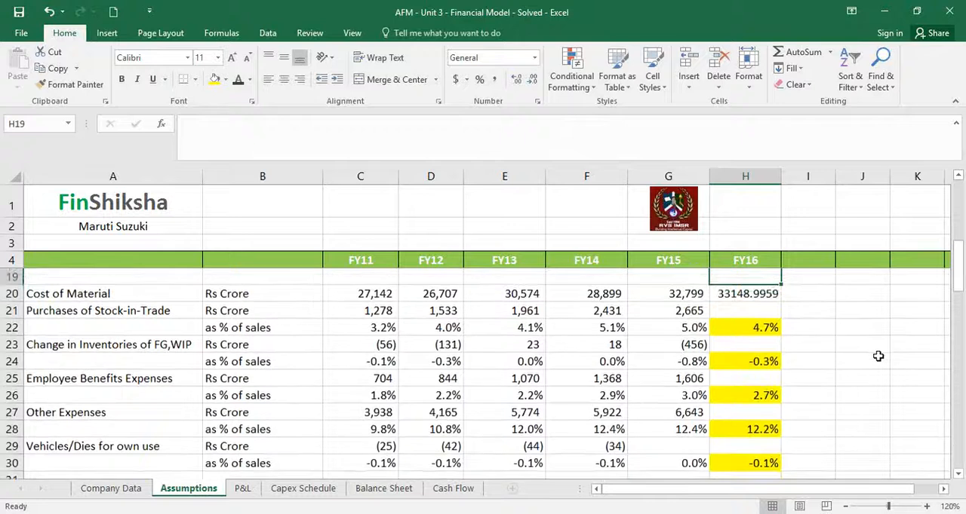
left_click(494, 79)
left_click(532, 79)
left_click(532, 79)
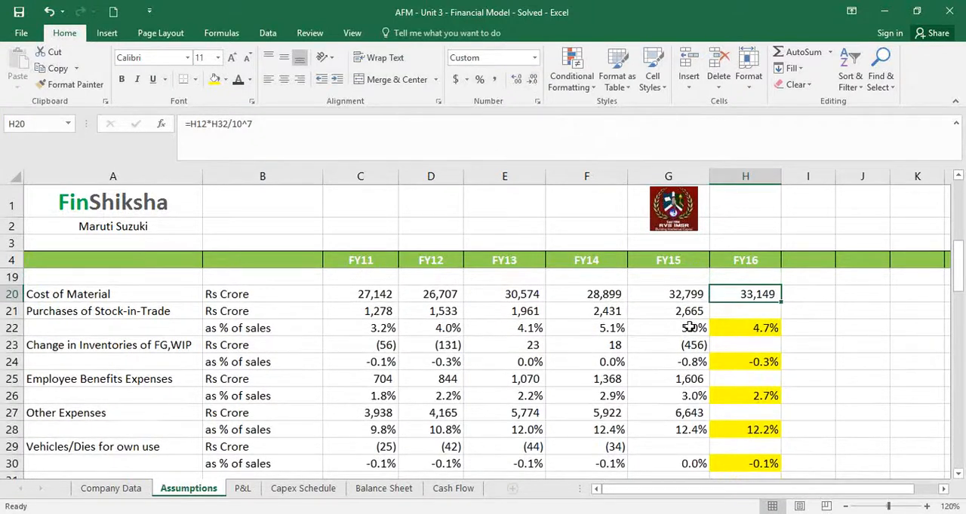
Calculate FY16 purchases of stock-in-trade in H21 as its sales ratio times revenue with a fixed reference, =H22*$H$14
left_click(743, 314)
type("=")
key("Down")
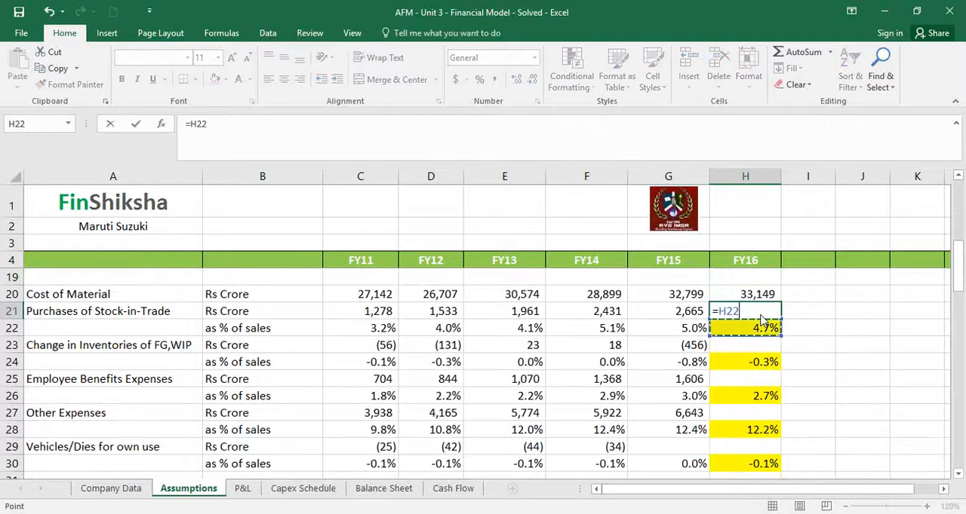
type("*")
key("Up")
key("Up")
key("Up")
key("Up")
key("Up")
key("Up")
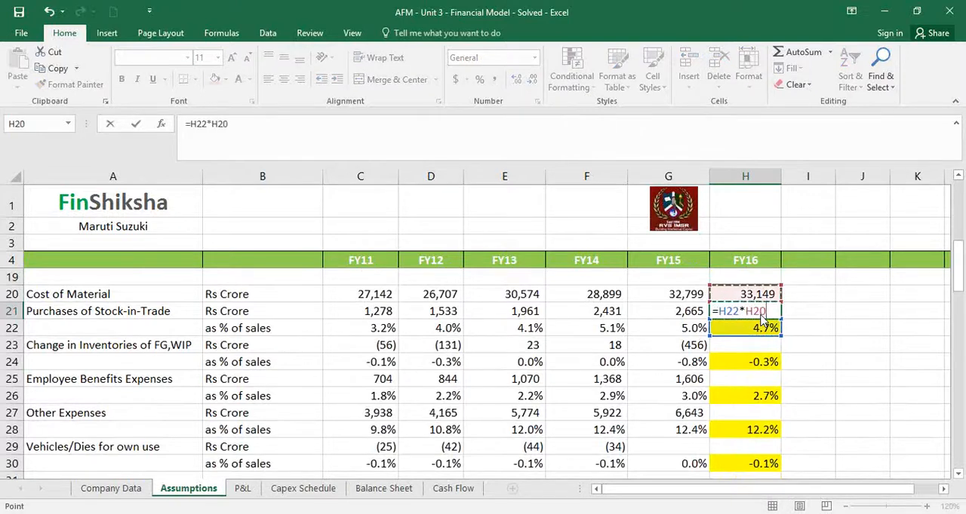
key("Up")
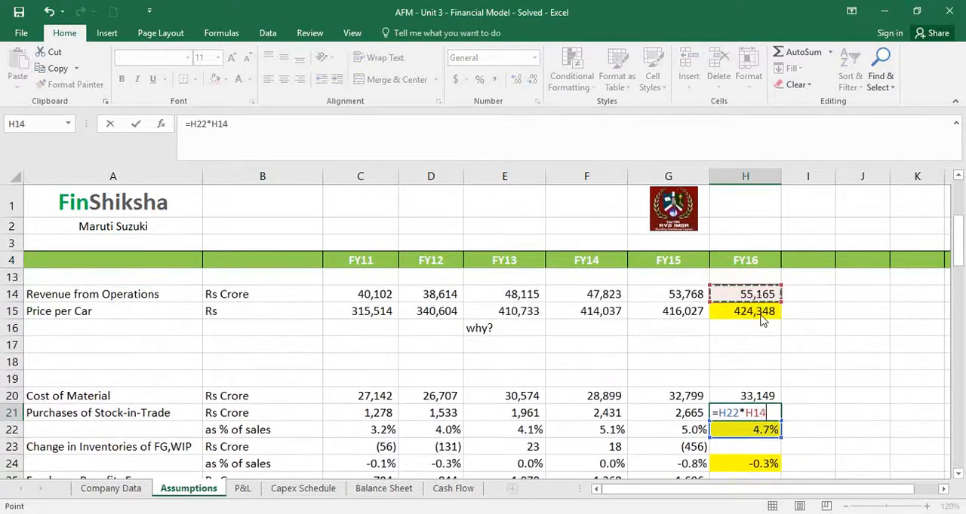
key("F4")
key("Return")
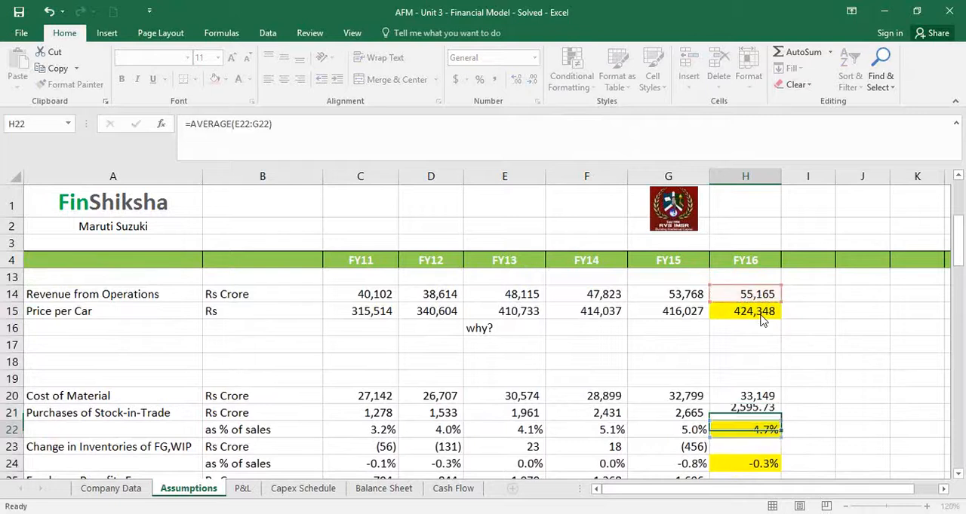
Remove the decimals from the FY16 purchases of stock-in-trade in H21
key("Up")
key("ctrl+c")
key("Escape")
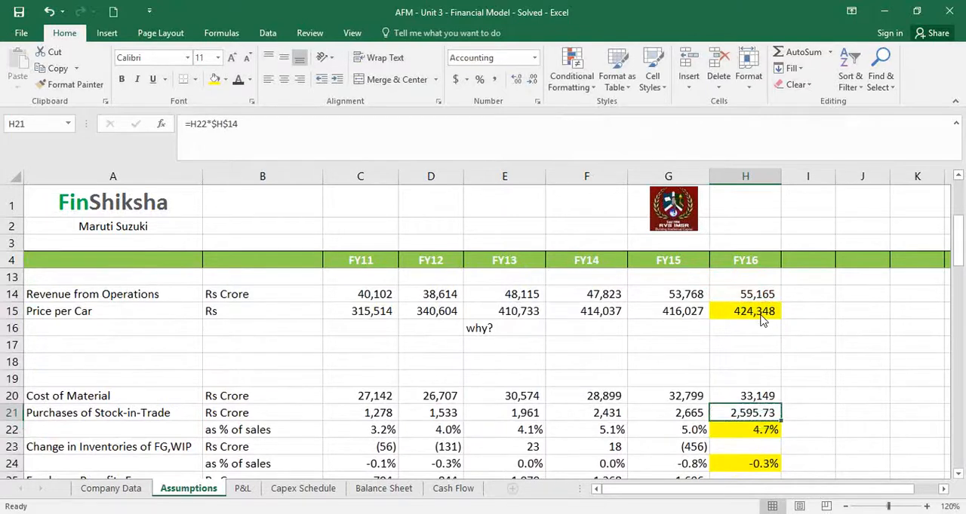
left_click(536, 80)
left_click(535, 80)
Copy the H21 formula to the FY16 amounts for inventory change, employee benefits, other expenses and vehicles/dies in H23, H25, H27 and H29
key("ctrl+c")
key("Down")
key("Down")
key("Down")
key("Down")
key("Down")
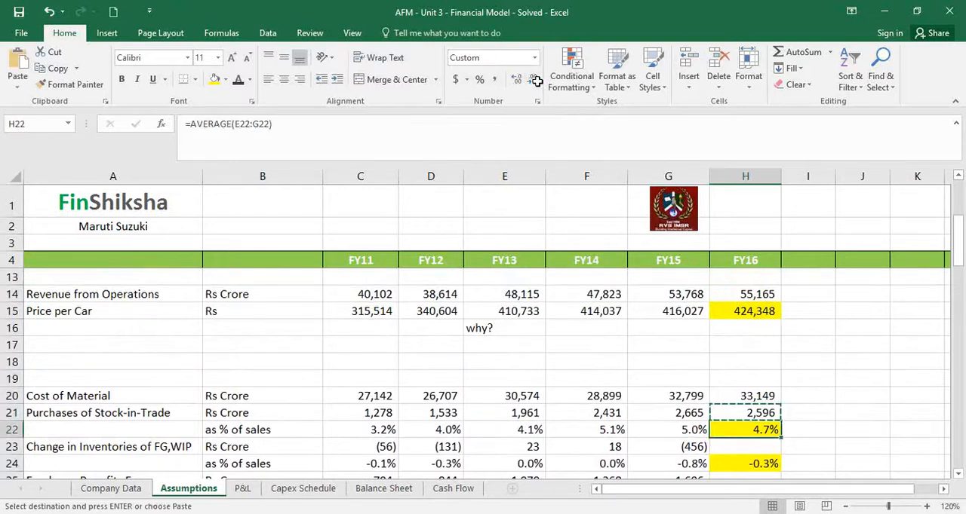
key("Up")
key("ctrl+v")
key("Down")
key("Down")
key("ctrl+v")
key("Down")
key("Down")
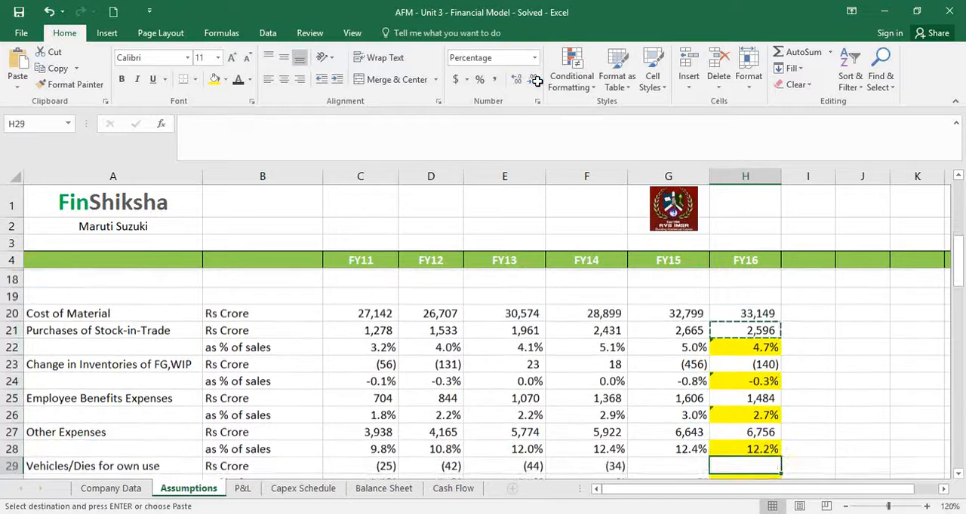
key("ctrl+v")
key("Down")
key("Down")
key("Down")
key("Down")
key("Down")
key("Down")
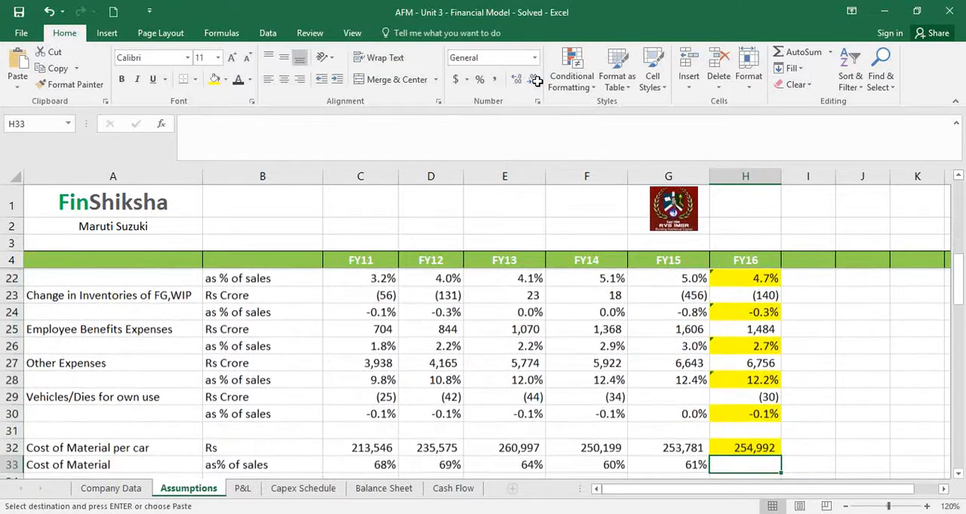
key("Escape")
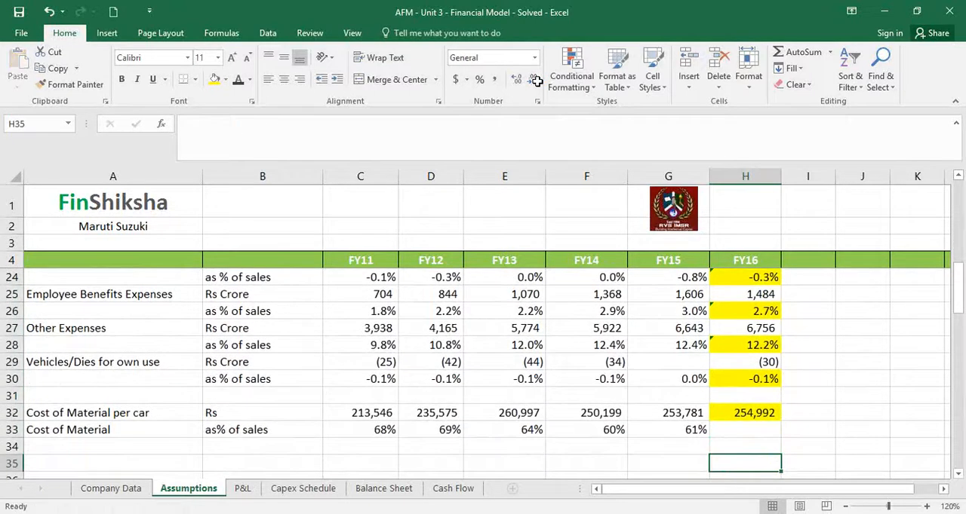
On the P&L sheet, add the FY16 column heading in G4
scroll(802, 255, "down", 1)
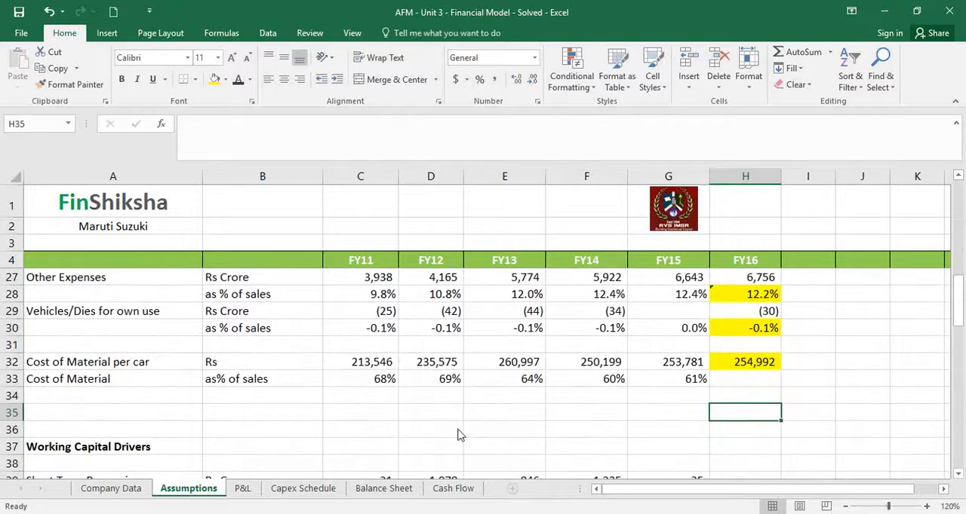
left_click(242, 488)
scroll(571, 302, "up", 9)
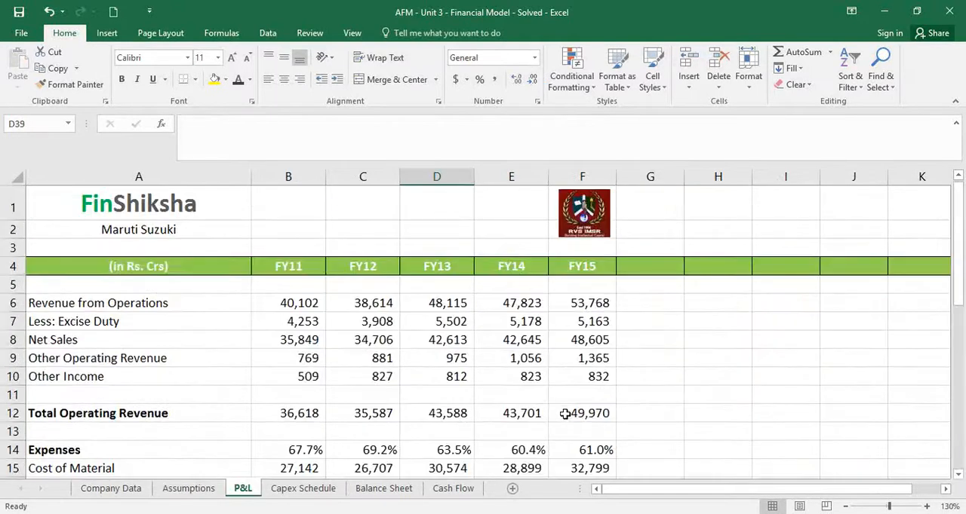
left_click(647, 273)
type("FY")
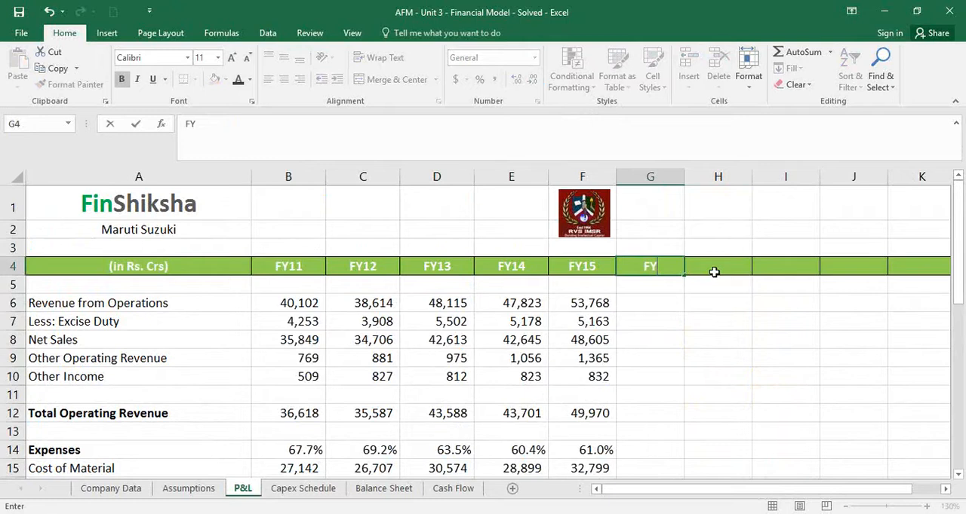
type("16")
key("Return")
key("Return")
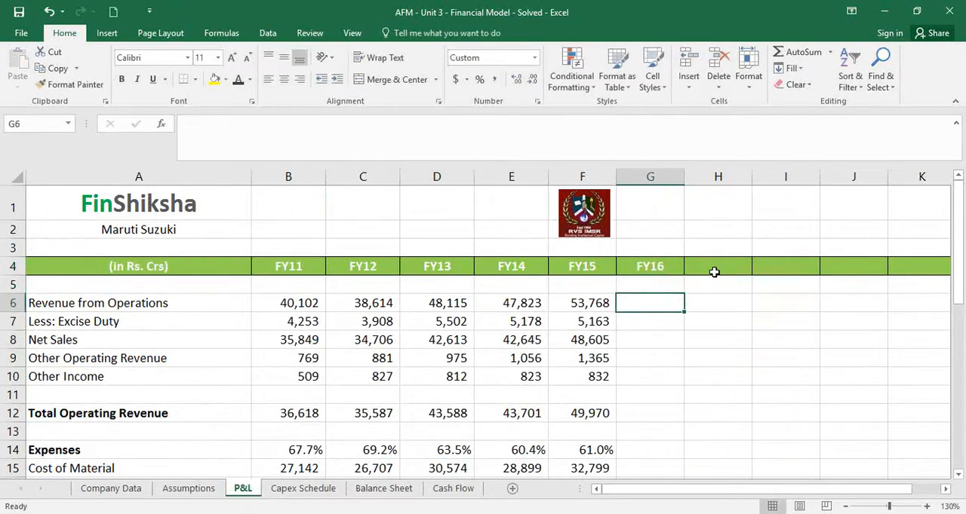
Link FY16 revenue from operations in G6 to the projected revenue with =Assumptions!H14
type("=")
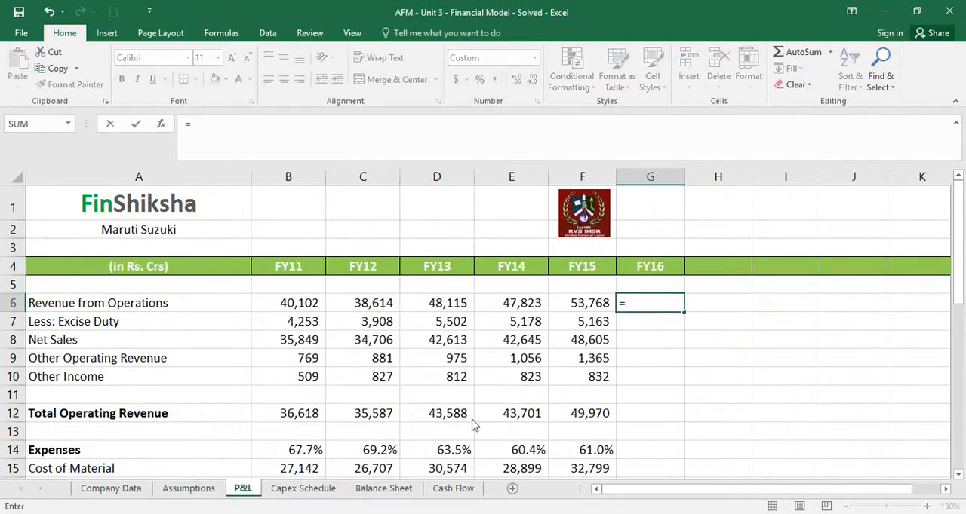
left_click(166, 496)
scroll(819, 404, "up", 3)
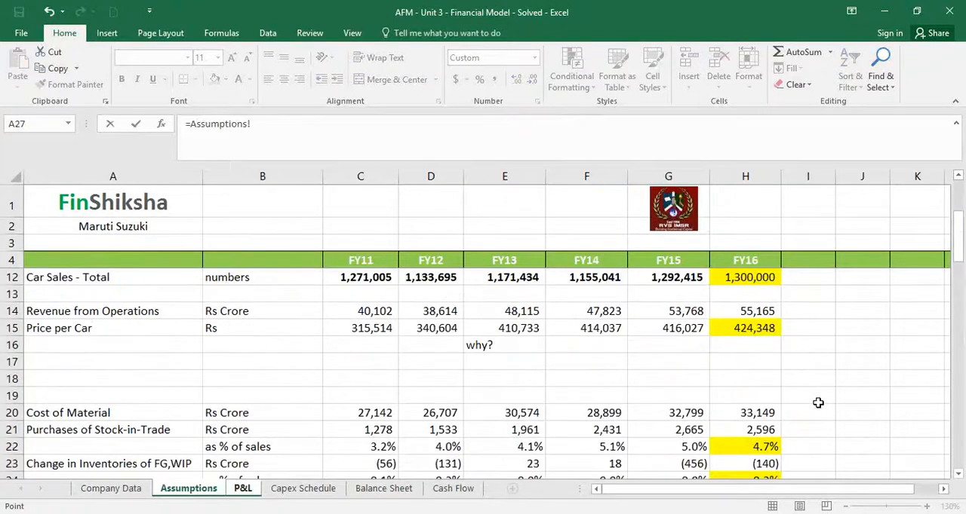
left_click(763, 310)
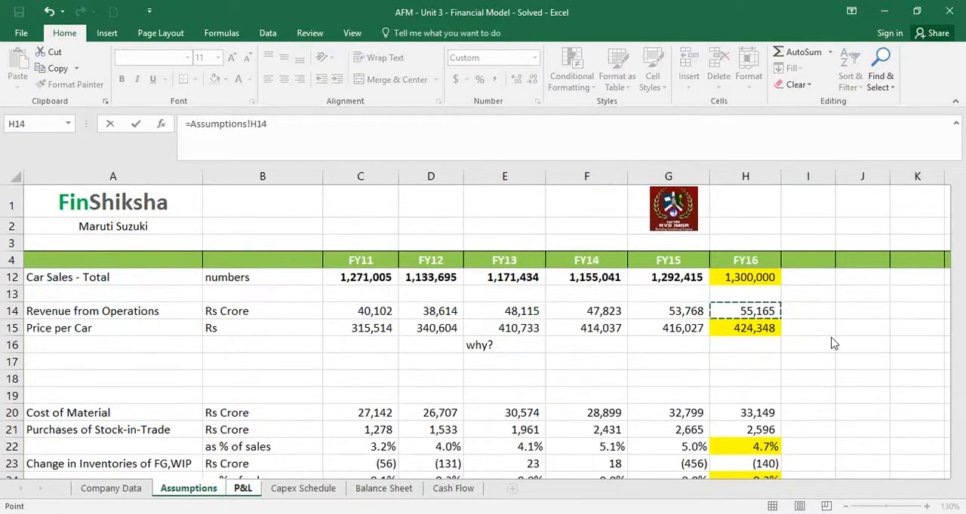
key("Return")
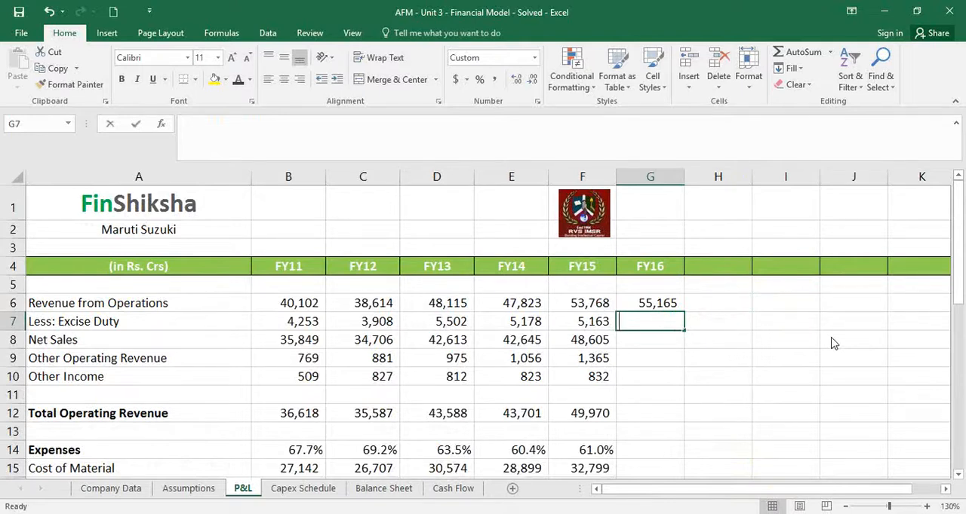
Carry FY15 excise duty into FY16 with =F7 in G7, and copy the net sales formula from F8 to G8
type("=")
key("Left")
key("Return")
key("Left")
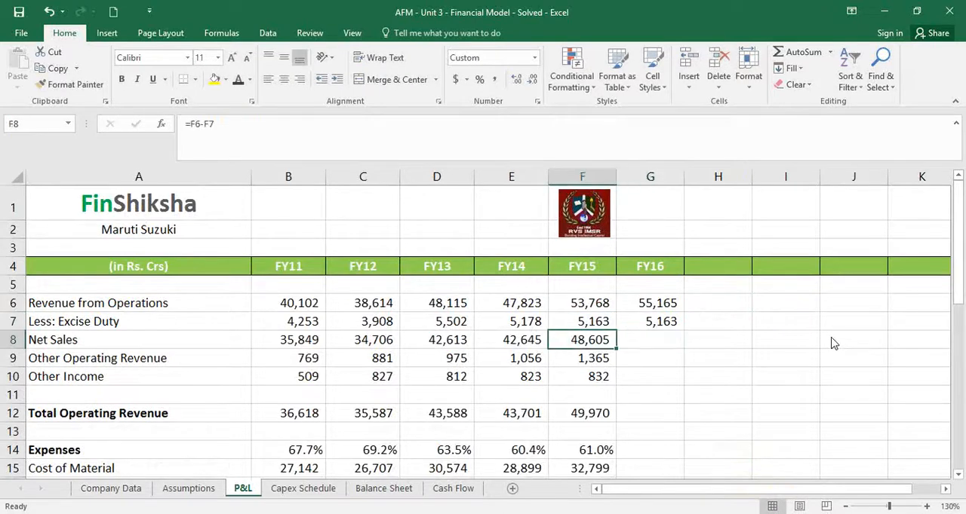
key("ctrl+c")
key("Right")
key("ctrl+v")
key("Return")
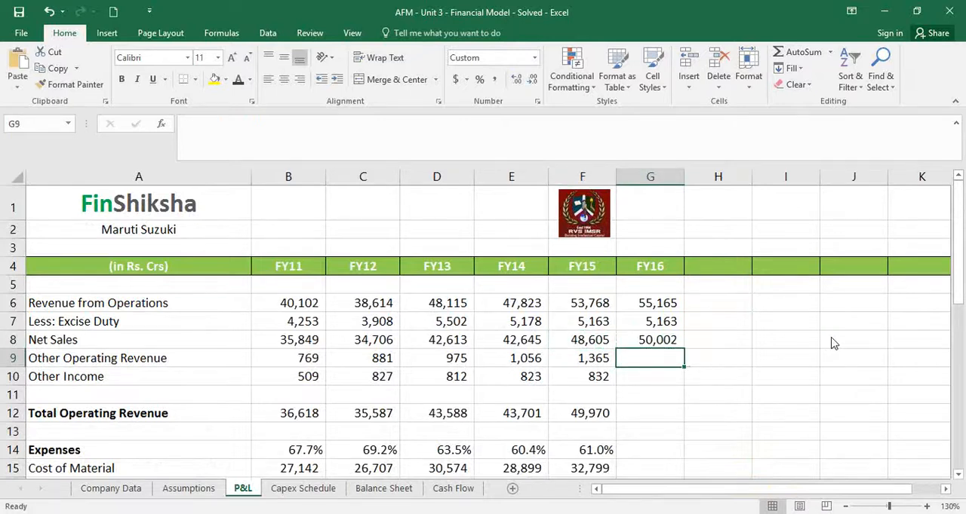
Hold FY16 other operating revenue and other income at their FY15 amounts with =F9 in G9 and =F10 in G10
type("=")
key("Left")
key("Return")
type("=")
key("Left")
key("Return")
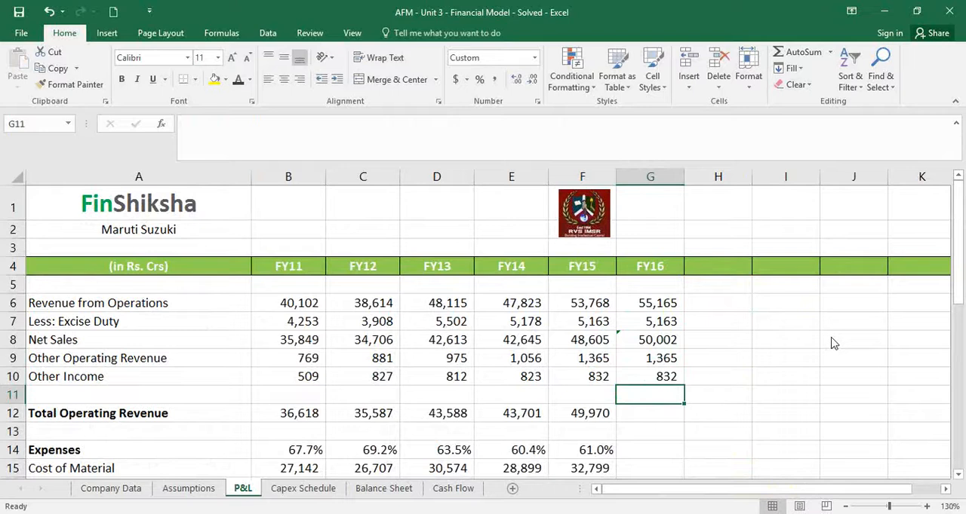
Highlight the assumed FY16 amounts in G7 and G9:G10 with yellow fill
left_click(650, 322)
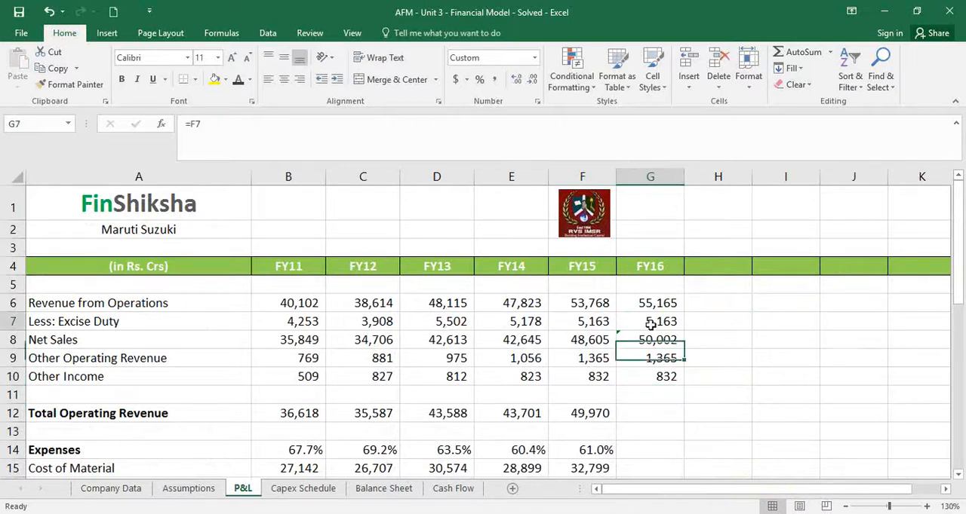
left_click(215, 83)
left_click_drag(662, 360, 667, 374)
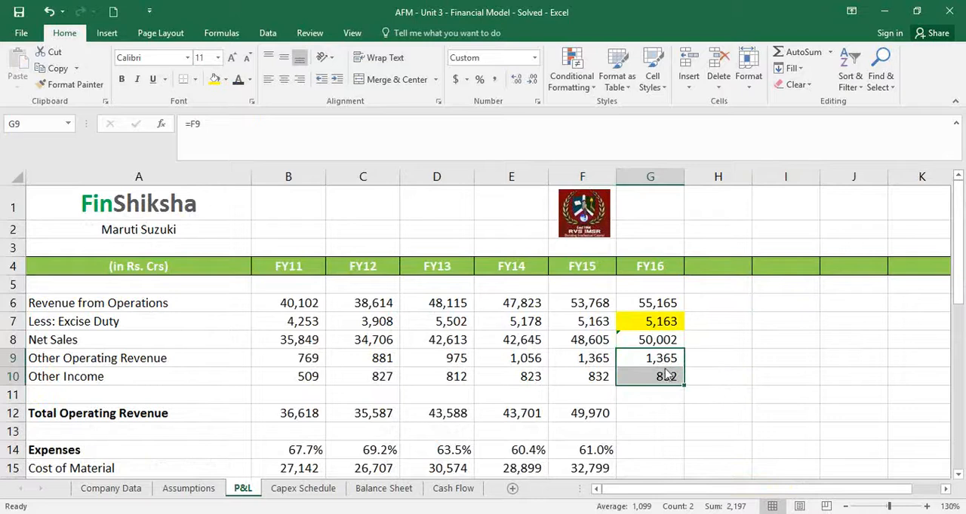
left_click(215, 79)
Extend the Total Operating Revenue formula from F12 to FY16 in G12
left_click(414, 23)
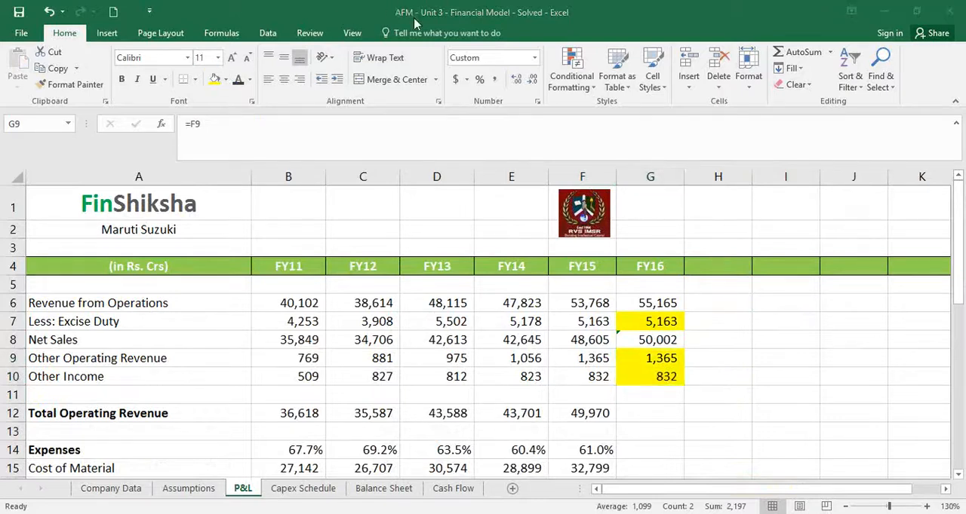
left_click(600, 415)
left_click_drag(611, 425, 669, 430)
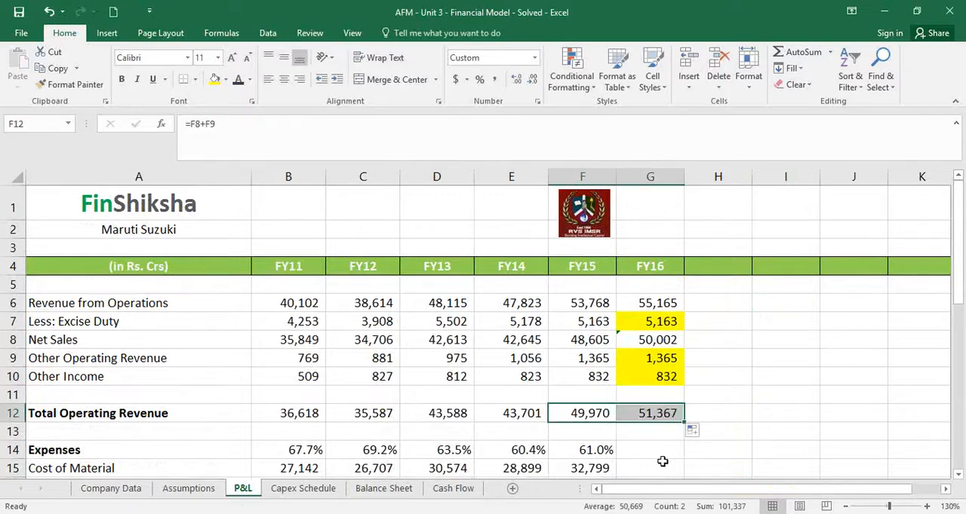
Link FY16 cost of material in G15 to =Assumptions!H20 and fill the link down to purchases of stock-in-trade in G16
left_click(662, 464)
scroll(675, 449, "down", 2)
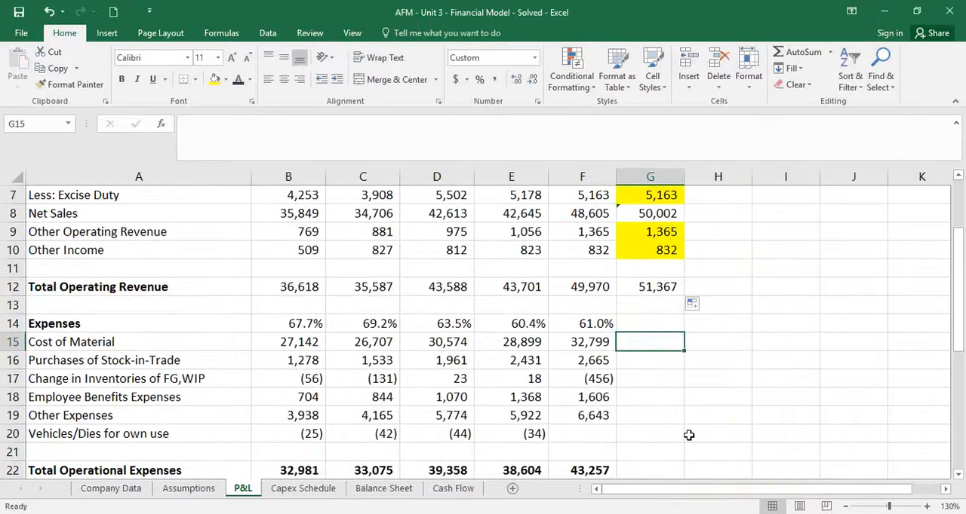
type("=")
left_click(200, 492)
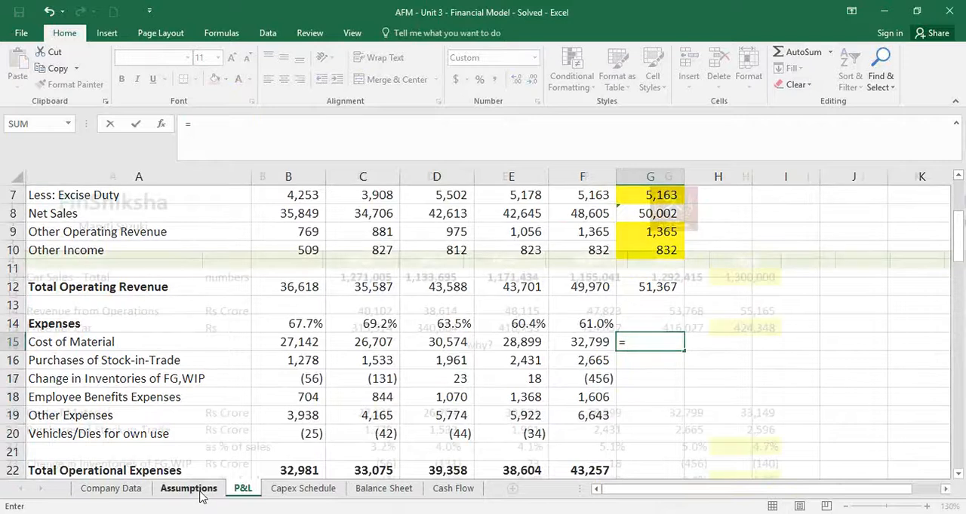
left_click(735, 412)
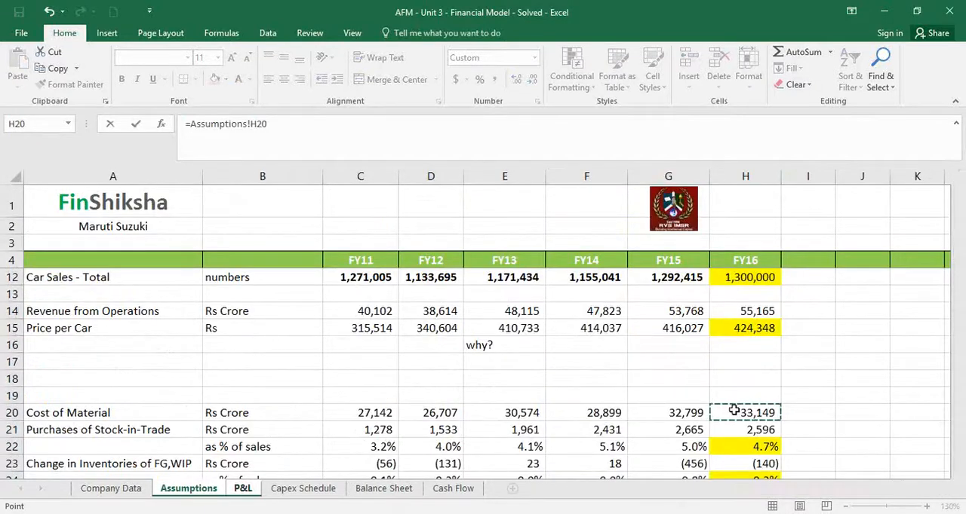
key("Return")
left_click(664, 344)
left_click_drag(685, 353, 681, 373)
Link the FY16 change in inventories in G17 to its projected amount, Assumptions!H23
left_click(668, 379)
type("=")
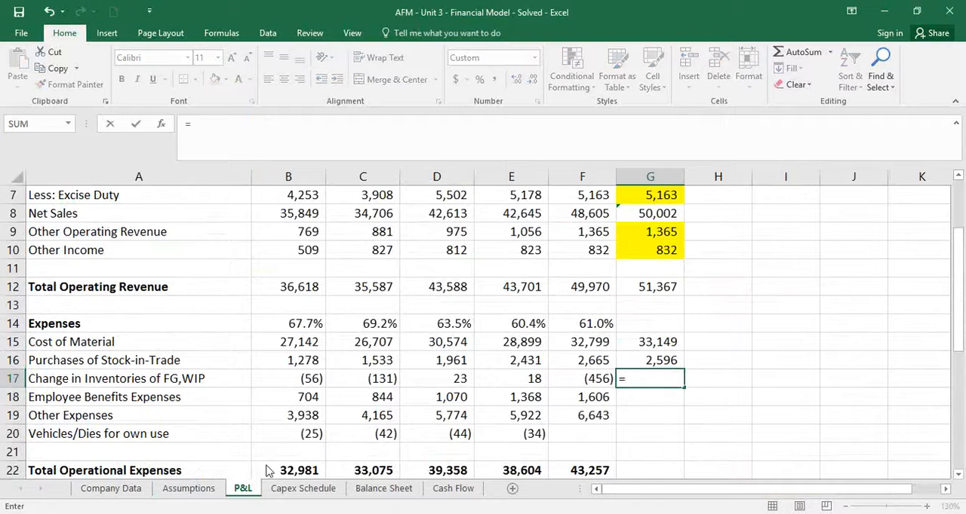
left_click(184, 489)
left_click(726, 462)
key("Return")
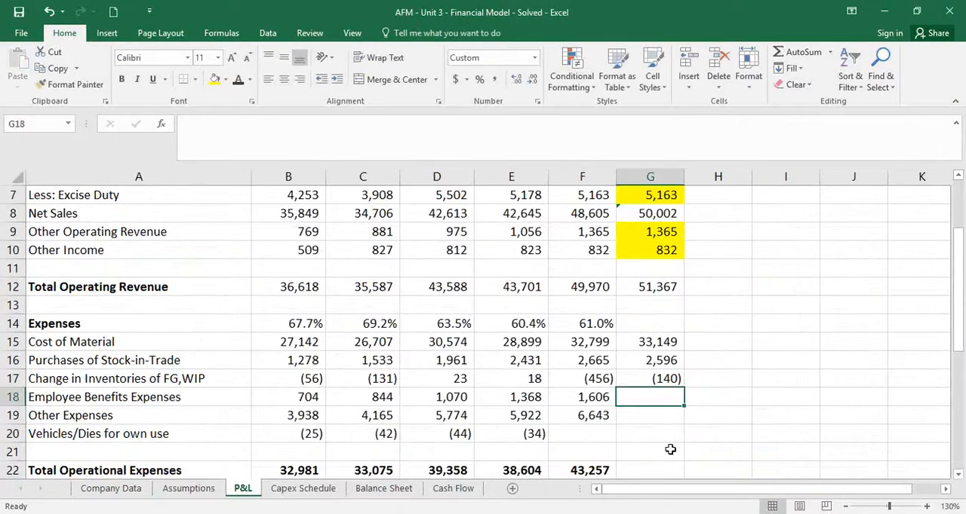
Link FY16 employee benefits expenses in G18 to their projected amount, Assumptions!H25
type("=")
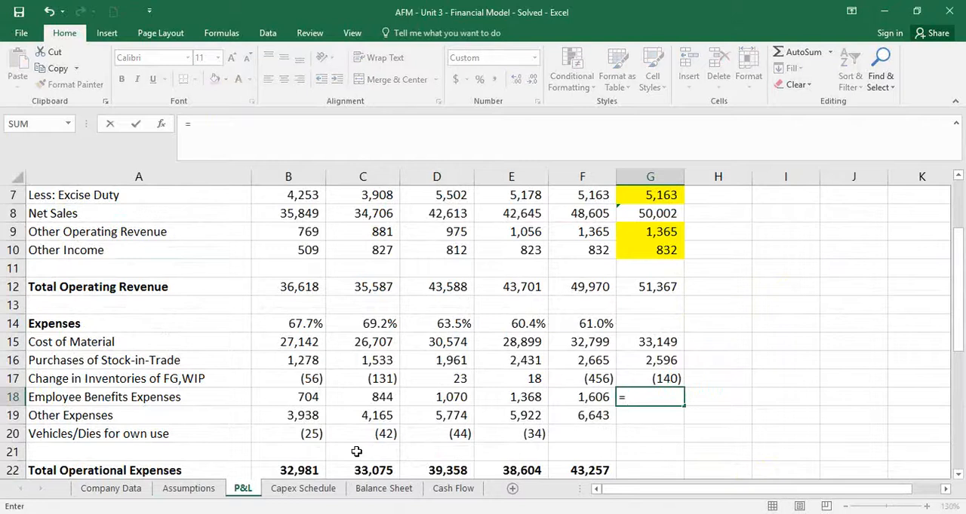
left_click(188, 489)
scroll(702, 460, "down", 1)
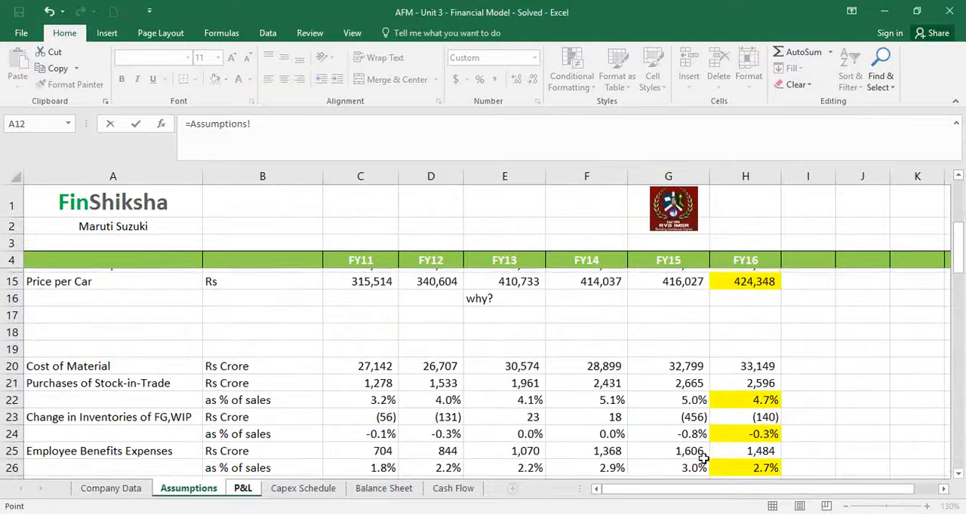
left_click(724, 449)
key("Return")
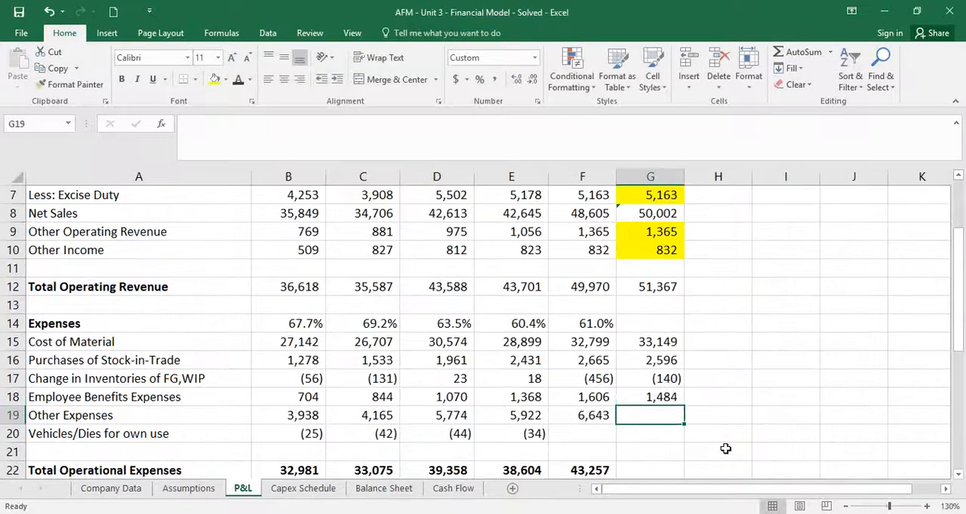
Link FY16 other expenses in G19 to their projected amount, Assumptions!H27
type("=")
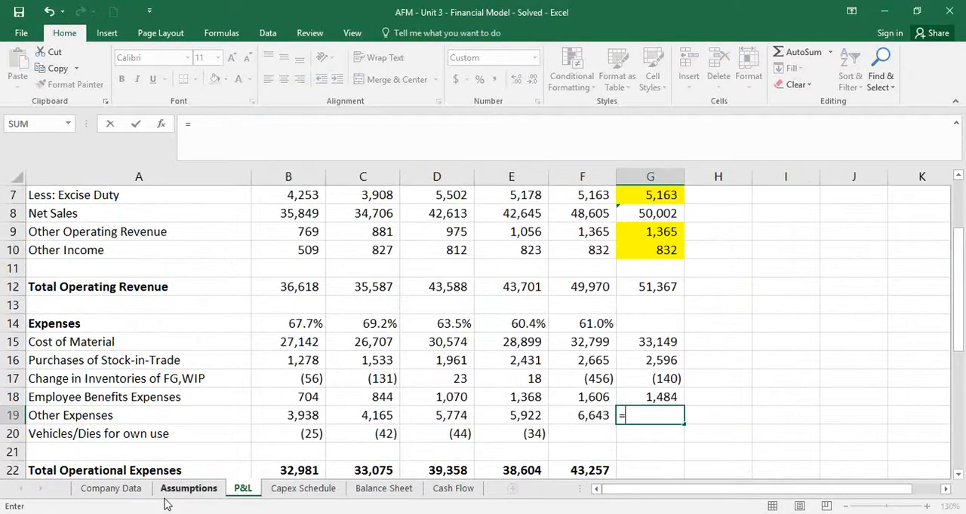
left_click(138, 491)
left_click(188, 489)
scroll(687, 453, "down", 1)
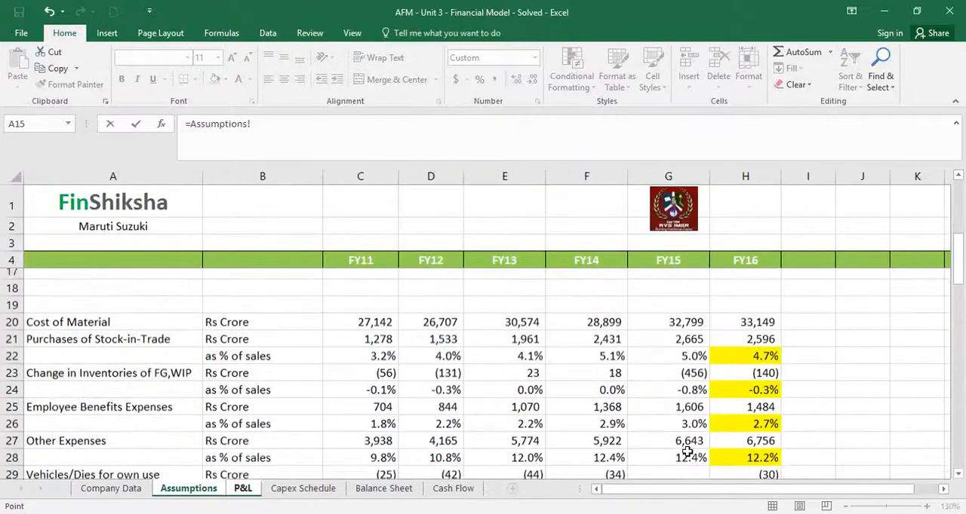
left_click(733, 434)
key("Return")
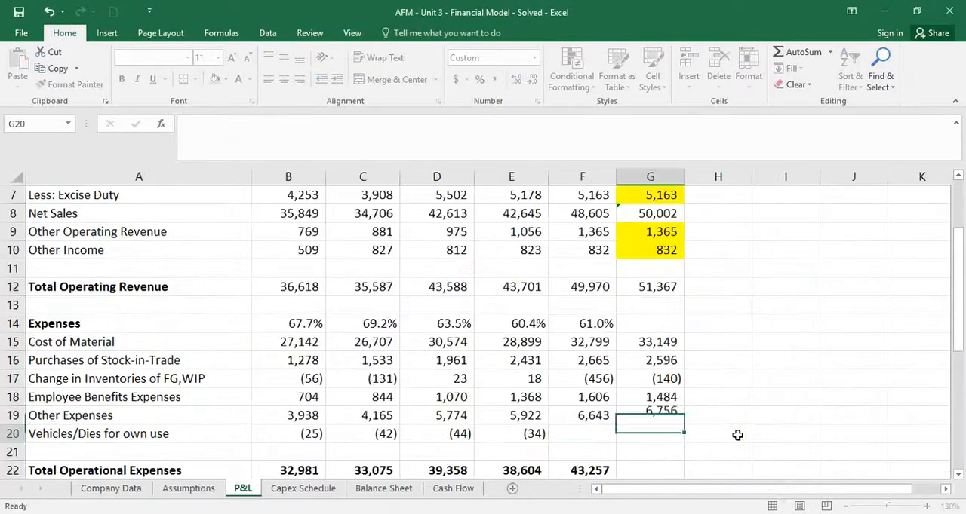
Link FY16 vehicles/dies for own use in G20 to its projected amount with =Assumptions!H29
type("=")
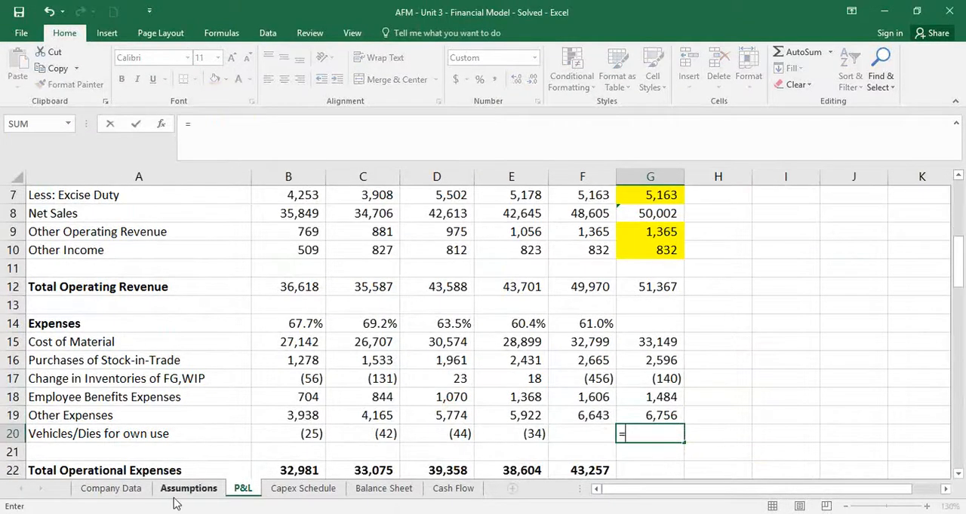
left_click(187, 489)
left_click(717, 468)
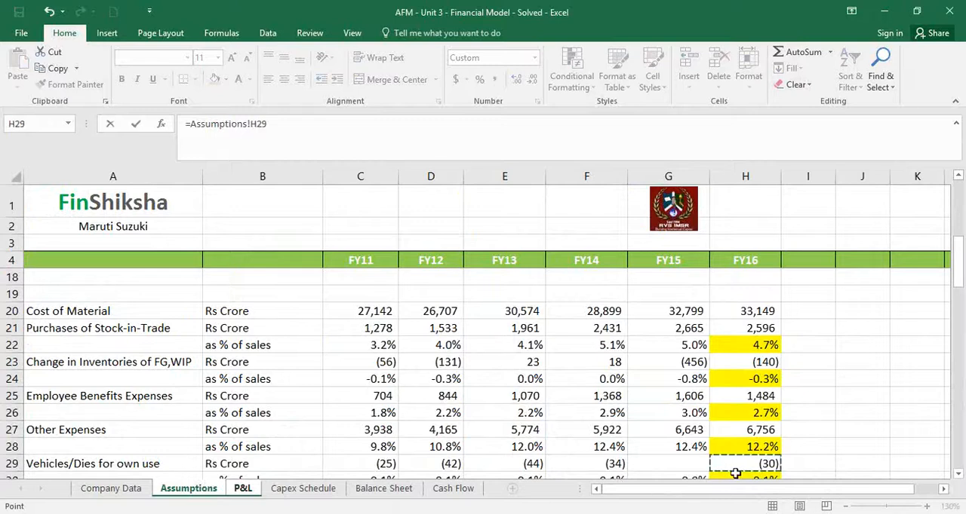
key("Return")
Extend the Total Operational Expenses sum from F22 to FY16 in G22 and check the range it adds up
scroll(735, 473, "down", 1)
left_click(572, 410)
left_click_drag(612, 427, 681, 439)
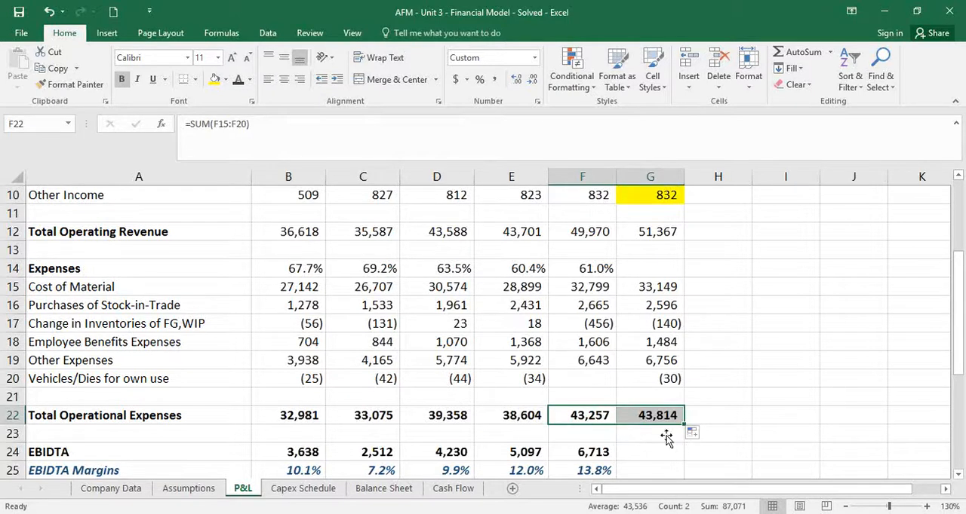
left_click(660, 415)
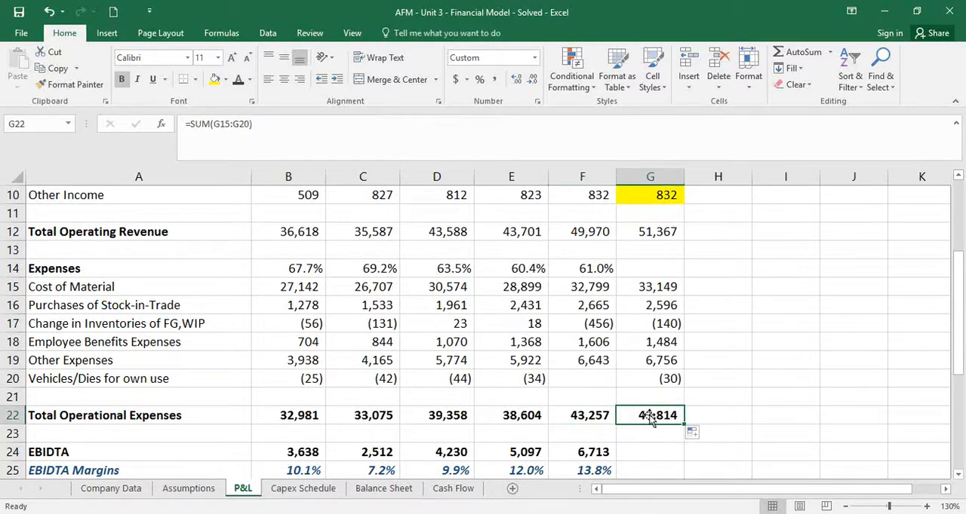
left_click(599, 412)
double_click(599, 412)
key("Escape")
double_click(623, 414)
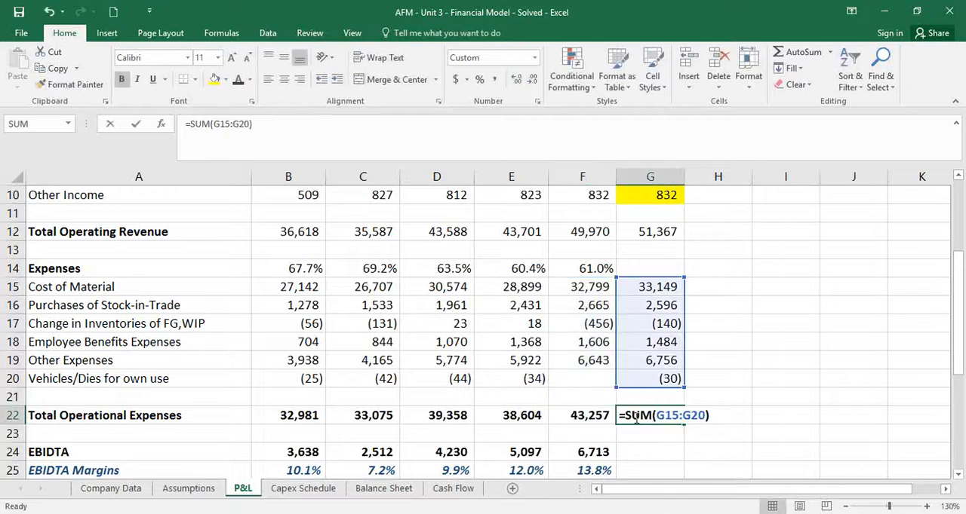
key("Escape")
Extend the EBIDTA and EBIDTA Margins formulas from F24:F25 to FY16 in G24:G25
left_click_drag(599, 444, 608, 469)
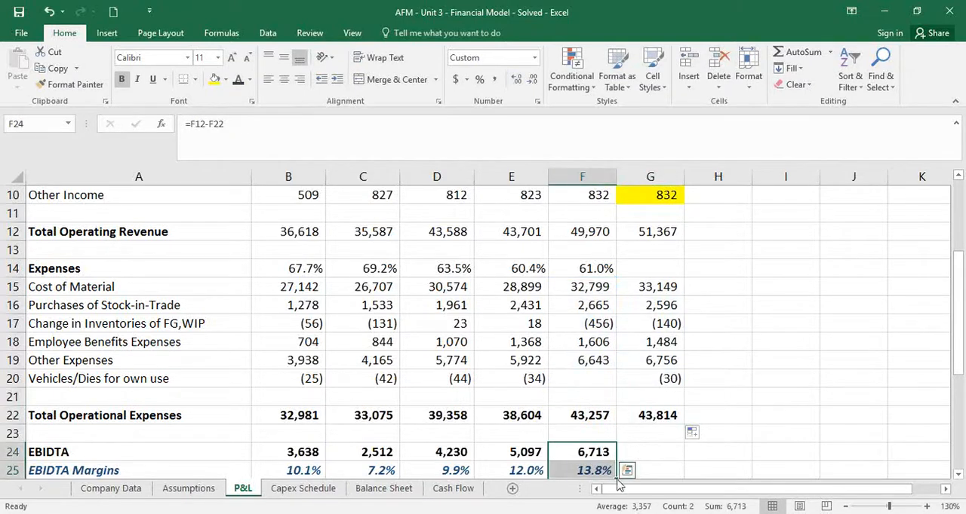
left_click(666, 460)
scroll(623, 415, "down", 1)
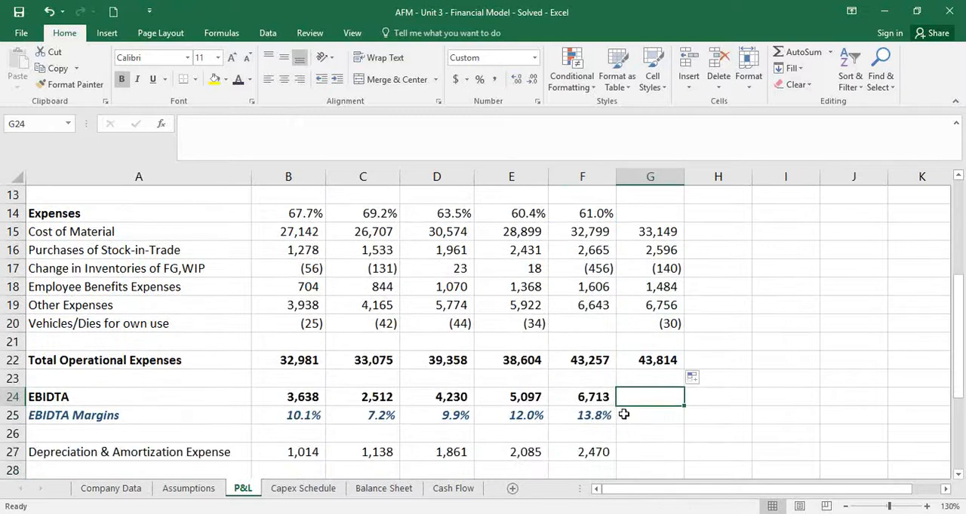
left_click_drag(601, 396, 601, 415)
left_click_drag(617, 427, 679, 445)
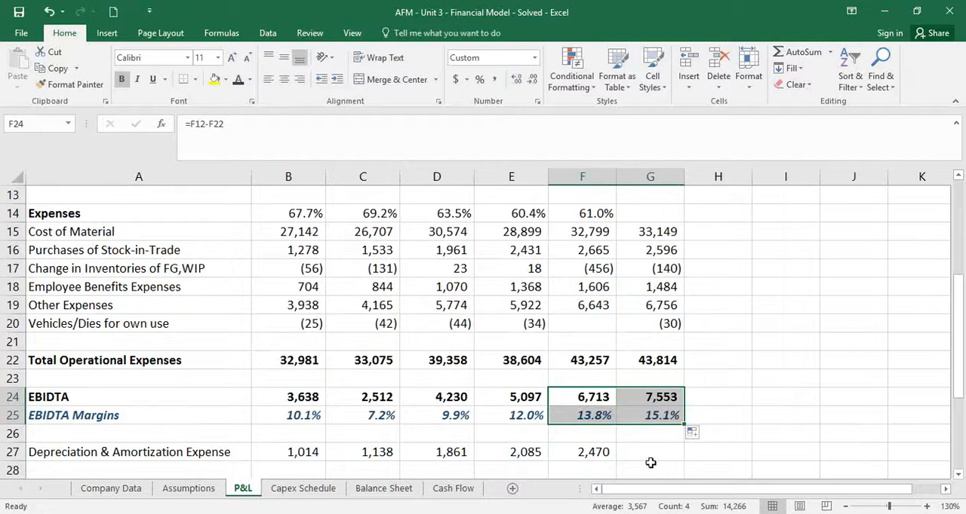
On the Capex Schedule sheet, remove the 100000 addition from the FY15 capacity in F10 so it equals FY14
left_click(325, 494)
left_click(390, 445)
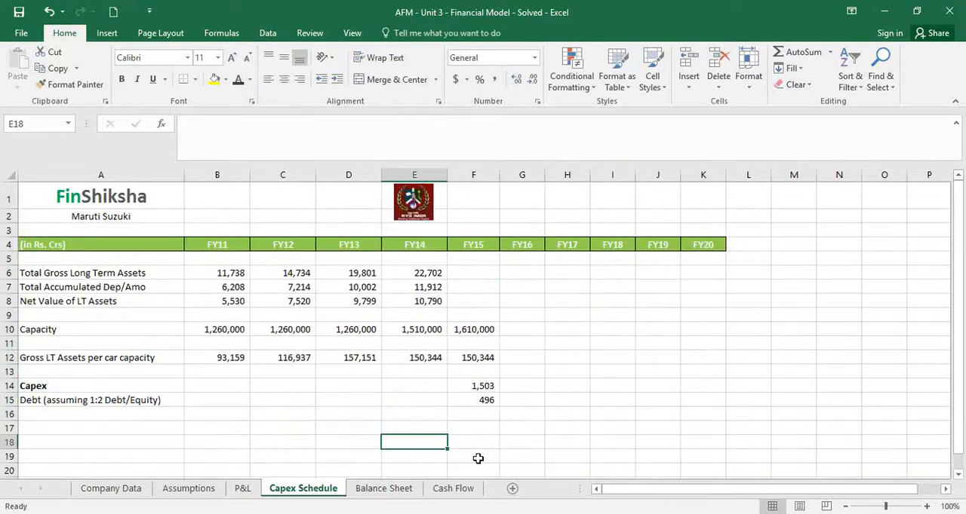
left_click(524, 332)
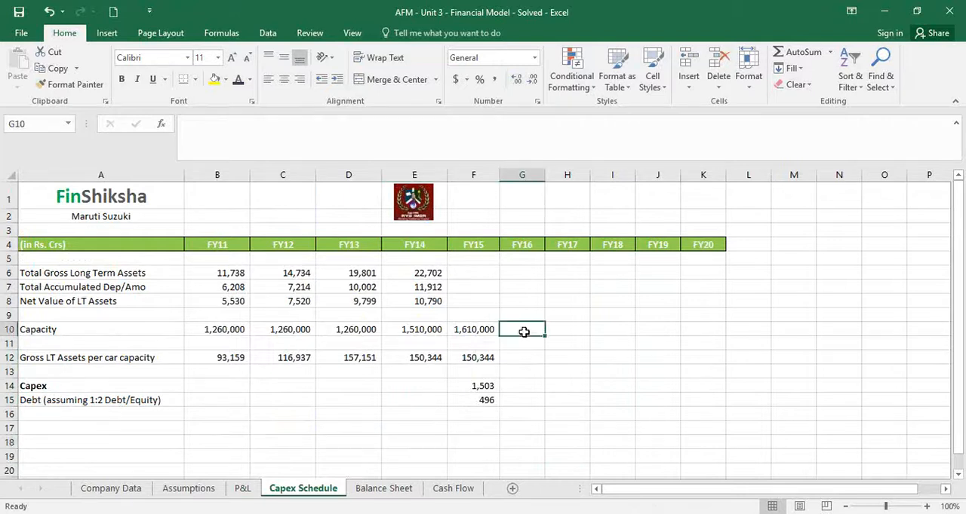
left_click(478, 334)
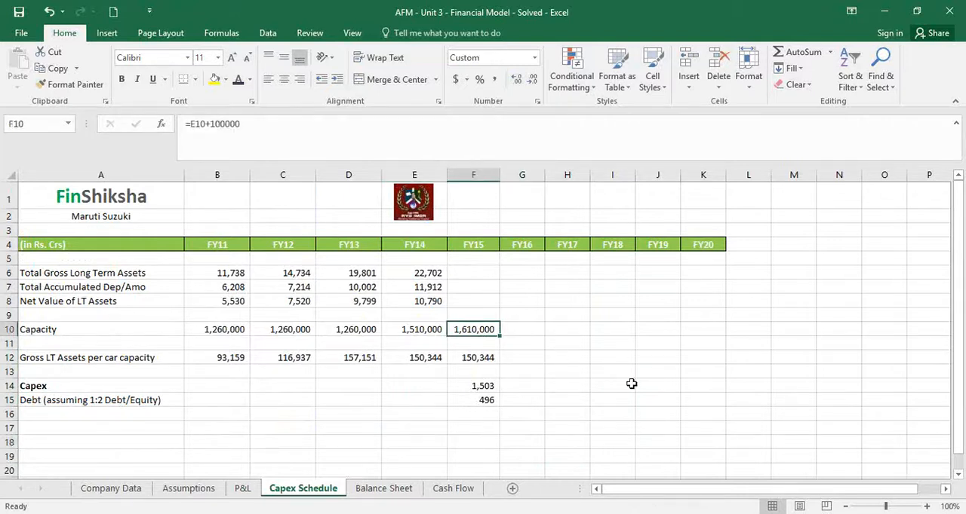
key("F2")
key("BackSpace")
key("BackSpace")
key("BackSpace")
key("BackSpace")
key("BackSpace")
key("BackSpace")
key("BackSpace")
key("Return")
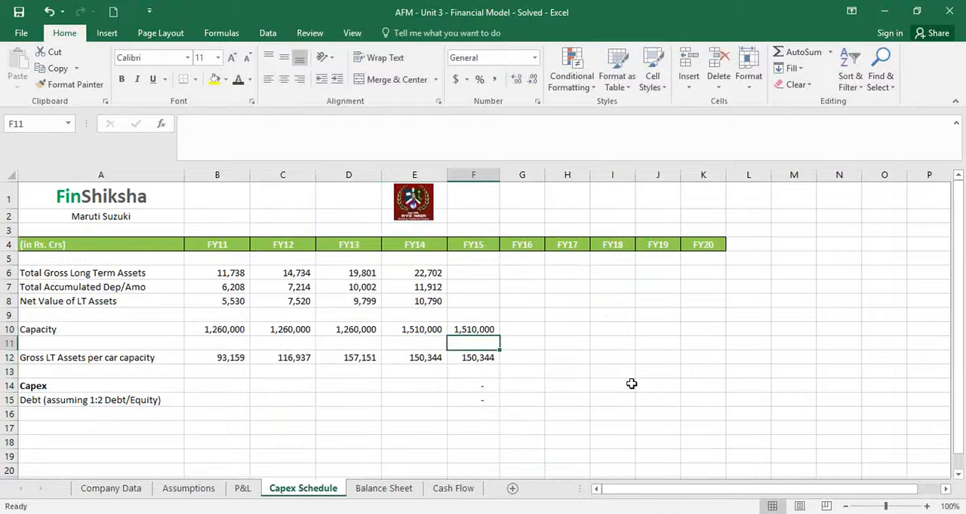
Carry the FY15 capacity forward to FY16 in G10 with =F10
key("Up")
key("Right")
type("=")
key("Left")
key("Return")
key("Down")
key("Down")
key("Down")
key("Down")
key("Up")
key("Up")
key("Up")
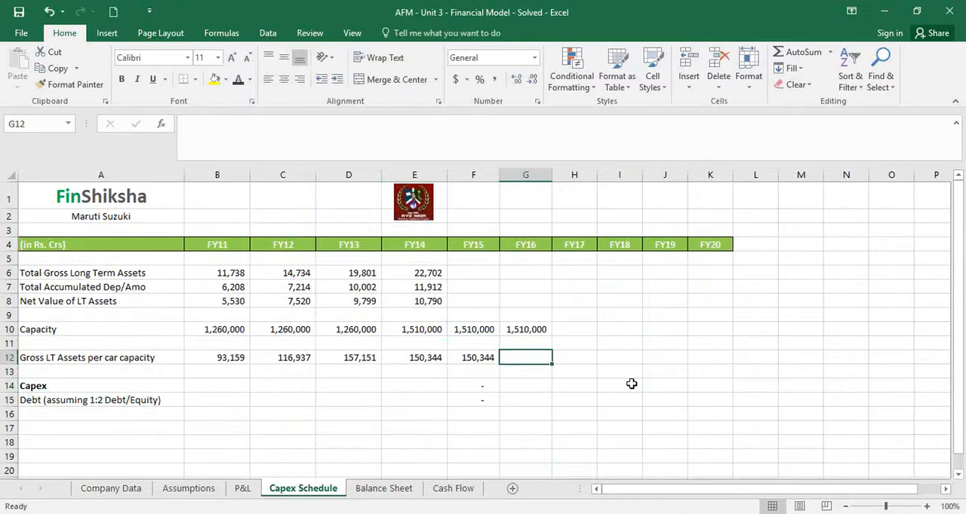
key("alt+Tab")
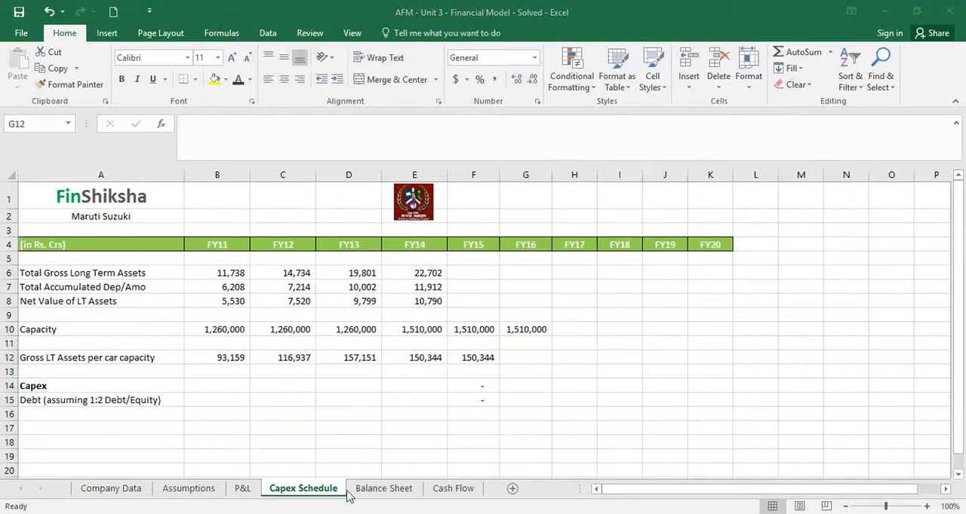
key("alt+Tab")
On the P&L sheet, hold FY16 depreciation and amortization expense in G27 at the FY15 amount with =F27
left_click(243, 490)
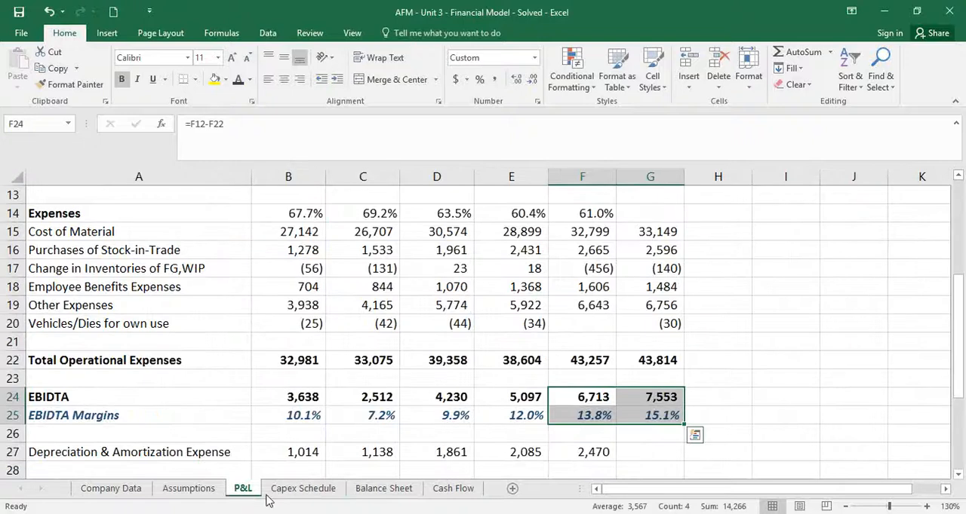
left_click(640, 455)
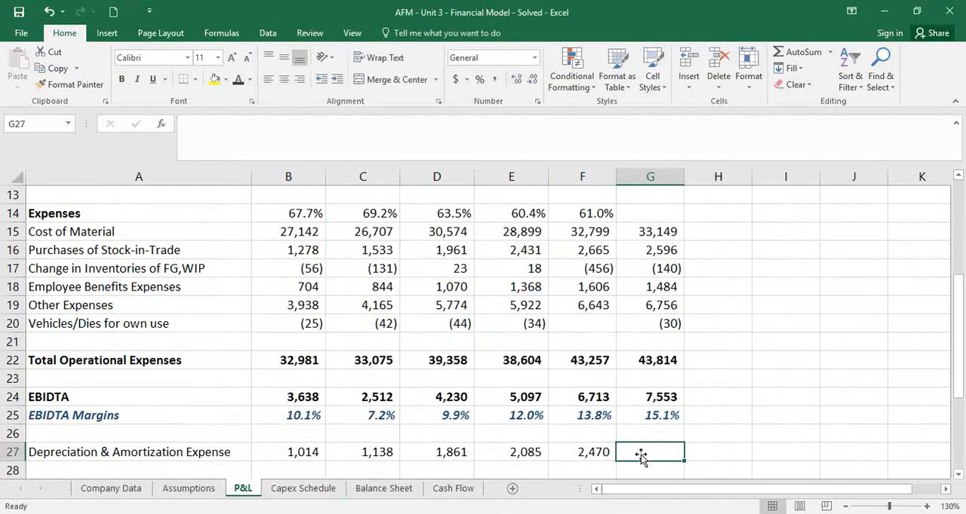
type("=")
key("Left")
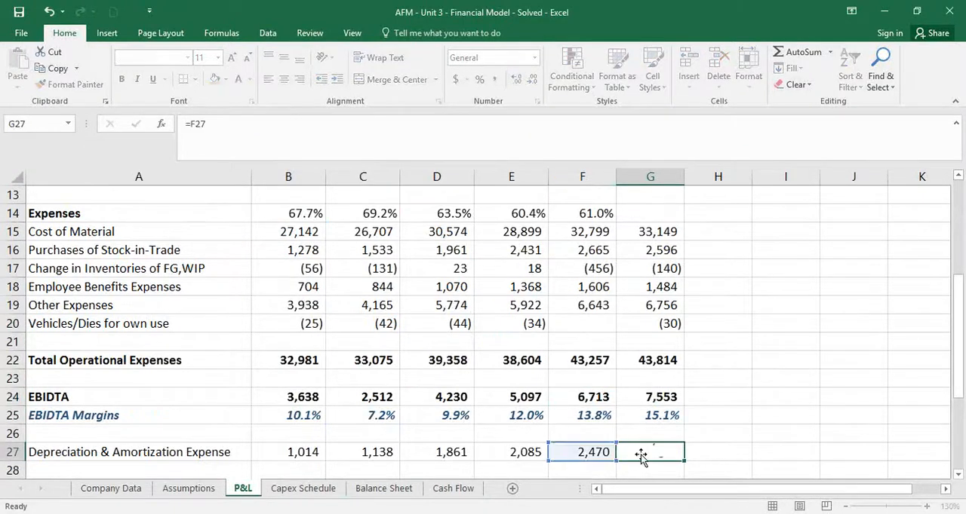
key("Return")
Copy the FY15 EBIT formula from F29 to FY16 in G29
key("Down")
key("Down")
key("Down")
key("Up")
key("Up")
key("Left")
key("ctrl+c")
key("Right")
key("ctrl+v")
Hold FY16 finance costs in G31 at the FY15 amount with =F31
key("Down")
key("Down")
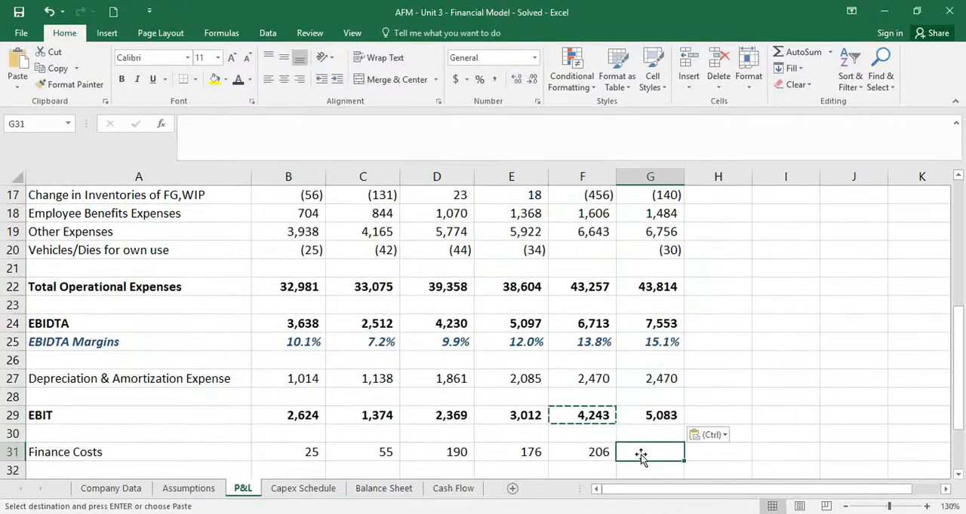
type("=")
key("Left")
key("Return")
Extend the EBT formula from F33 to FY16 in G33
key("Down")
key("Down")
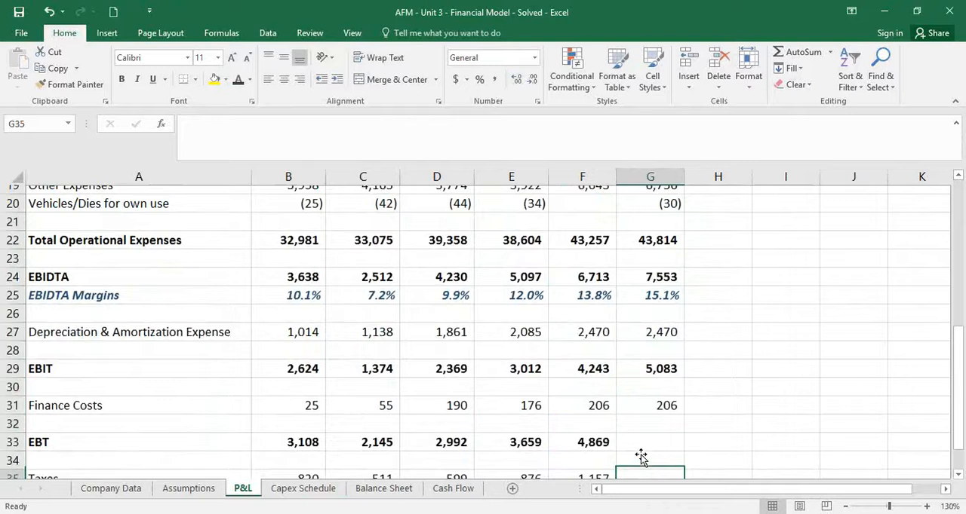
key("Left")
key("Up")
key("shift+Down")
key("shift+Down")
key("shift+Down")
key("shift+Down")
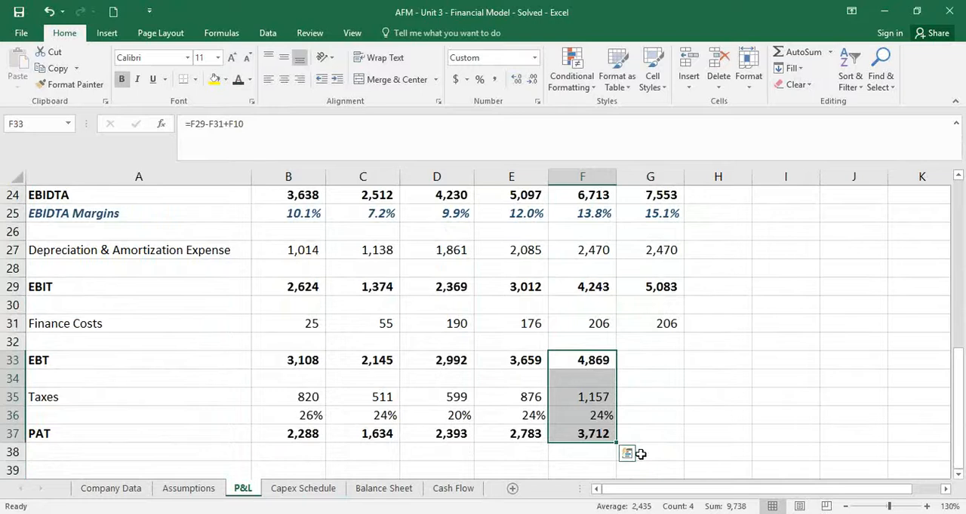
left_click(608, 361)
left_click_drag(617, 369, 665, 382)
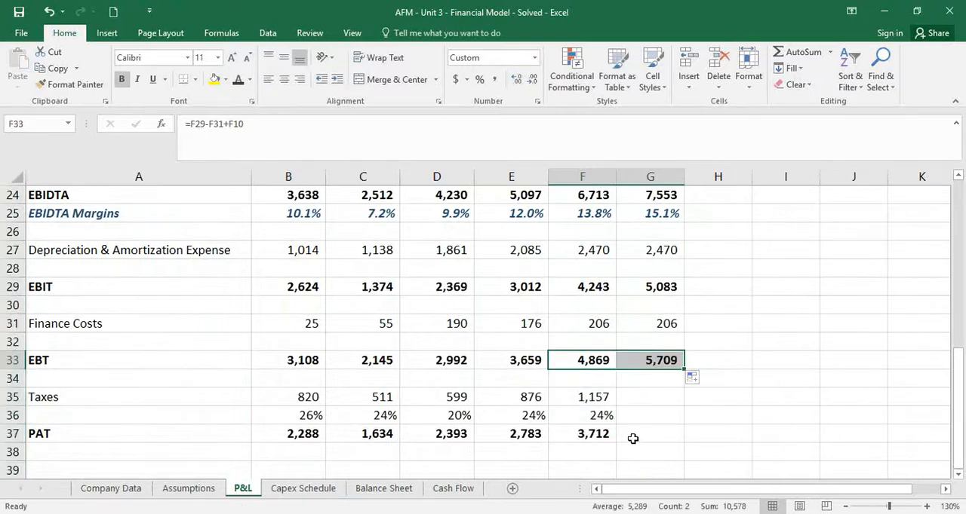
Enter a 24% tax rate for FY16 in G36 and highlight the cell in yellow
left_click(642, 423)
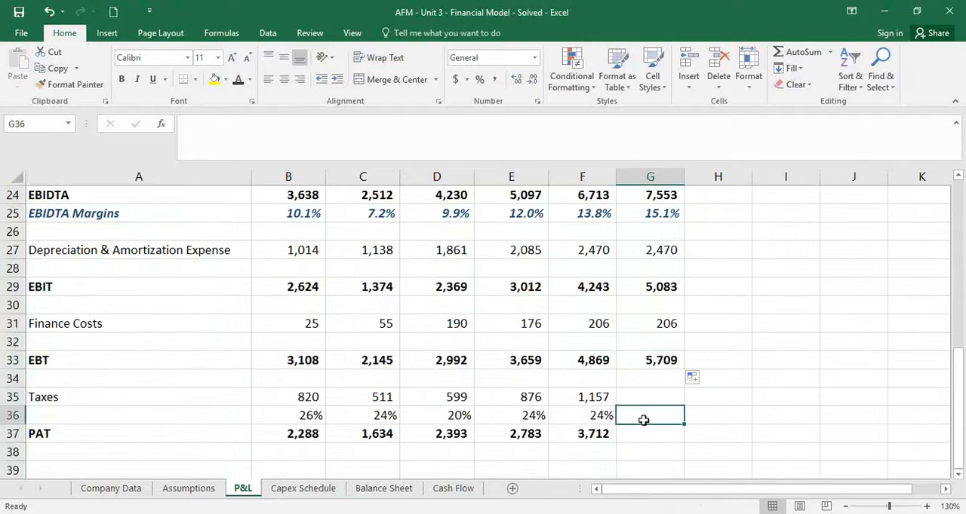
type("24")
left_click(642, 421)
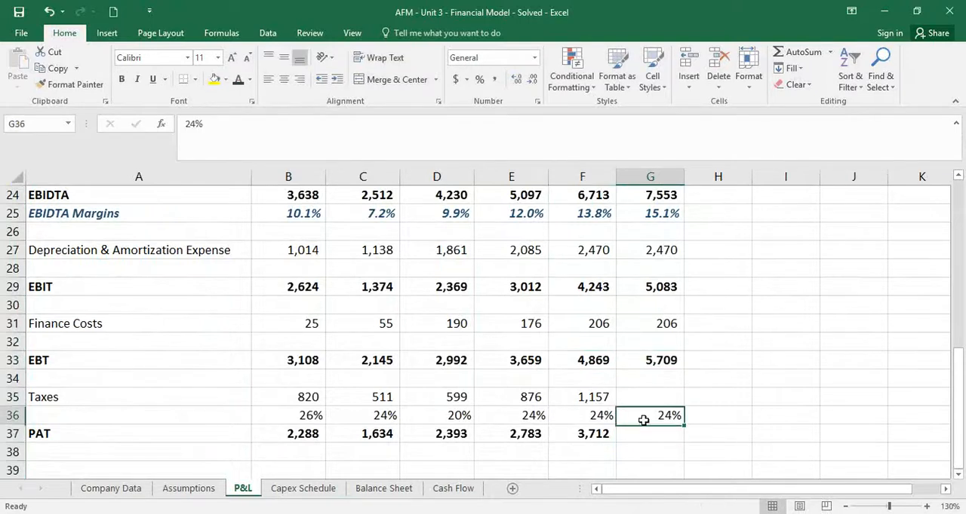
left_click(214, 79)
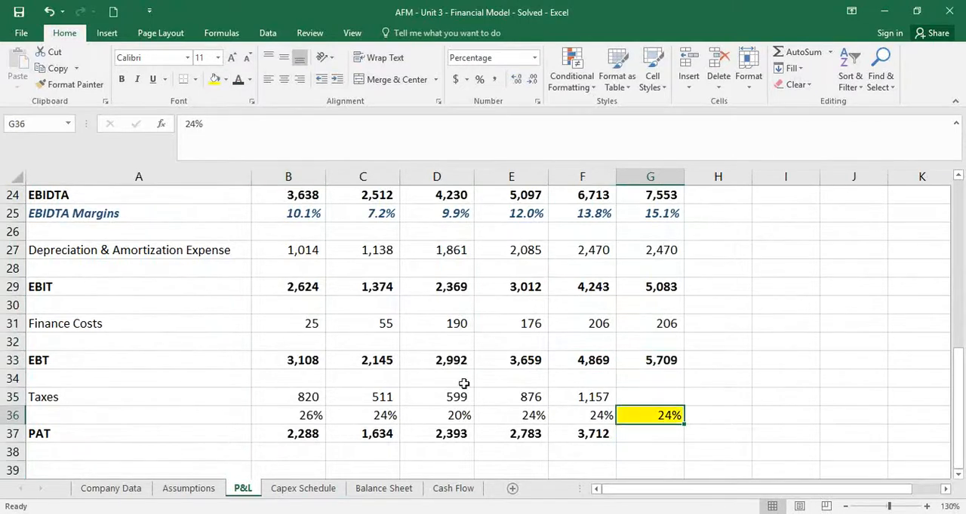
Calculate FY16 taxes in G35 as the tax rate times EBT with =G36*G33
left_click(579, 395)
left_click(645, 399)
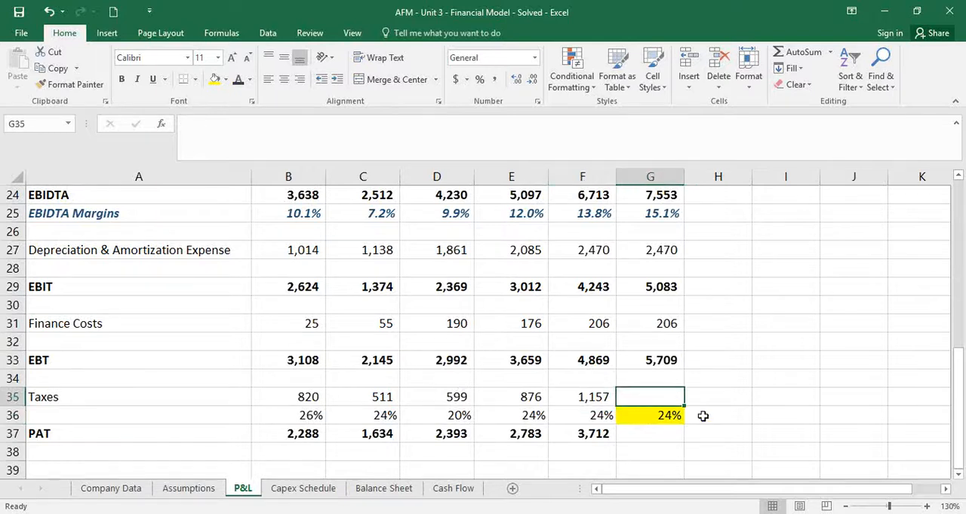
type("=")
key("Down")
type("*")
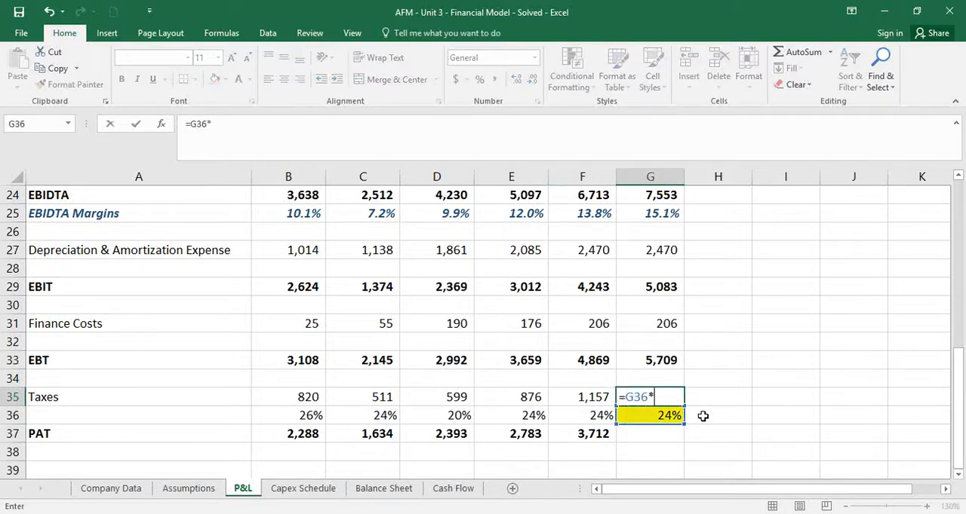
key("Up")
key("Up")
key("Return")
key("Down")
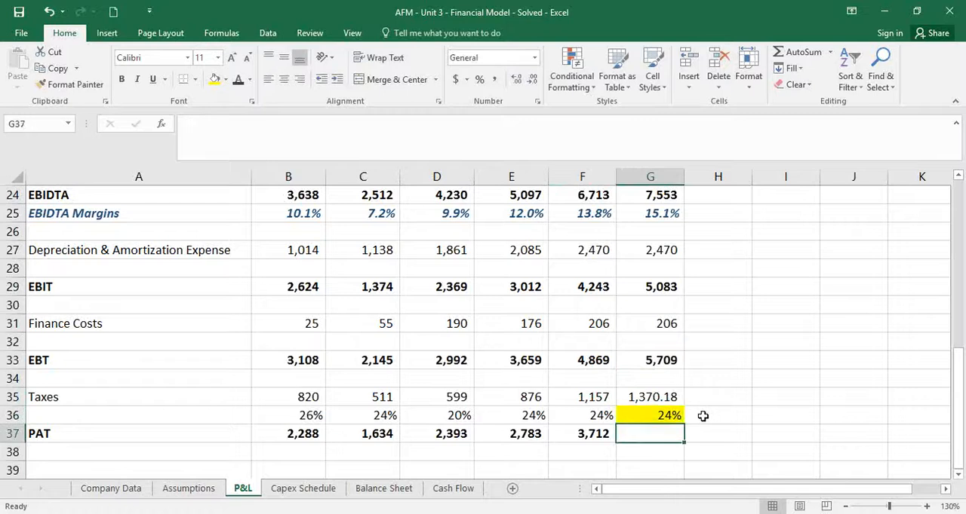
Extend the PAT formula from F37 to FY16 in G37
key("Left")
left_click_drag(617, 442, 653, 437)
left_click(653, 435)
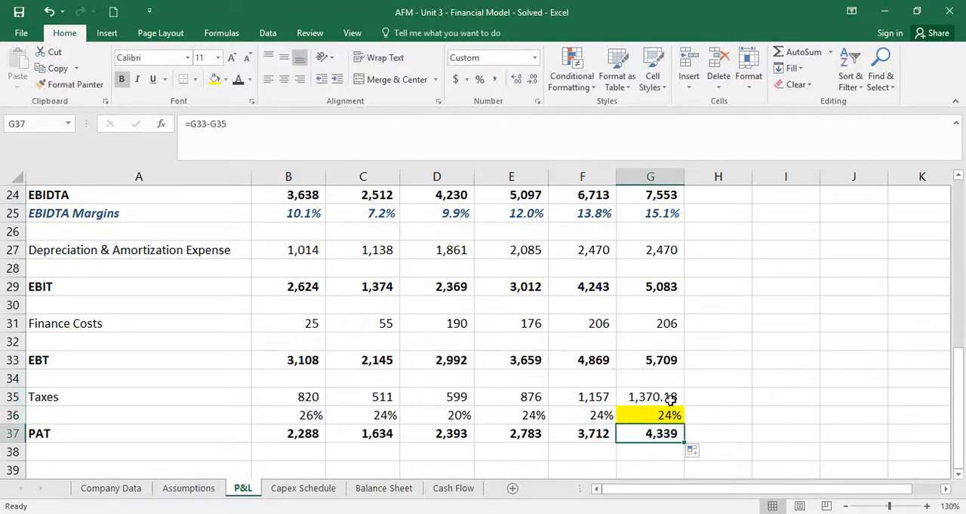
Format the FY16 taxes in G35 to show no decimal places
left_click(668, 400)
left_click(532, 79)
left_click(532, 79)
left_click(642, 438)
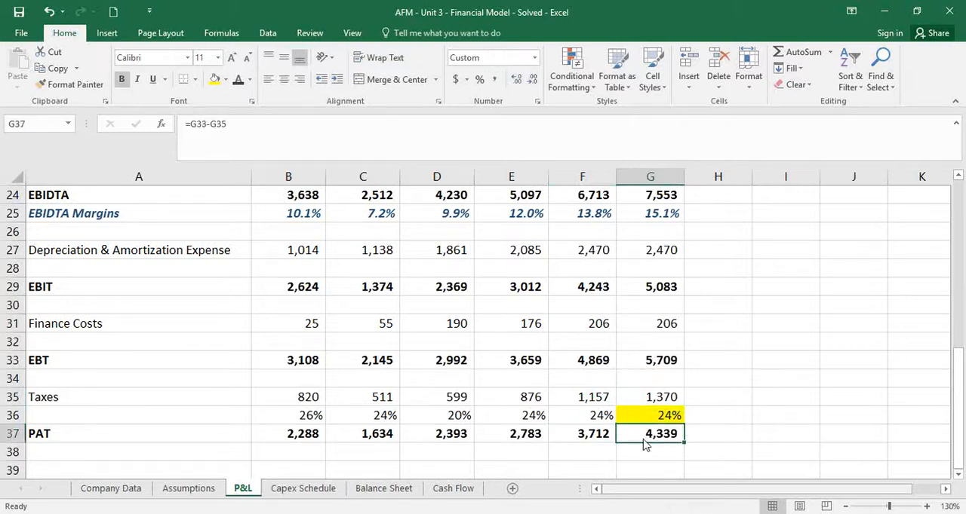
Review the FY16 P&L column and check the formulas behind finance costs in G31 and depreciation in G27
scroll(656, 397, "down", 2)
scroll(649, 400, "up", 9)
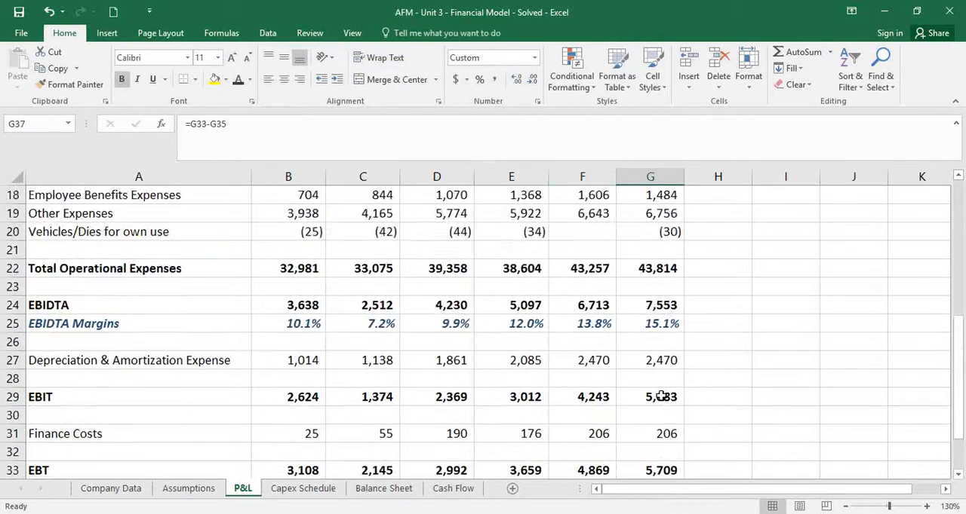
scroll(660, 396, "down", 6)
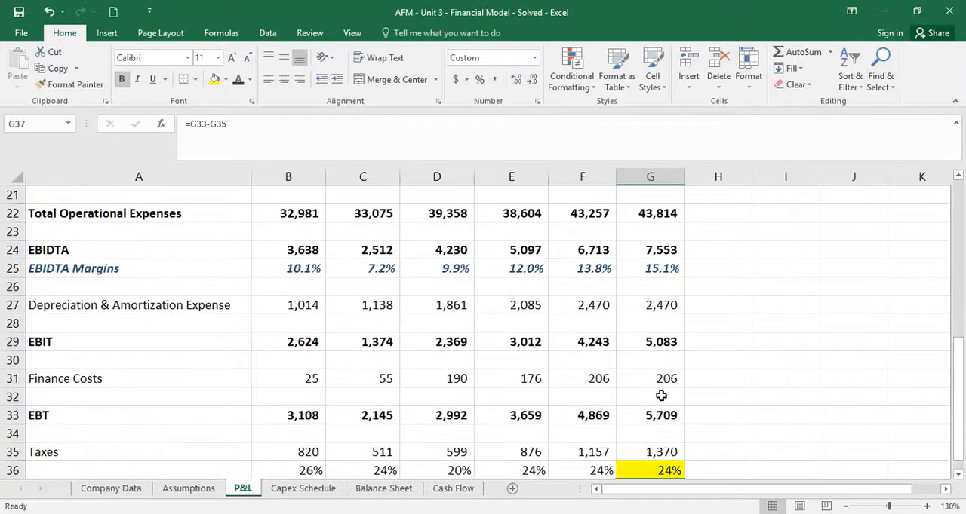
scroll(696, 397, "down", 1)
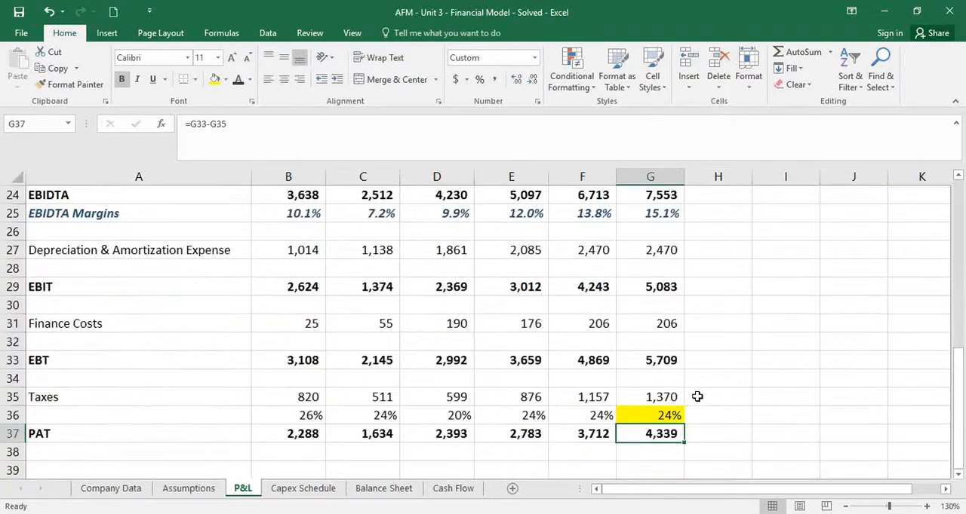
left_click(661, 328)
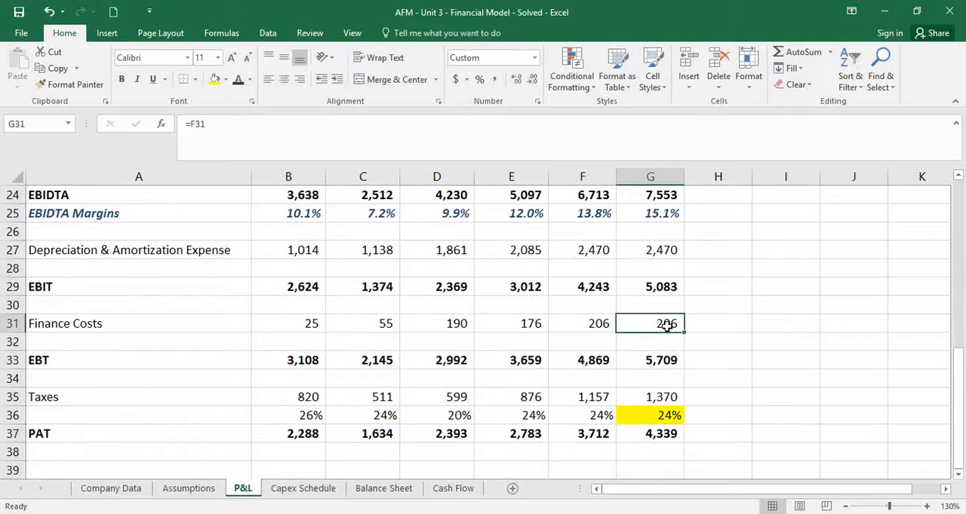
left_click(654, 247)
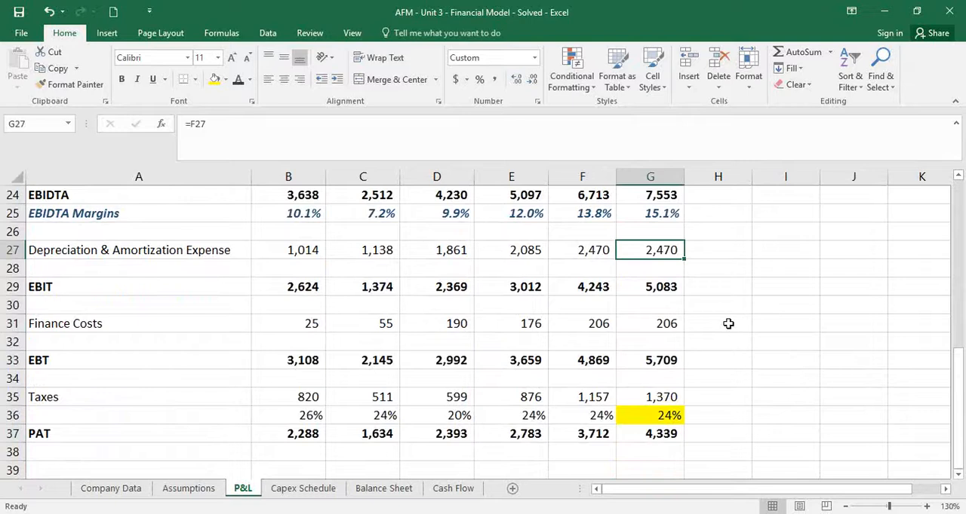
On the Balance Sheet, carry share capital forward to FY16 in G8 with =F8
left_click(394, 490)
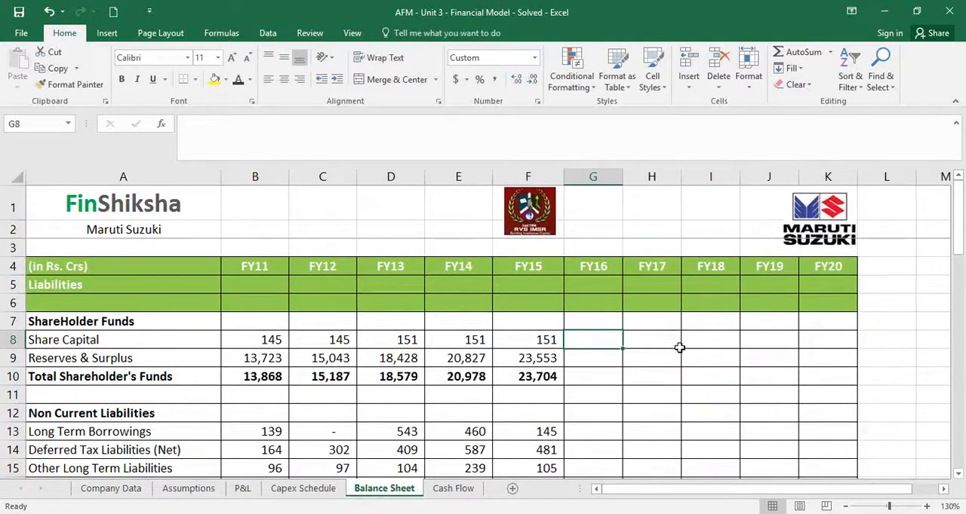
type("=")
key("Left")
key("Return")
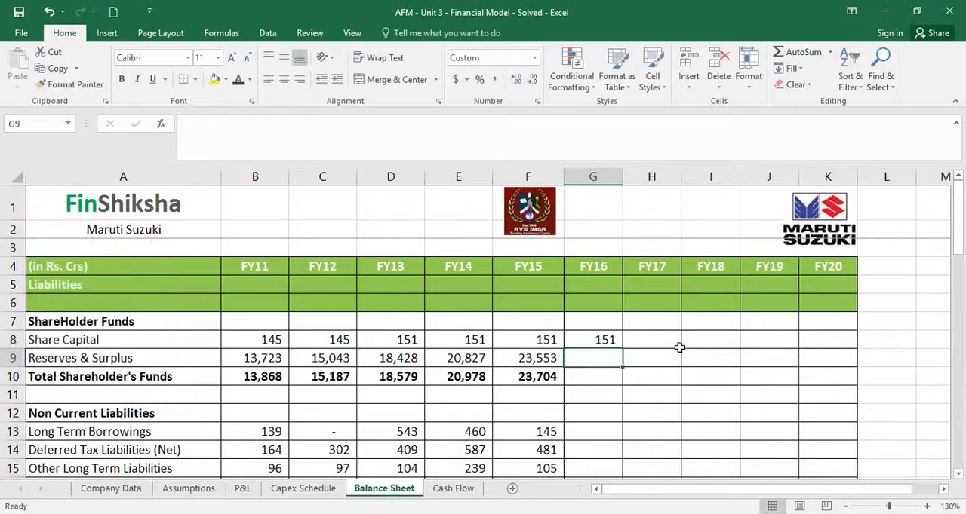
Compute FY16 reserves and surplus in G9 as the prior-year balance plus FY16 PAT with =F9+'P&L'!G37
type("=")
key("Left")
type("+")
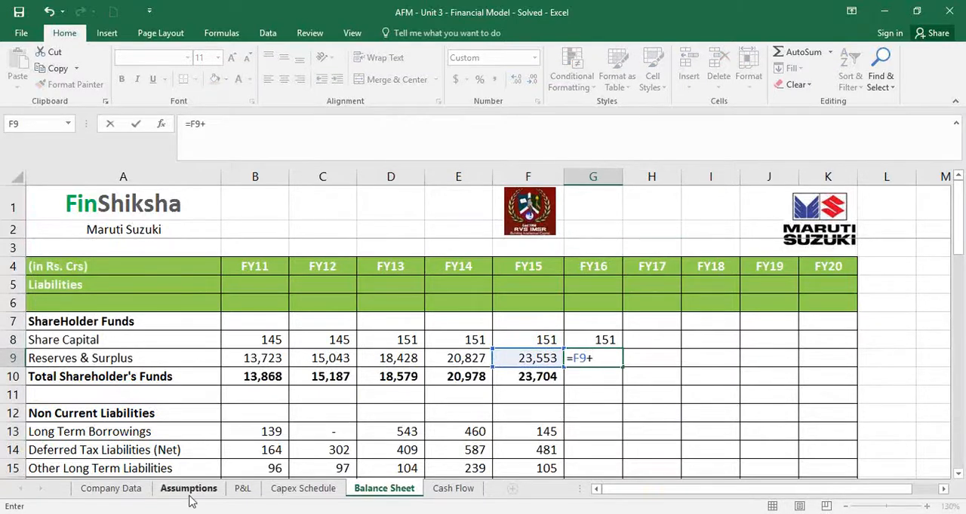
left_click(243, 488)
left_click(658, 436)
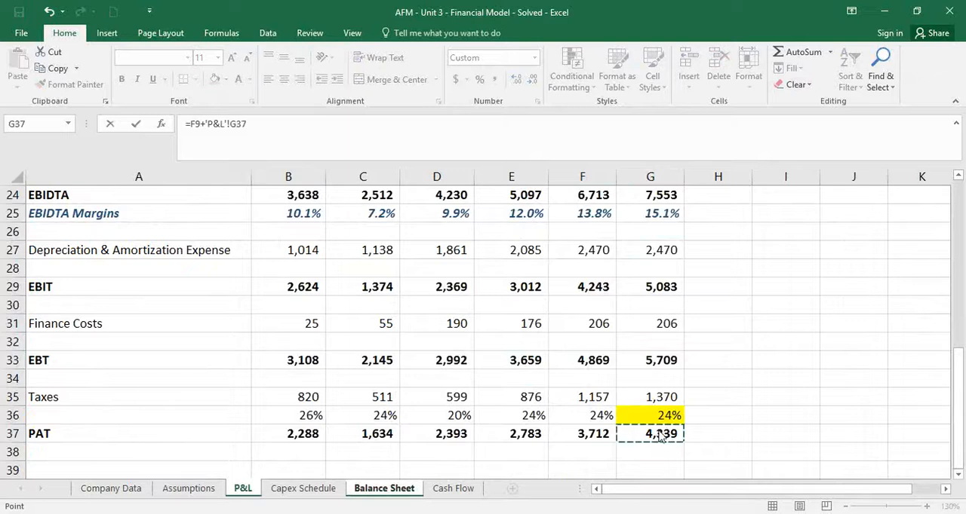
key("Return")
Copy the Total Shareholder's Funds formula from F10 to FY16 in G10
key("Left")
key("ctrl+c")
key("Right")
key("ctrl+v")
key("Escape")
Examine the Capex and Debt (assuming 1:2 Debt/Equity) rows on the Capex Schedule as the basis for FY16 long term borrowings
key("Down")
key("Down")
key("Down")
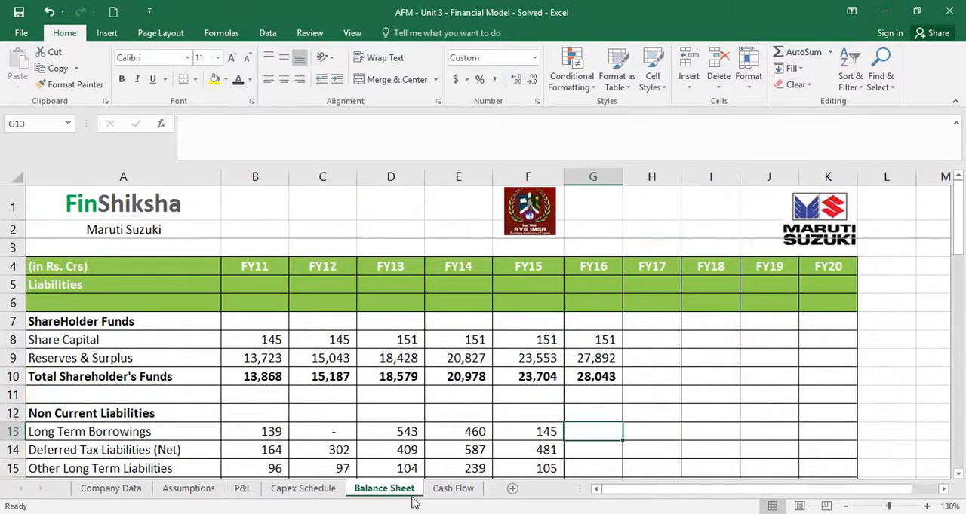
left_click(323, 488)
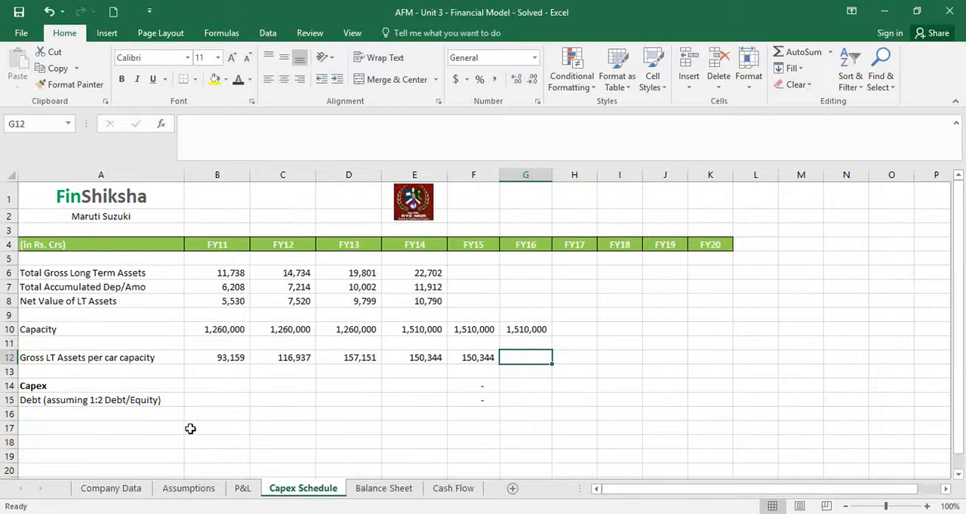
left_click(153, 429)
key("Up")
key("Up")
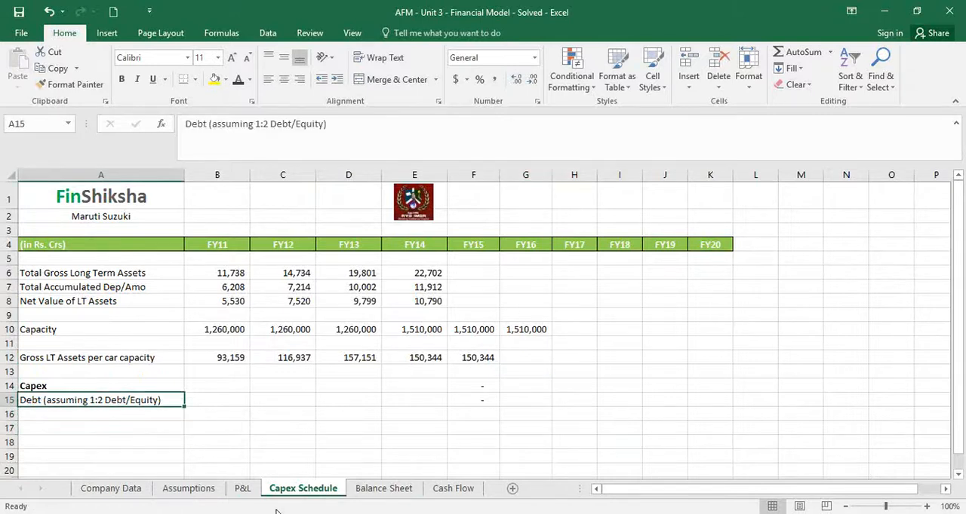
key("Right")
key("Right")
key("Right")
key("Right")
key("Right")
key("Down")
key("Left")
key("Left")
key("Left")
key("Left")
key("Left")
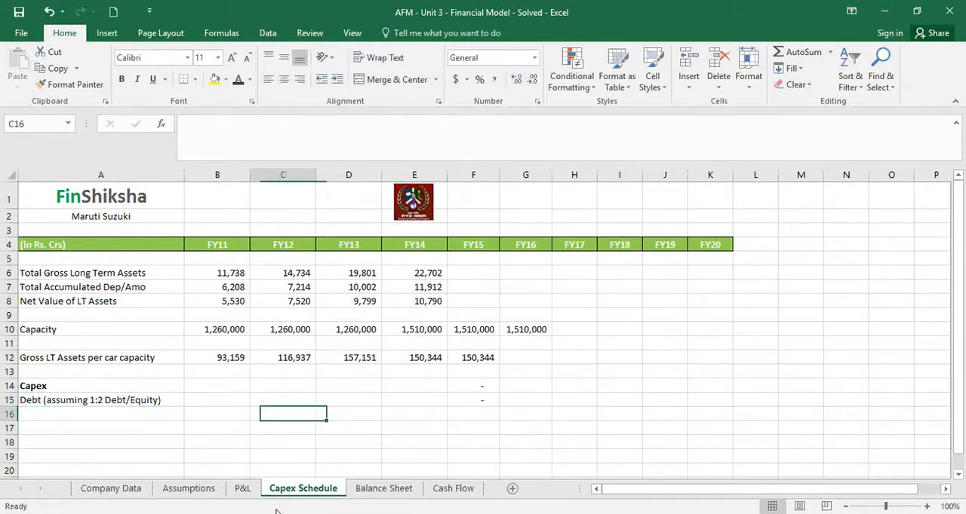
key("Up")
key("Up")
key("Right")
key("Right")
key("Right")
key("Right")
key("Right")
key("Down")
key("Down")
key("Up")
key("Up")
key("Down")
key("Down")
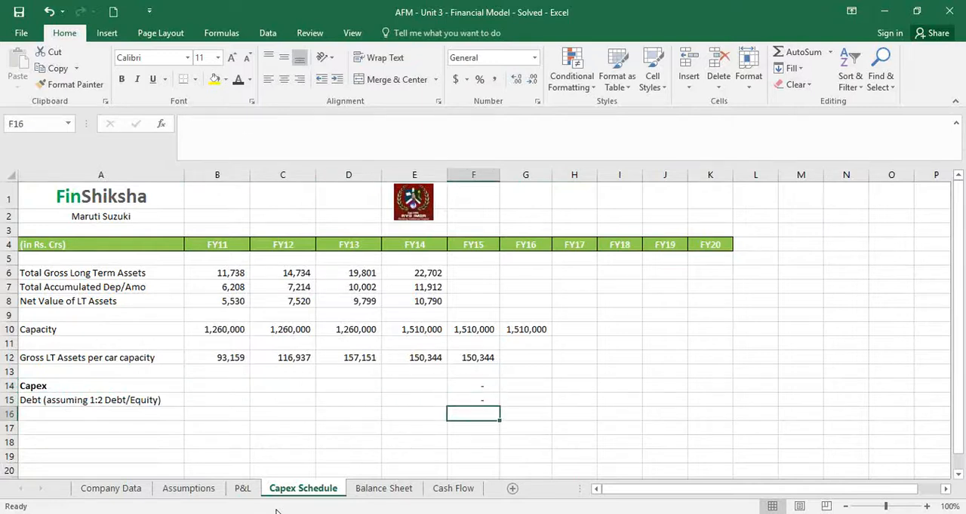
On the Balance Sheet, compute FY16 Long Term Borrowings in G13 as prior-year borrowings plus scheduled debt with =F13+'Capex Schedule'!F15
key("Up")
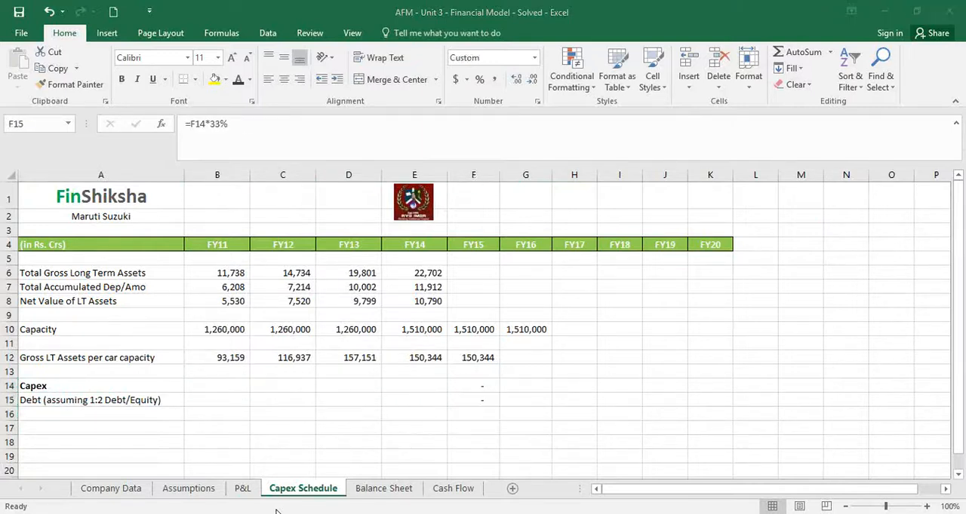
left_click(360, 492)
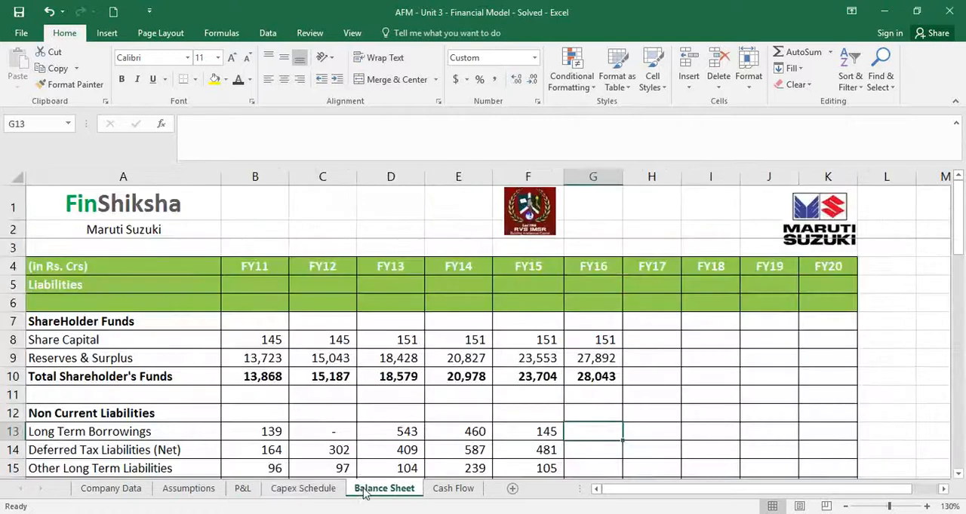
type("=")
key("Left")
type("+")
left_click(317, 491)
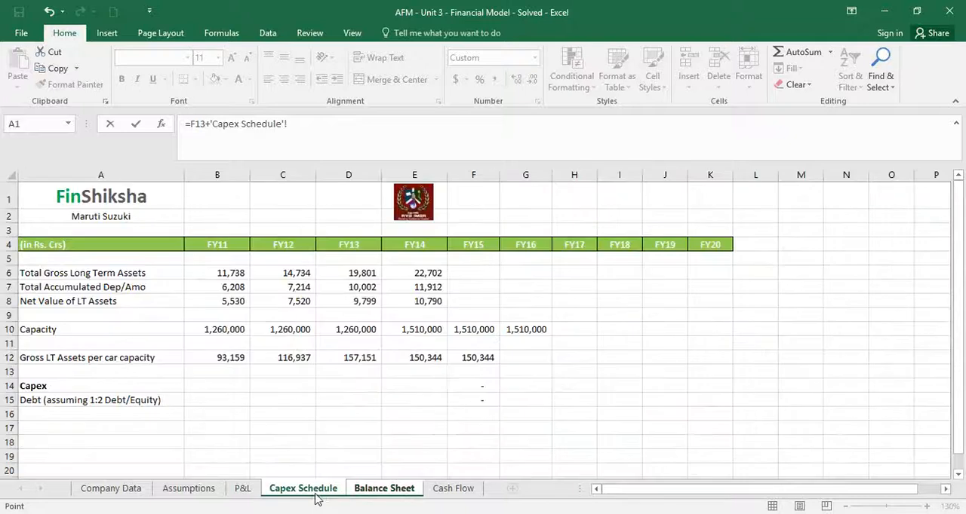
left_click(468, 399)
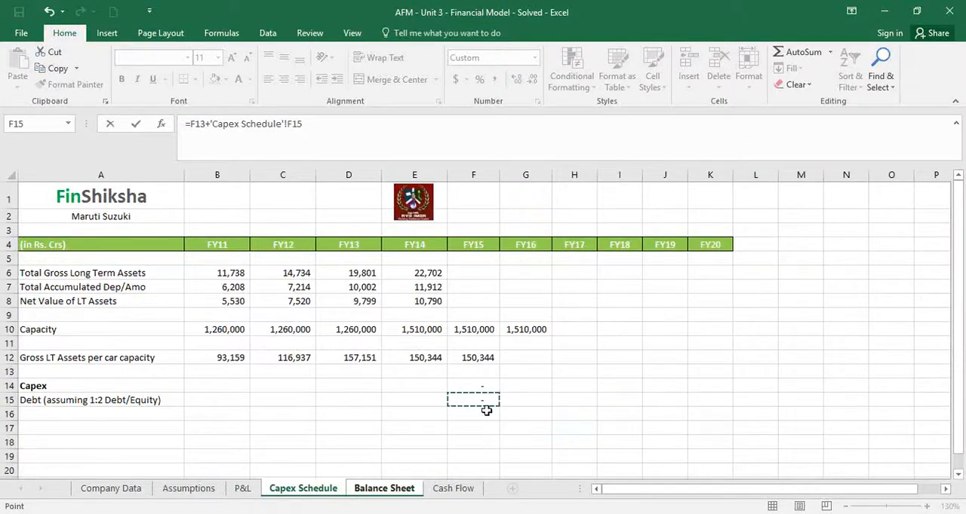
key("Return")
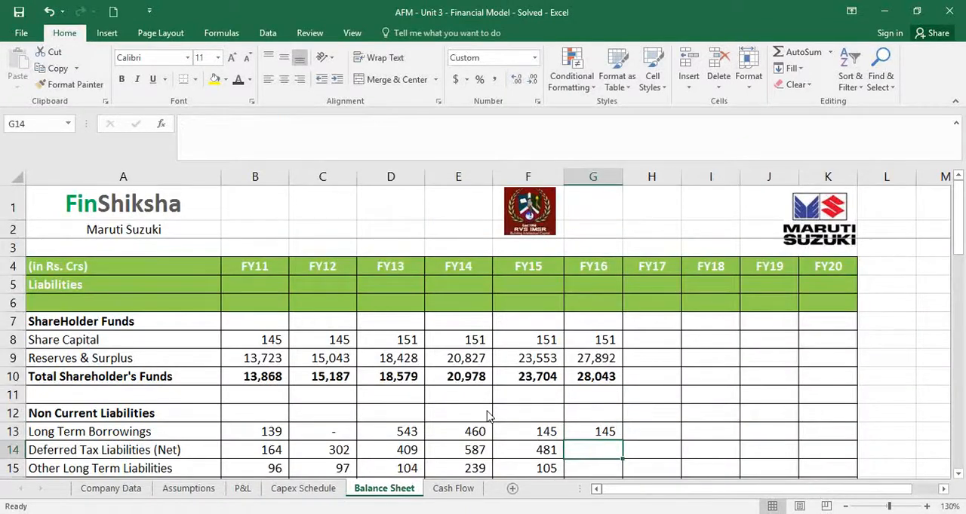
Carry Deferred Tax Liabilities, Other Long Term Liabilities and Long Term Provisions forward to FY16 in G14:G16 by referencing the FY15 values
type("=")
key("Left")
key("Return")
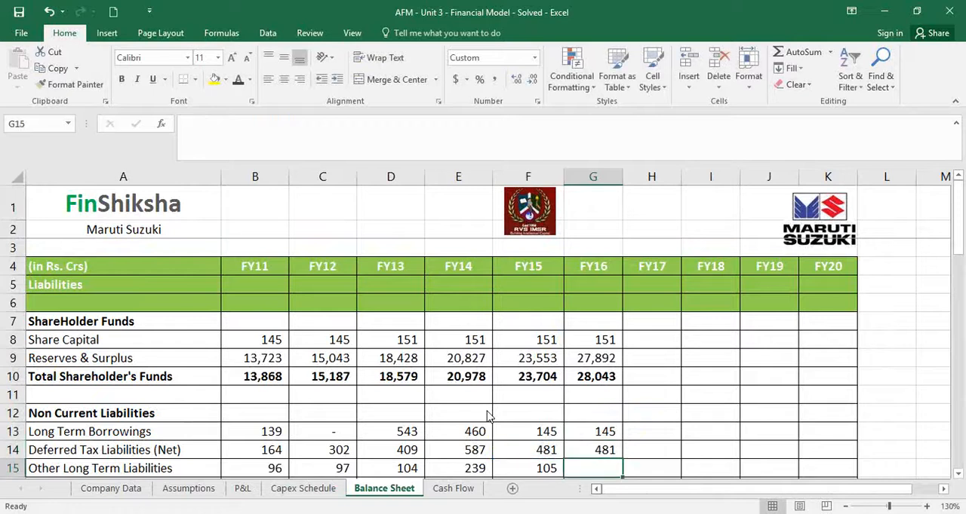
key("Down")
key("Down")
key("Up")
key("Up")
type("=")
key("Left")
key("Return")
type("=")
key("Left")
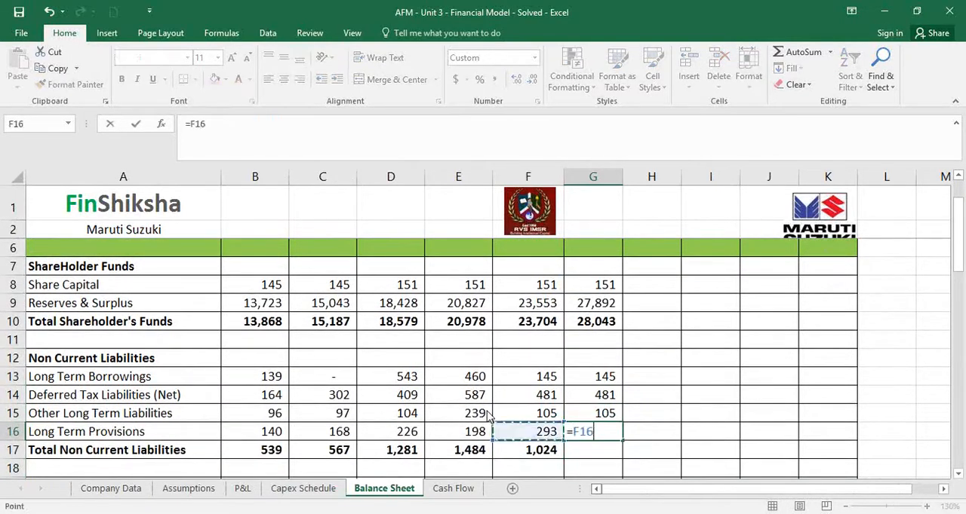
key("Return")
Copy the Total Non Current Liabilities formula from F17 to FY16 in G17
key("Left")
key("ctrl+c")
key("Right")
key("ctrl+v")
key("Down")
key("Down")
key("Down")
key("Down")
key("Down")
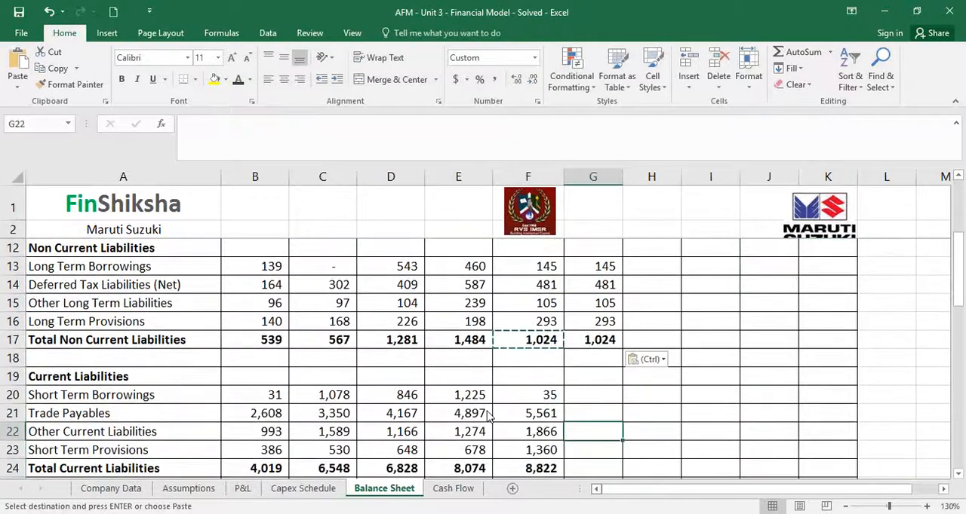
On the Assumptions sheet, compute FY16 Short Term Borrowings in H39 as its percentage of sales times revenue with =H51*H$14
left_click(197, 489)
scroll(533, 450, "down", 2)
scroll(533, 451, "down", 7)
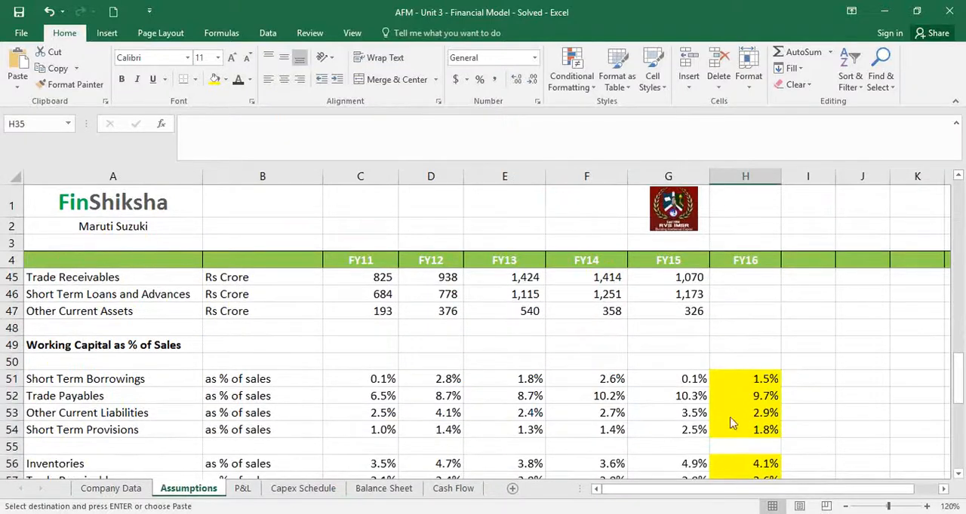
left_click(909, 31)
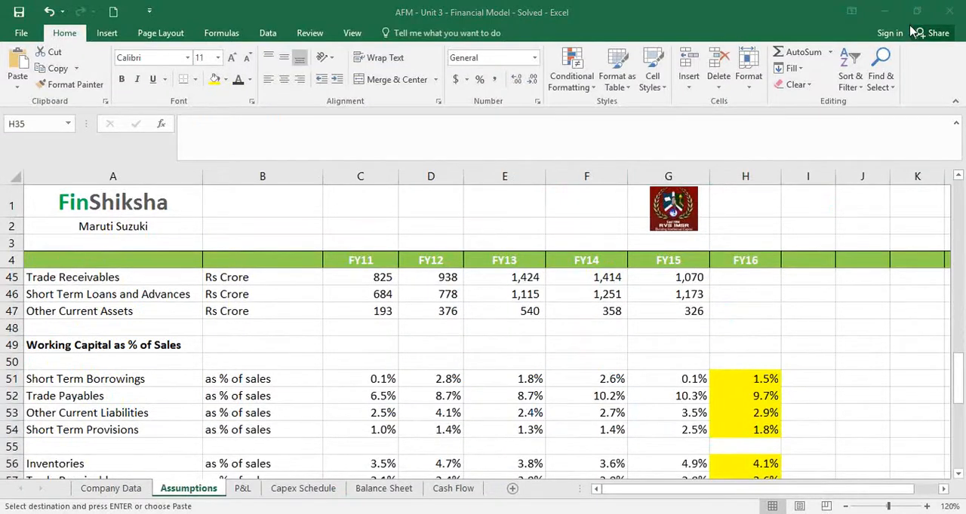
scroll(779, 399, "up", 3)
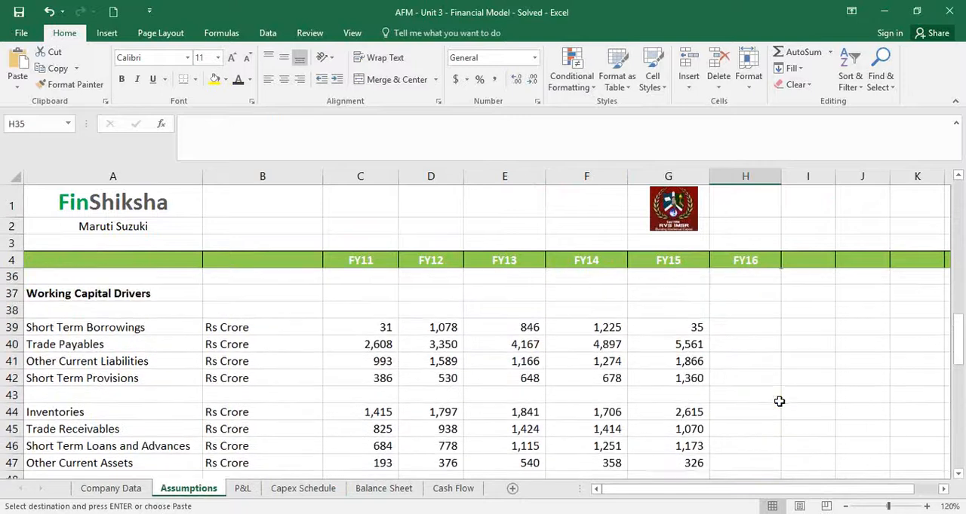
left_click(750, 320)
type("=")
key("Down")
key("Down")
key("Down")
key("Down")
key("Down")
key("Down")
key("Down")
key("Down")
key("Down")
key("Down")
key("Down")
key("Down")
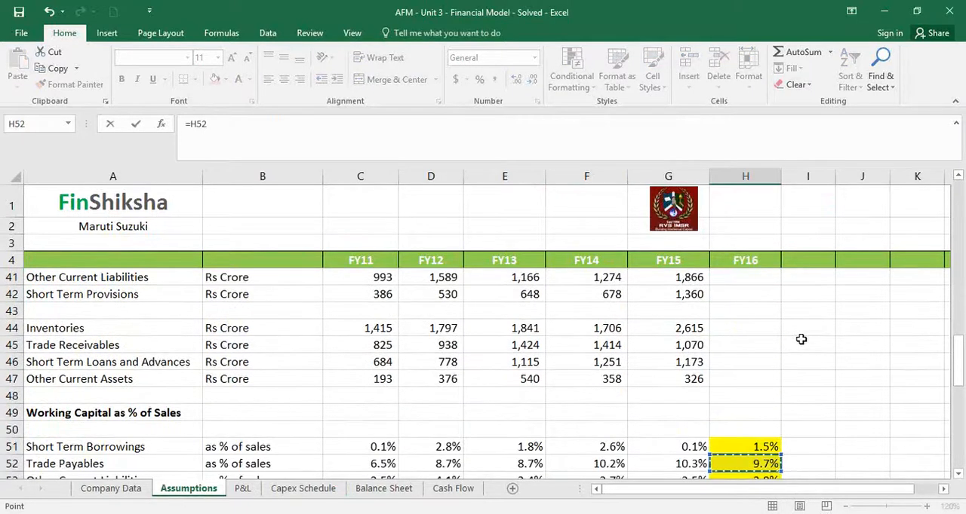
type("*")
key("Up")
key("Up")
key("Up")
key("Up")
key("Up")
key("Up")
key("Up")
key("Up")
key("Up")
key("Up")
key("Up")
key("Up")
key("Up")
key("Up")
key("Up")
key("Up")
key("Up")
key("Up")
key("Up")
key("Up")
key("Up")
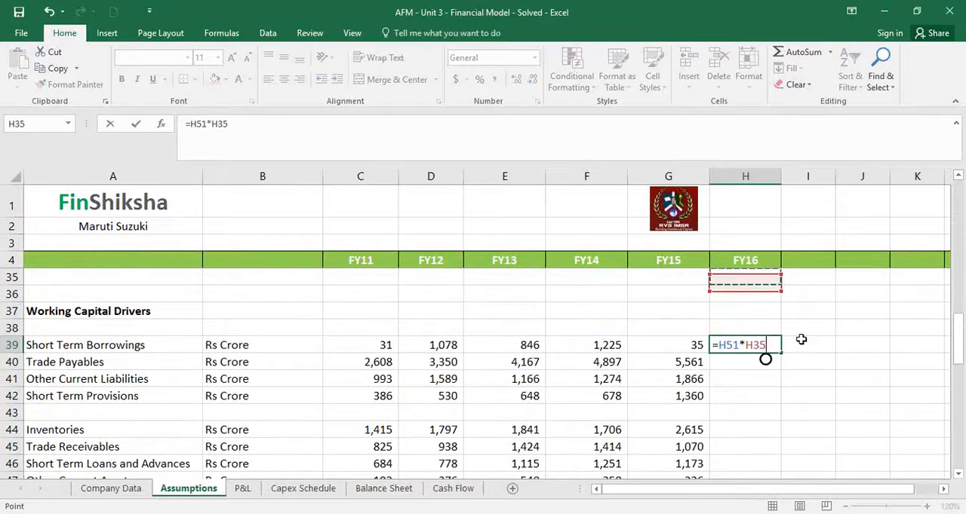
key("Up")
key("Up")
key("Up")
key("Up")
key("Up")
key("Up")
key("Up")
key("Up")
key("Up")
key("Up")
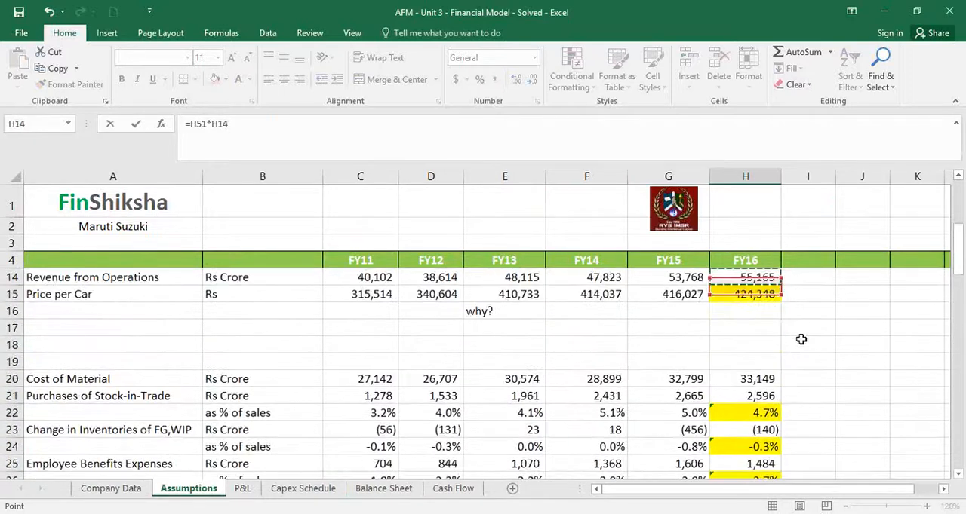
key("Down")
key("Down")
key("Down")
key("Down")
key("Down")
key("Down")
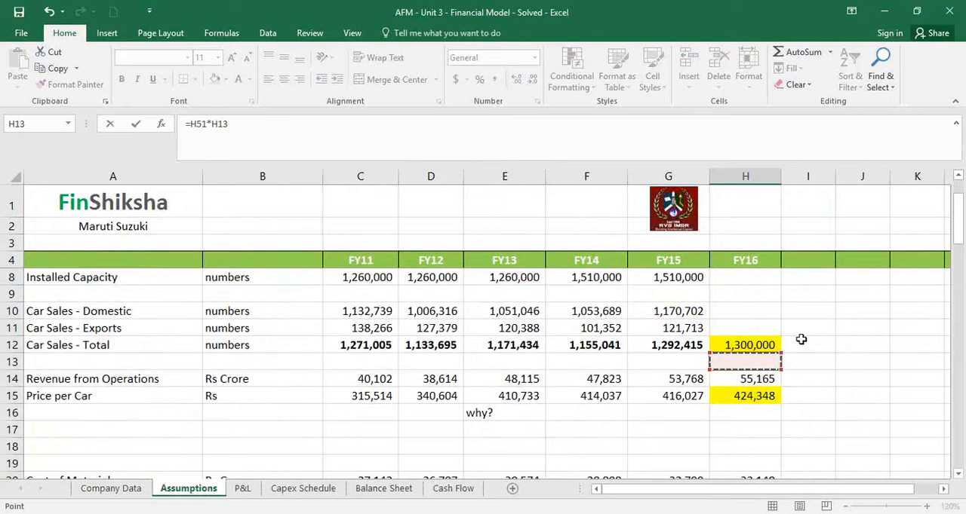
key("F4")
key("F4")
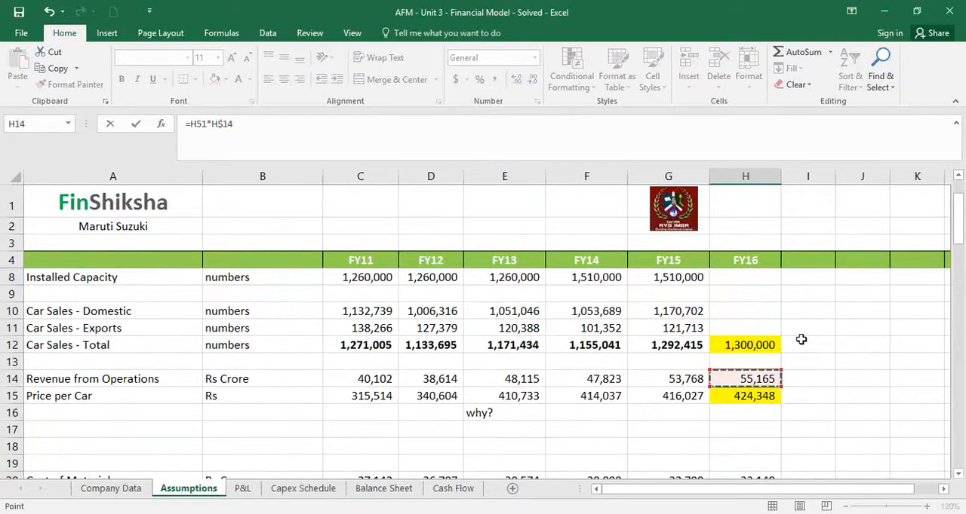
key("ctrl+Return")
Fill the H39 formula down through Other Current Assets in H47 and clear the spacer cell H43
scroll(801, 339, "down", 2)
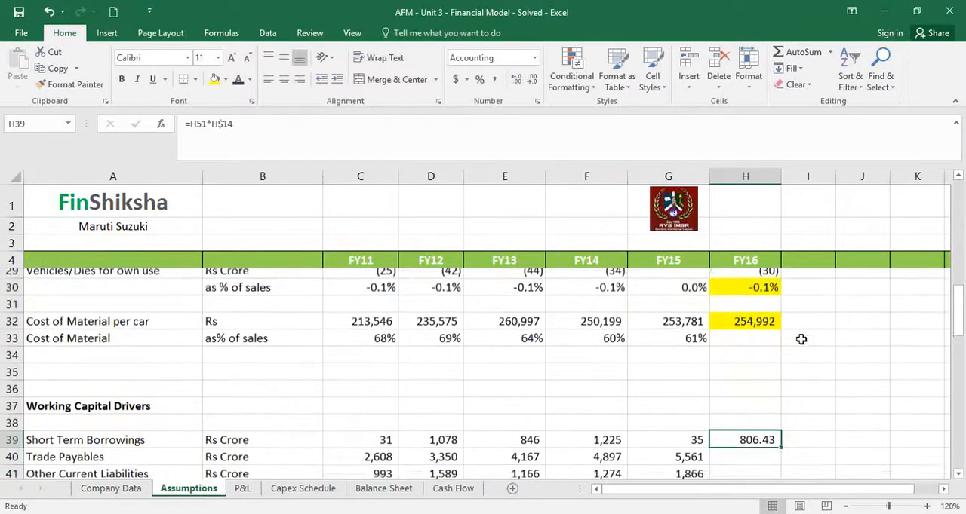
scroll(813, 388, "down", 2)
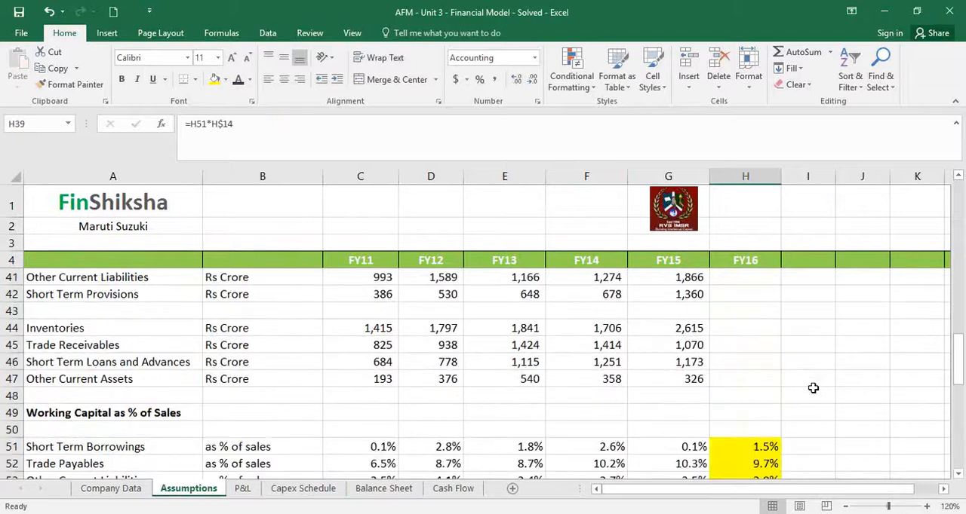
scroll(813, 389, "up", 1)
left_click_drag(780, 308, 767, 439)
left_click(765, 362)
key("Delete")
Format the FY16 working capital drivers in H39:H47 as comma-separated numbers with no decimals
left_click(752, 296)
left_click_drag(752, 298, 754, 430)
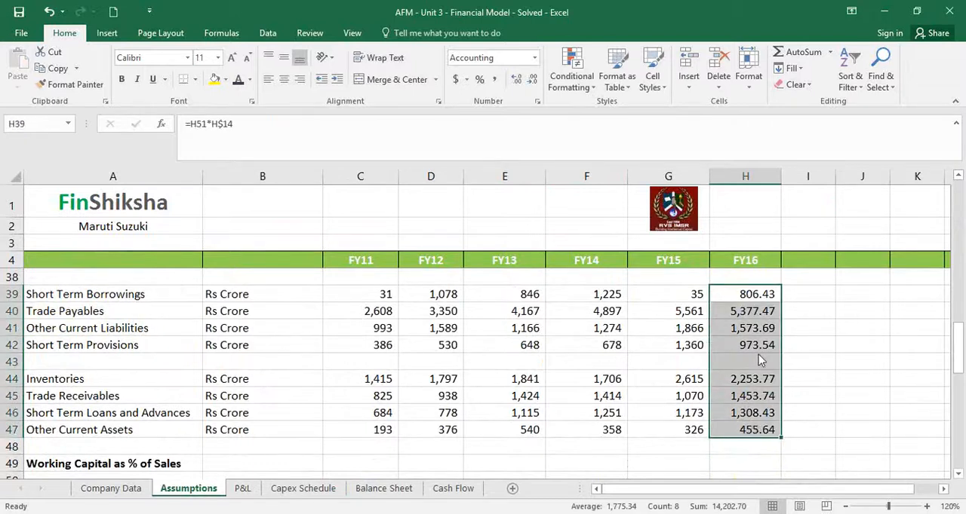
left_click(586, 16)
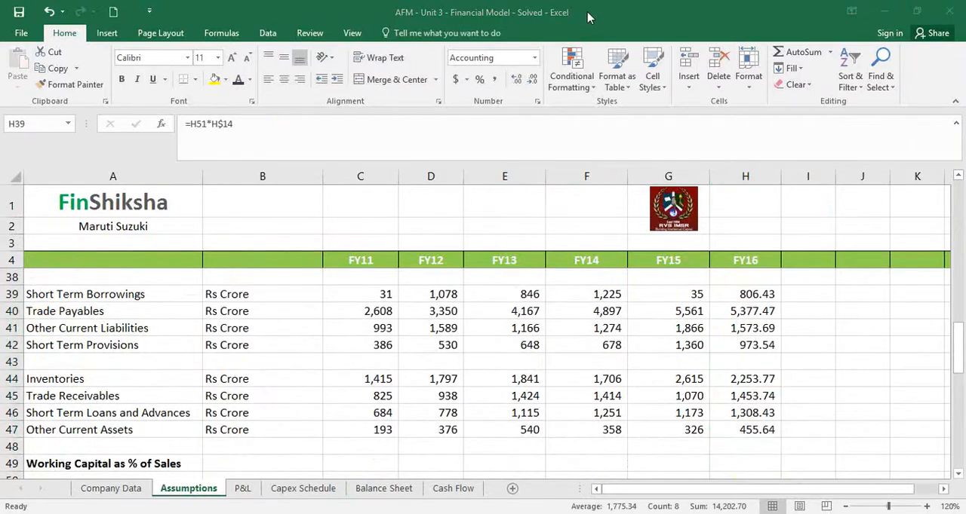
left_click(497, 80)
double_click(531, 80)
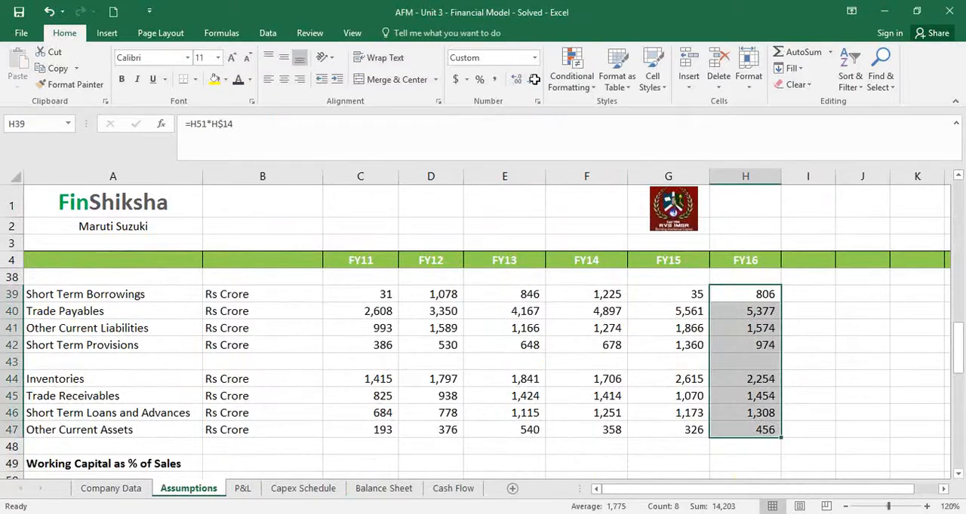
On the Balance Sheet, link FY16 Short Term Borrowings in G20 to =Assumptions!H39 and fill it down through Short Term Provisions in G23
left_click(383, 489)
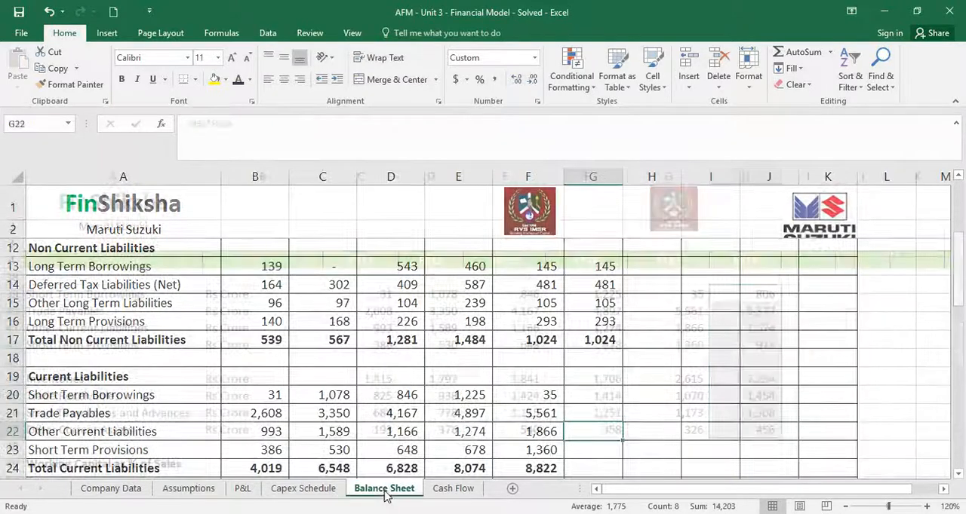
left_click(592, 393)
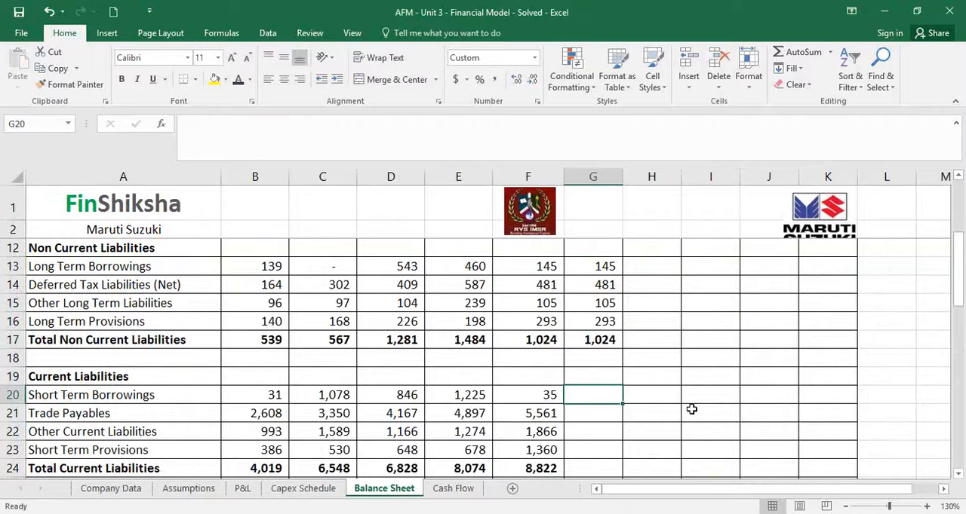
type("=")
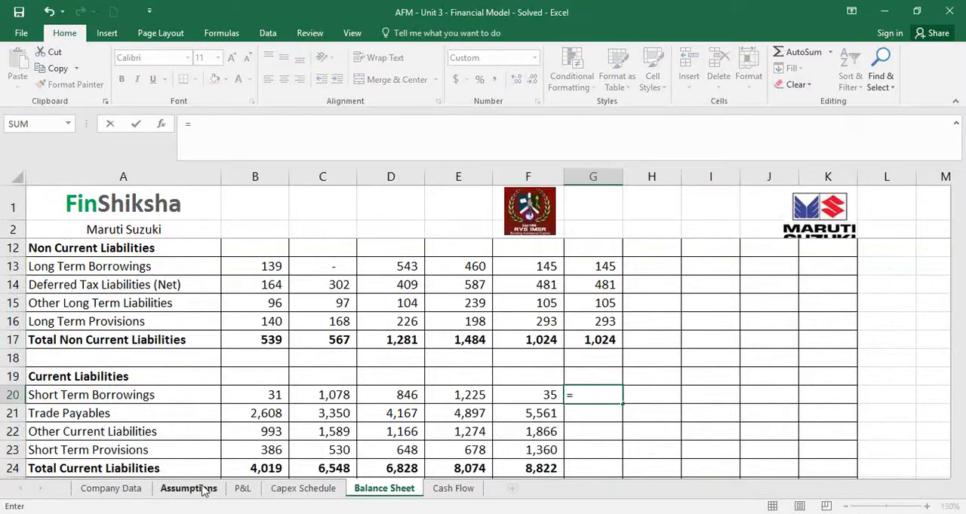
left_click(189, 489)
left_click(731, 295)
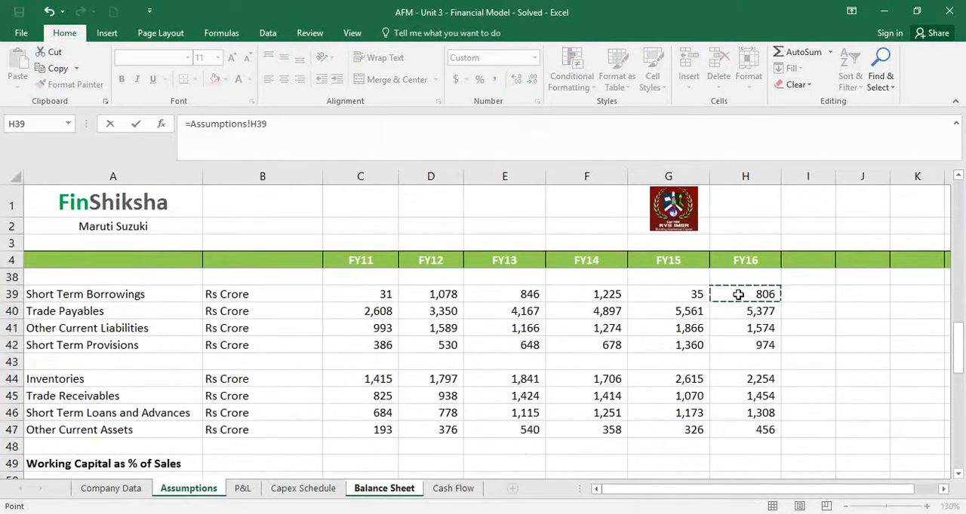
key("Return")
left_click(601, 392)
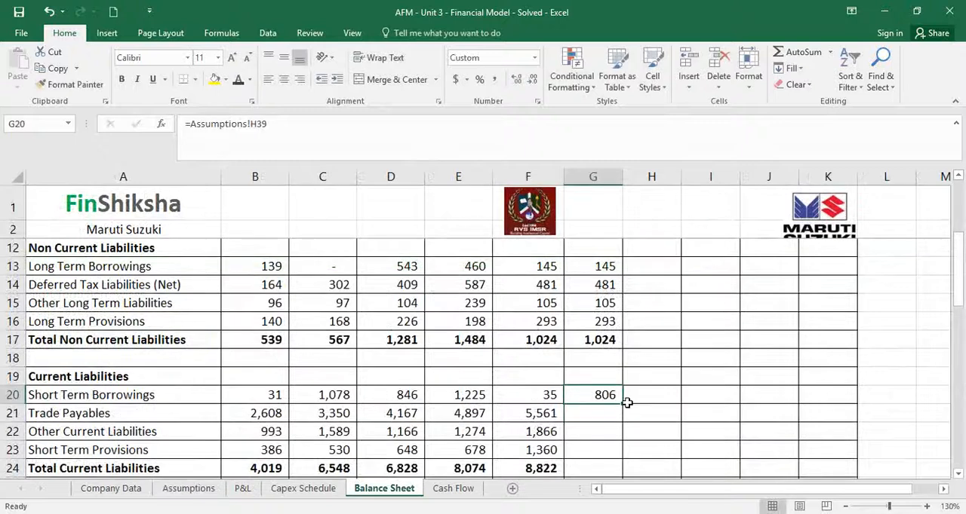
left_click_drag(623, 404, 613, 451)
Extend the Total Current Liabilities formula from F24 to G24 and the Total Liabilities formula from F26 to G26
left_click(555, 469)
scroll(559, 464, "down", 2)
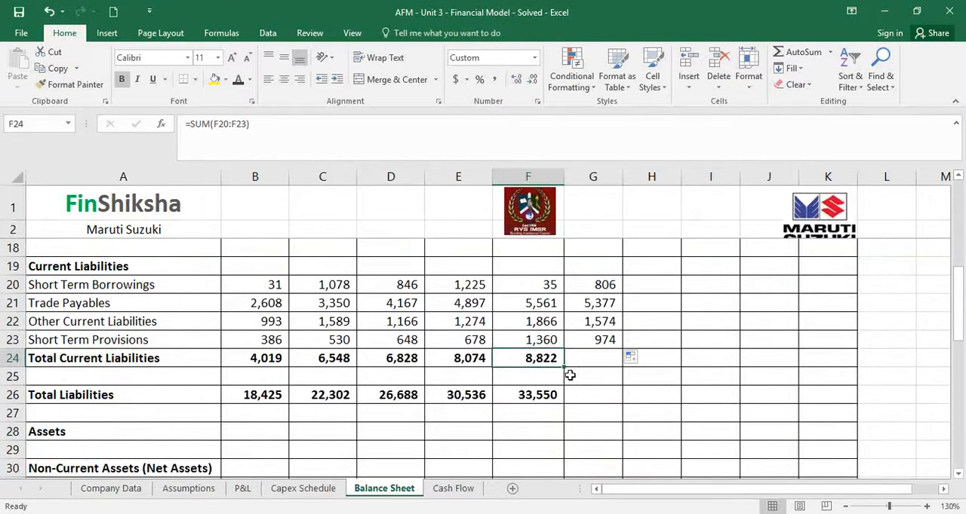
left_click_drag(565, 368, 617, 362)
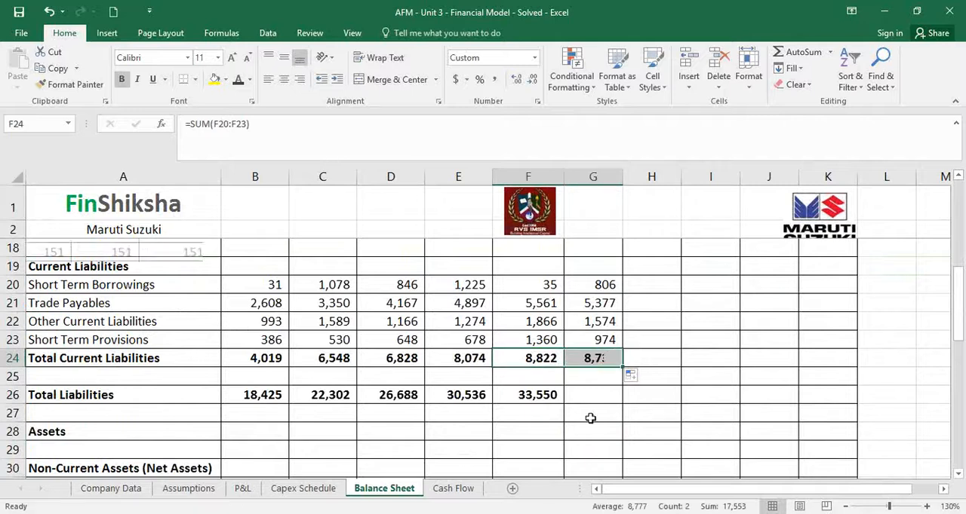
left_click(543, 392)
left_click_drag(567, 409, 610, 409)
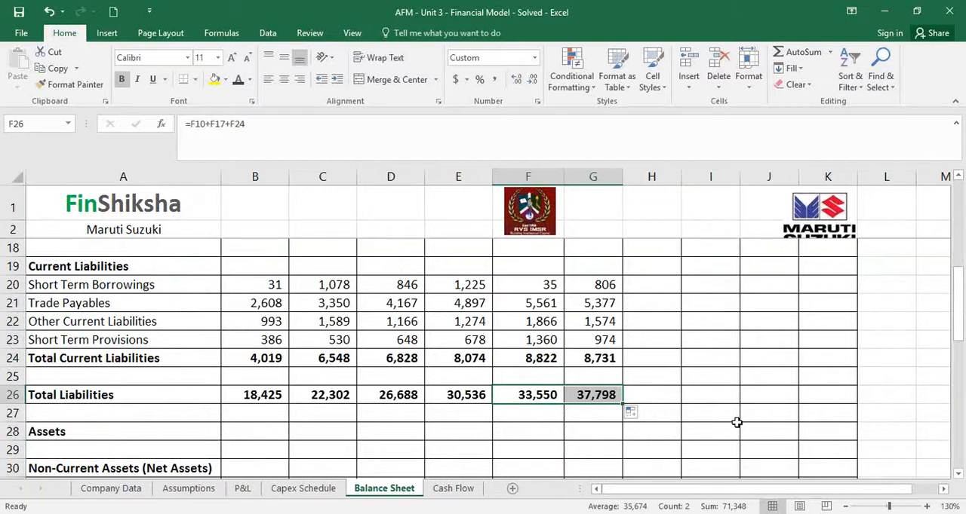
Project FY16 Total Fixed Assets in G34 as =F34-'P&L'!G27+'Capex Schedule'!G14, deducting depreciation and adding capex
scroll(731, 422, "down", 2)
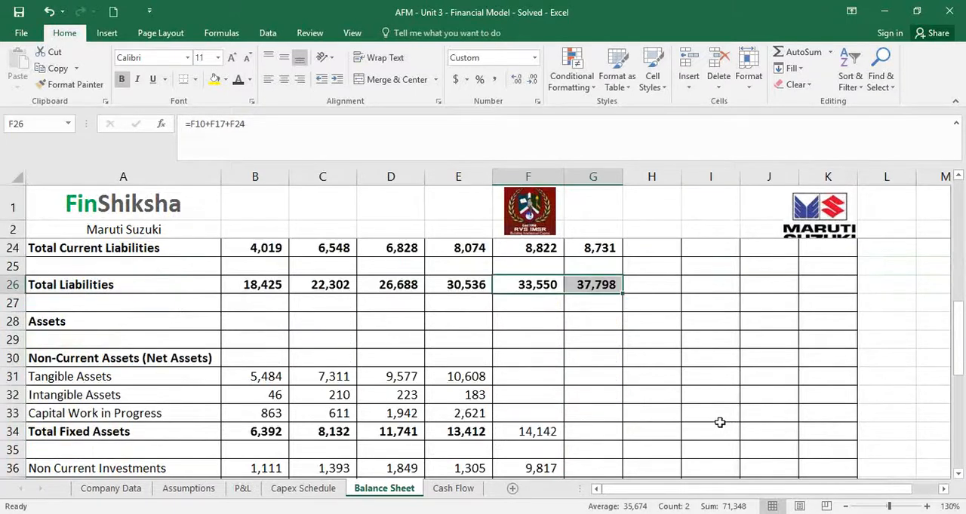
scroll(720, 423, "down", 1)
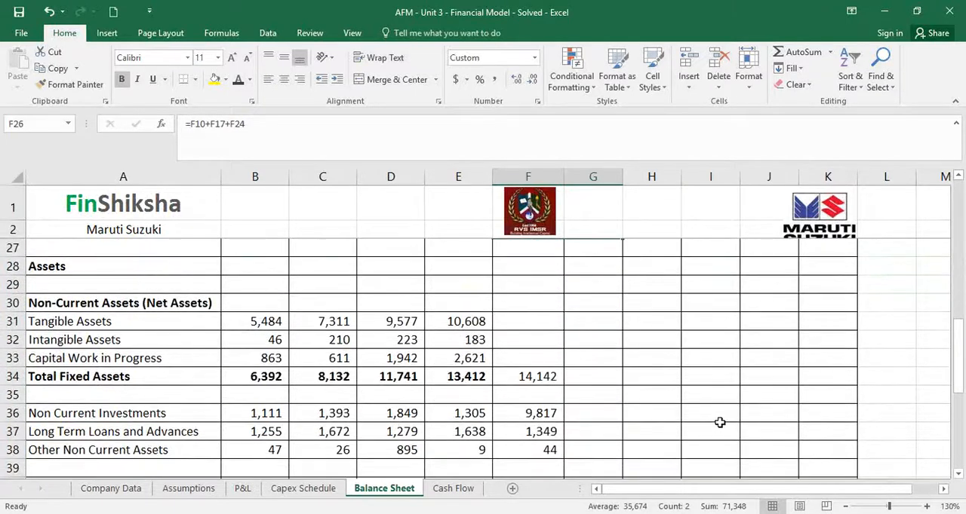
left_click(594, 373)
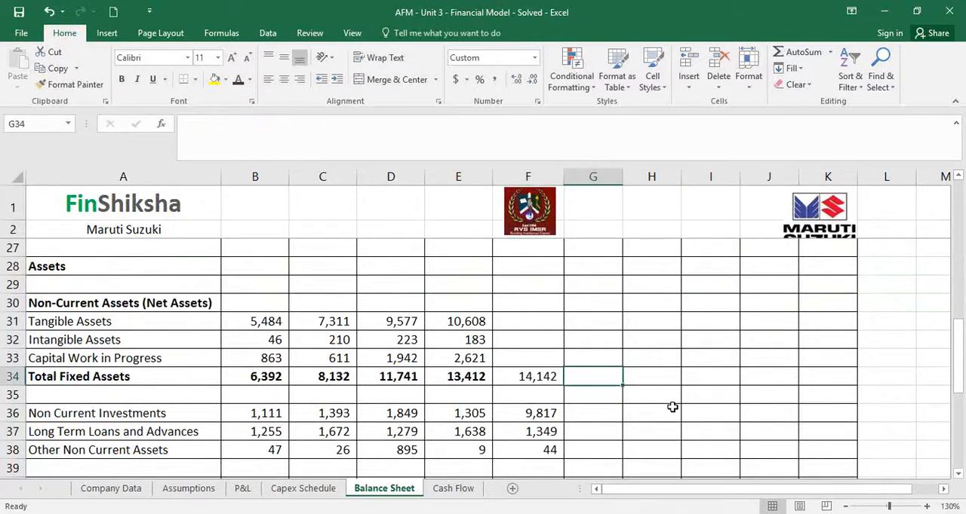
left_click(525, 378)
left_click(176, 301)
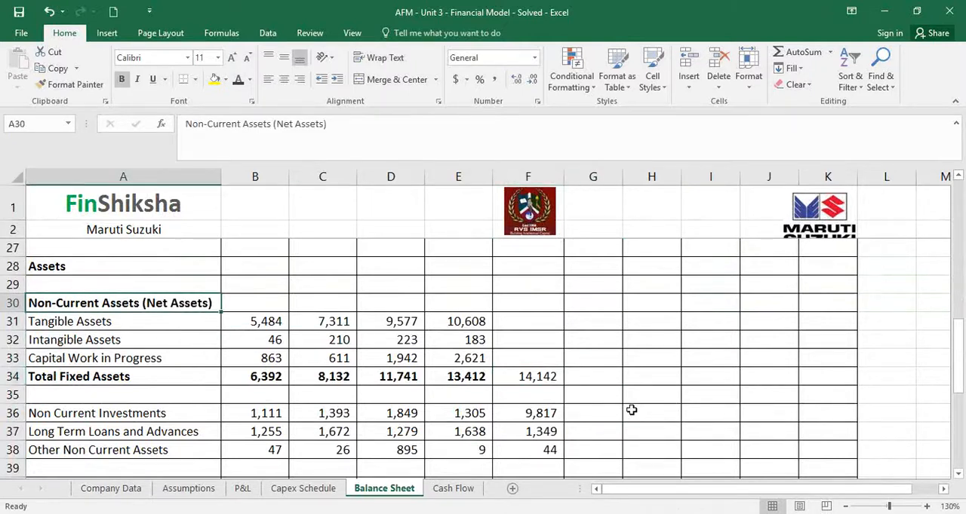
left_click(596, 375)
type("=")
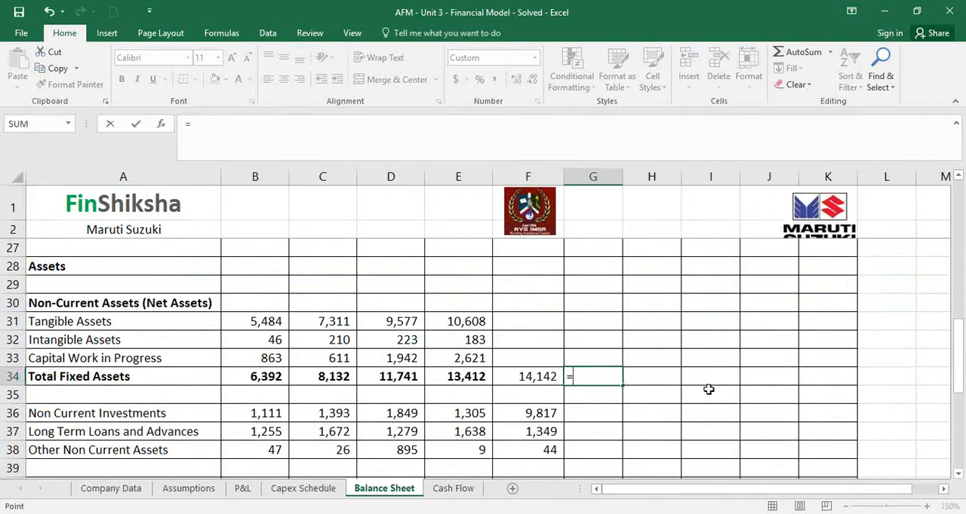
key("Left")
type("-")
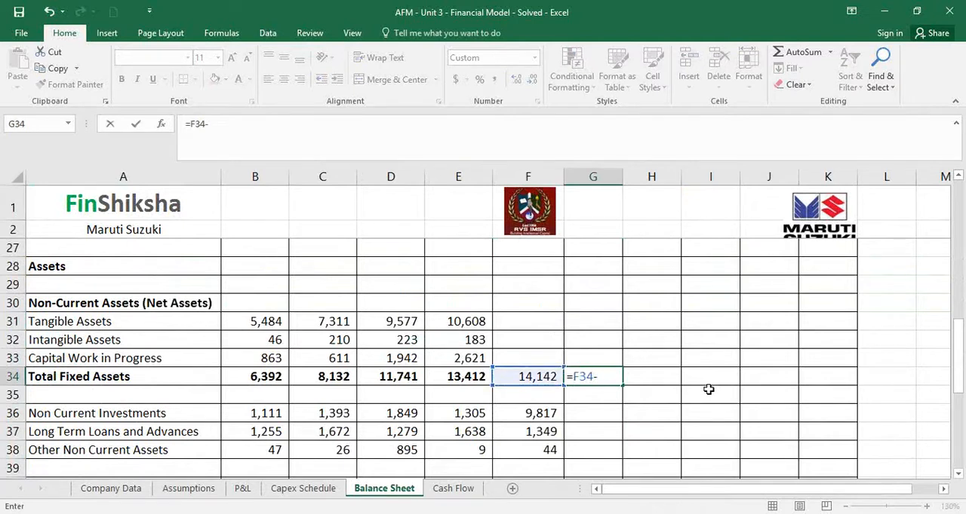
left_click(242, 489)
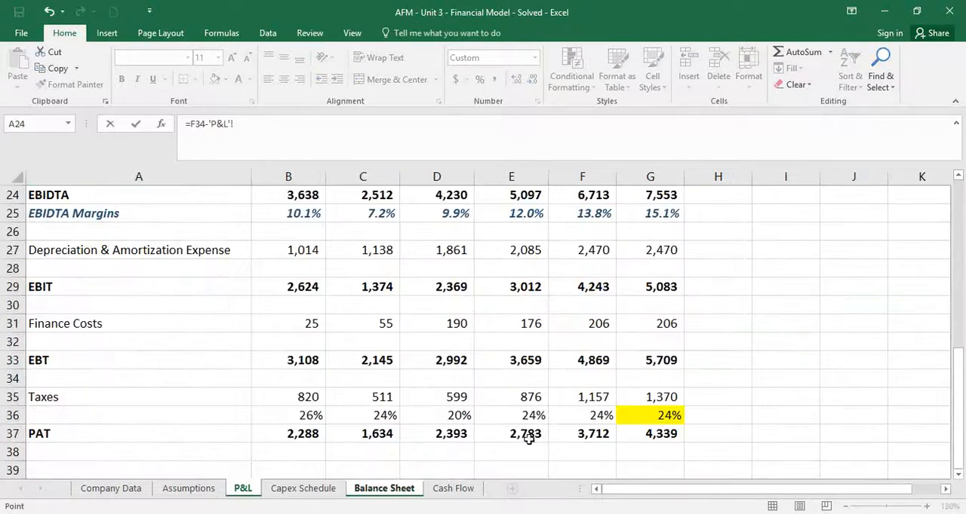
left_click(625, 254)
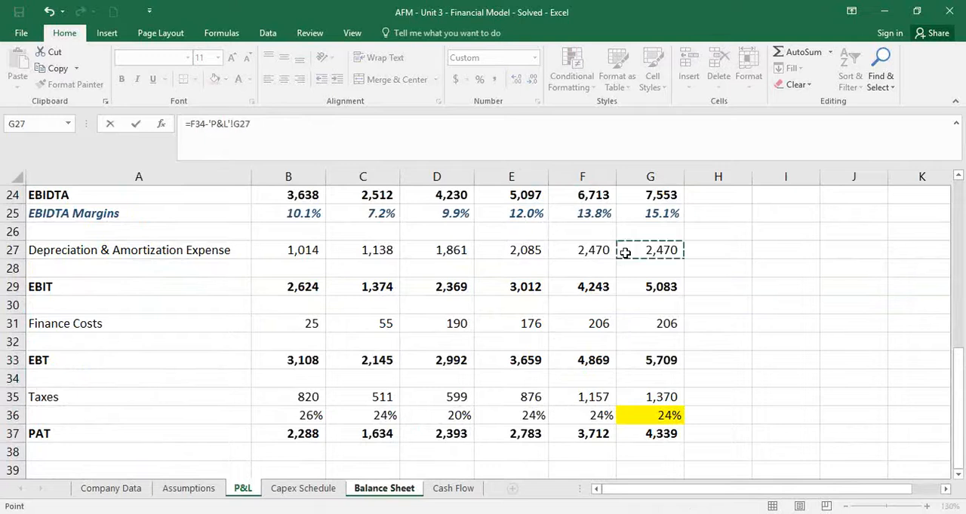
type("+")
scroll(684, 267, "up", 1)
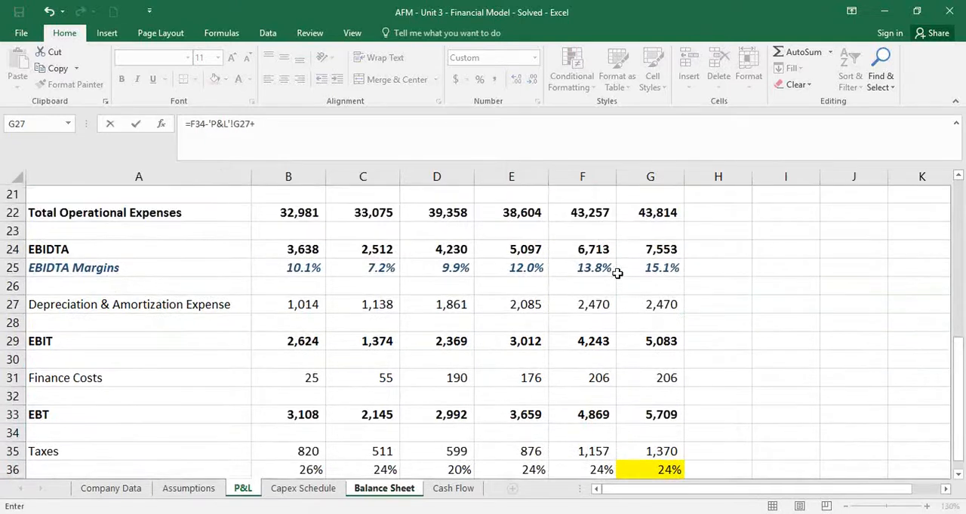
left_click(304, 489)
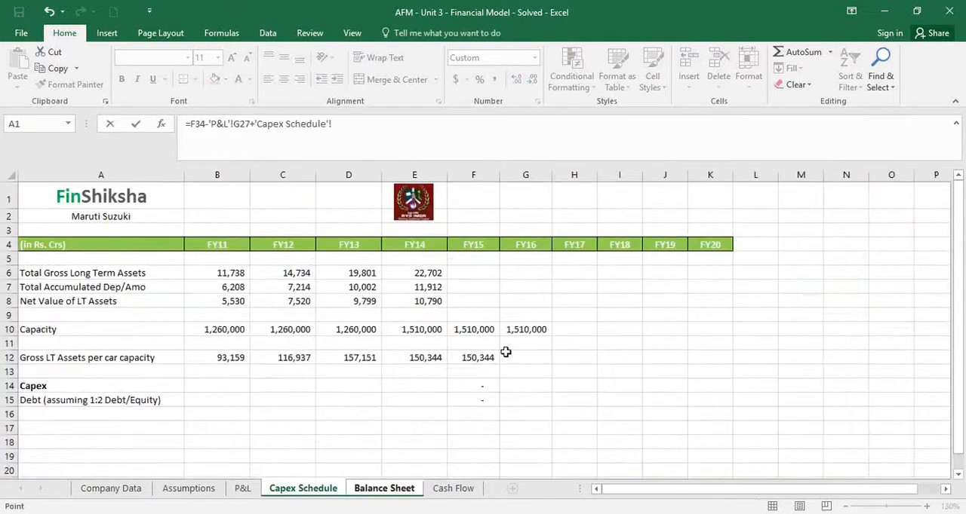
left_click(513, 386)
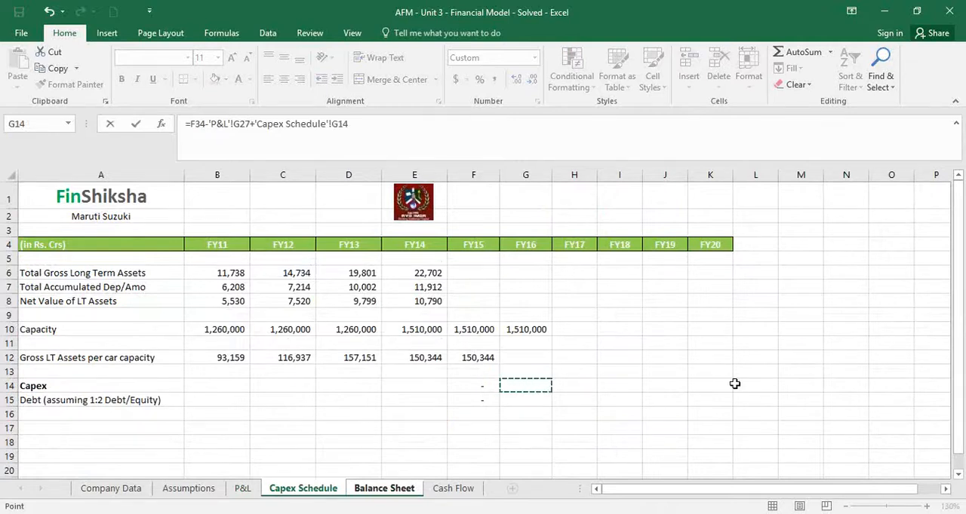
key("Return")
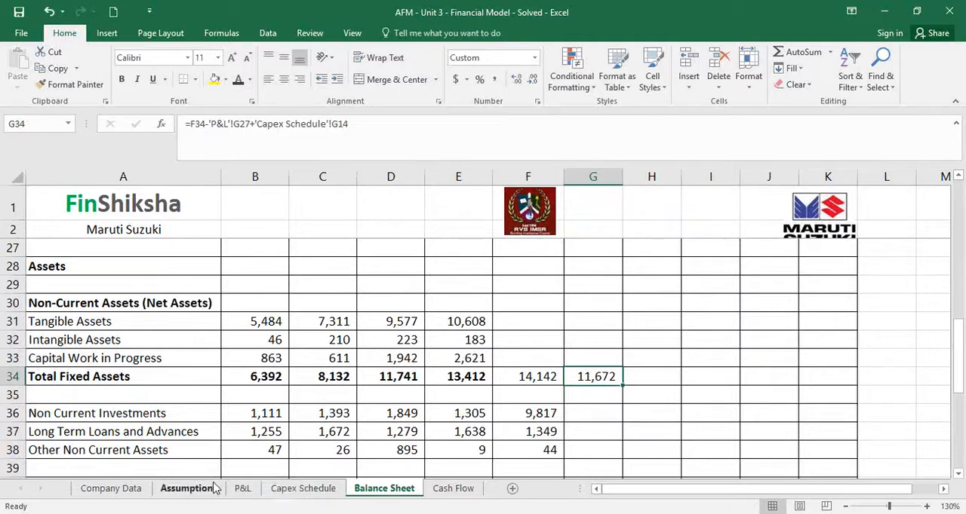
Correct the FY16 Long Term Borrowings formula in G13 to =F13+'Capex Schedule'!G15
scroll(390, 455, "up", 6)
scroll(391, 455, "up", 2)
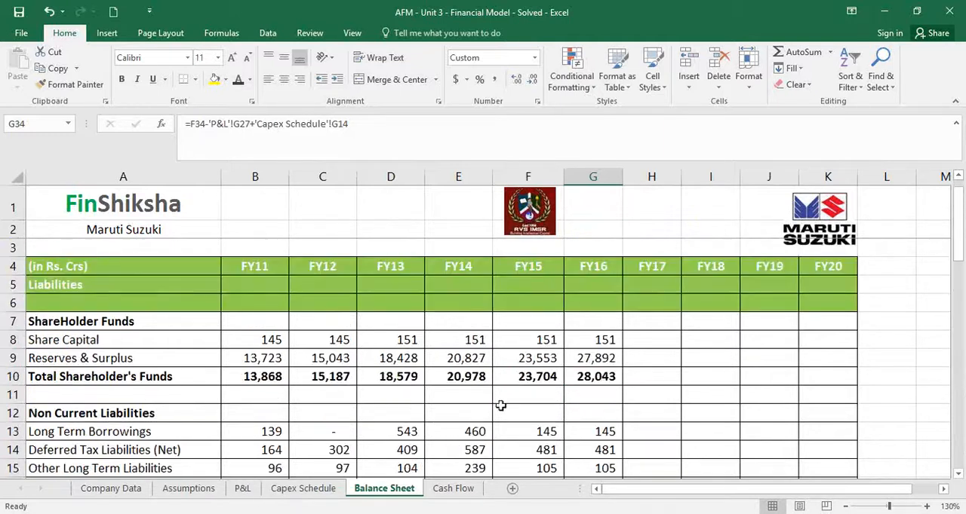
double_click(589, 432)
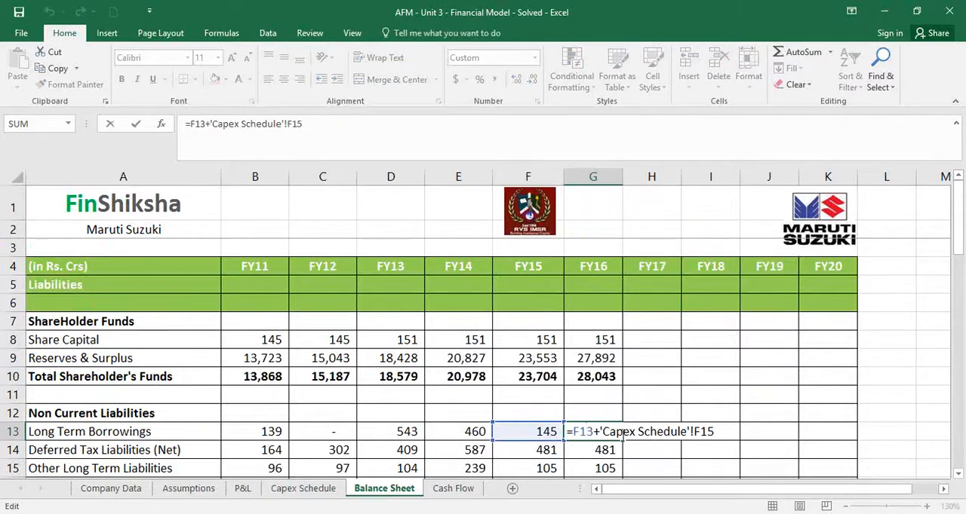
left_click_drag(708, 437, 595, 436)
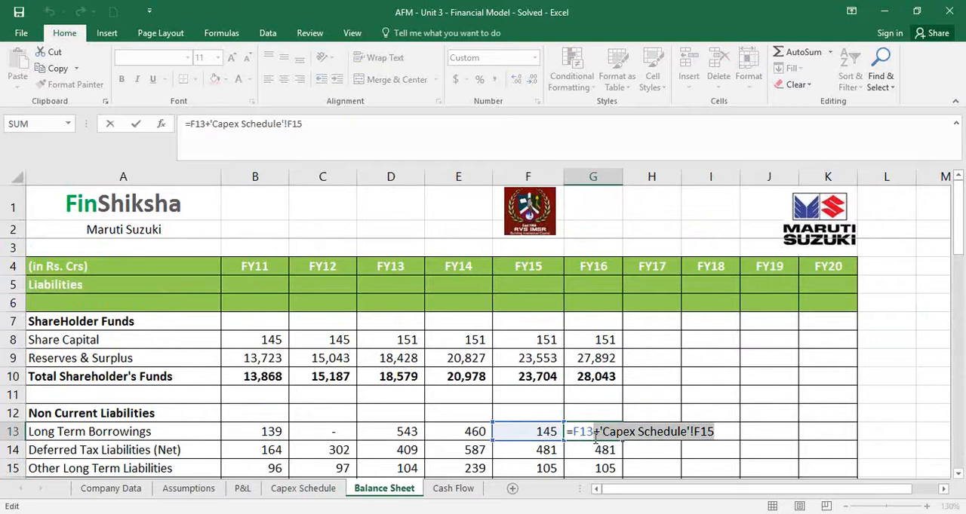
key("Delete")
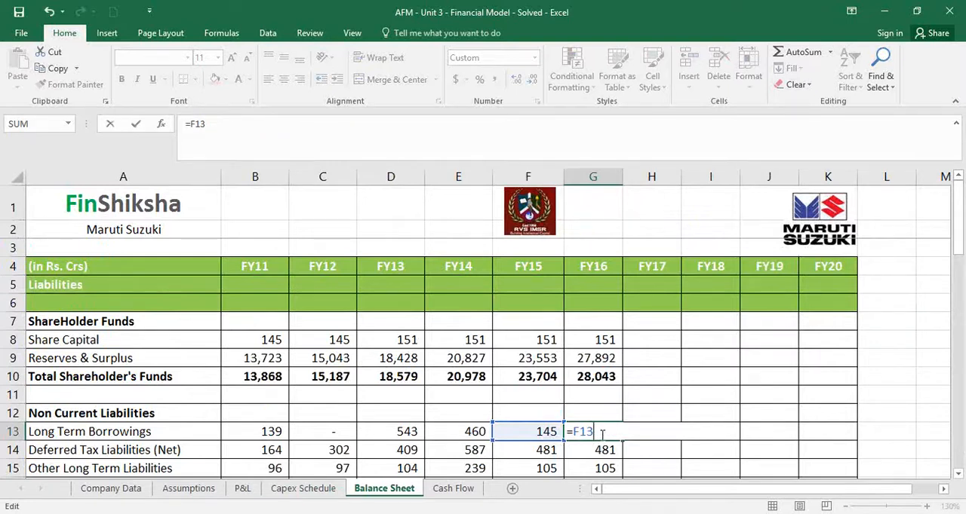
type("+")
left_click(302, 488)
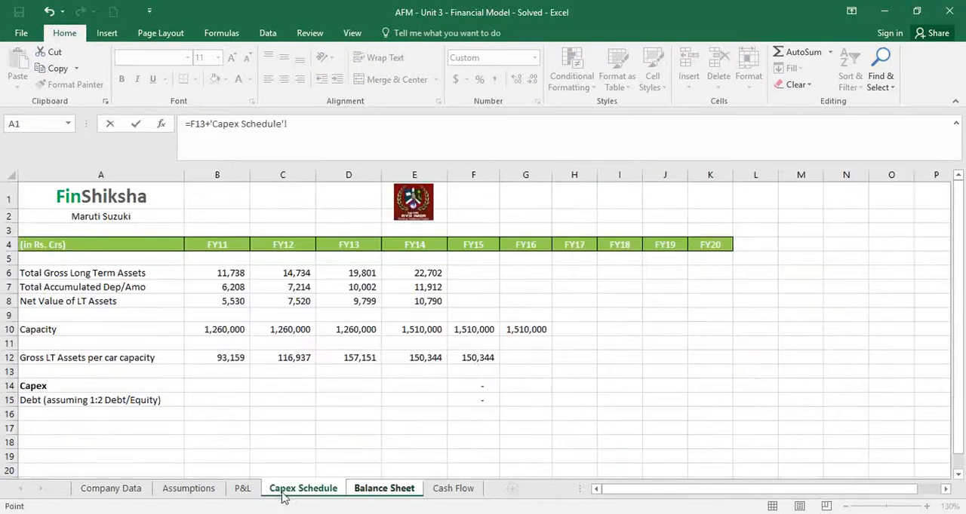
left_click(522, 400)
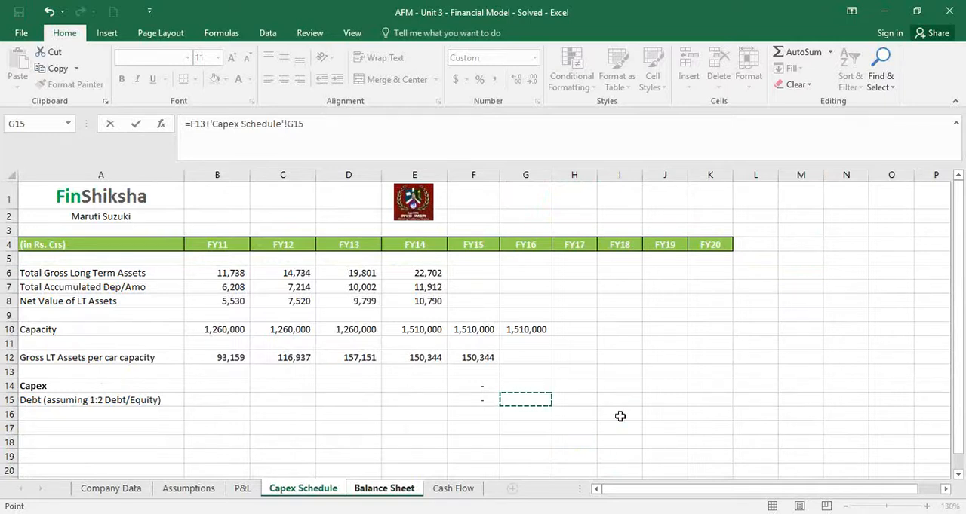
key("Return")
Review the references in the FY16 Total Fixed Assets formula in G34
key("Down")
key("Down")
key("Down")
key("Down")
key("Down")
key("Down")
key("Down")
key("Down")
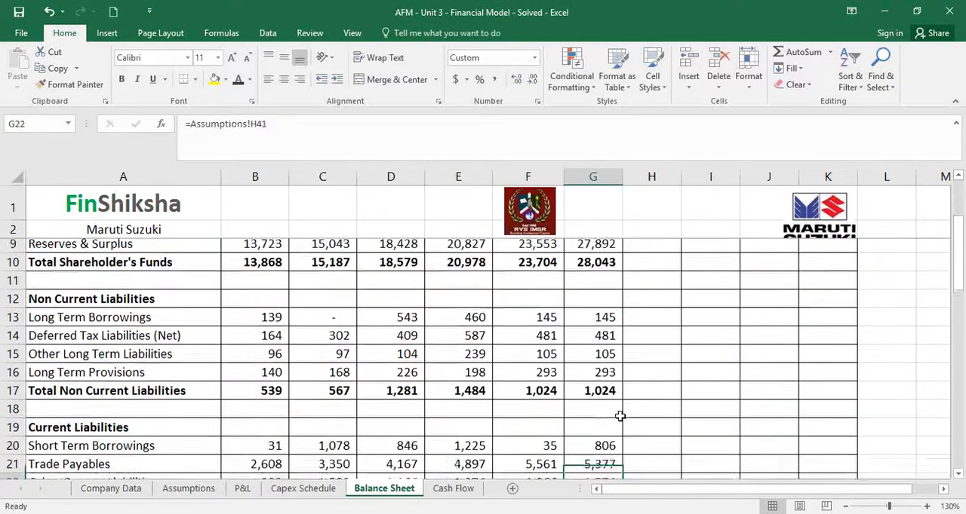
key("Down")
key("Down")
key("Down")
key("Down")
key("Down")
key("Down")
key("Down")
key("Down")
key("Down")
key("Down")
key("Down")
key("Down")
key("Down")
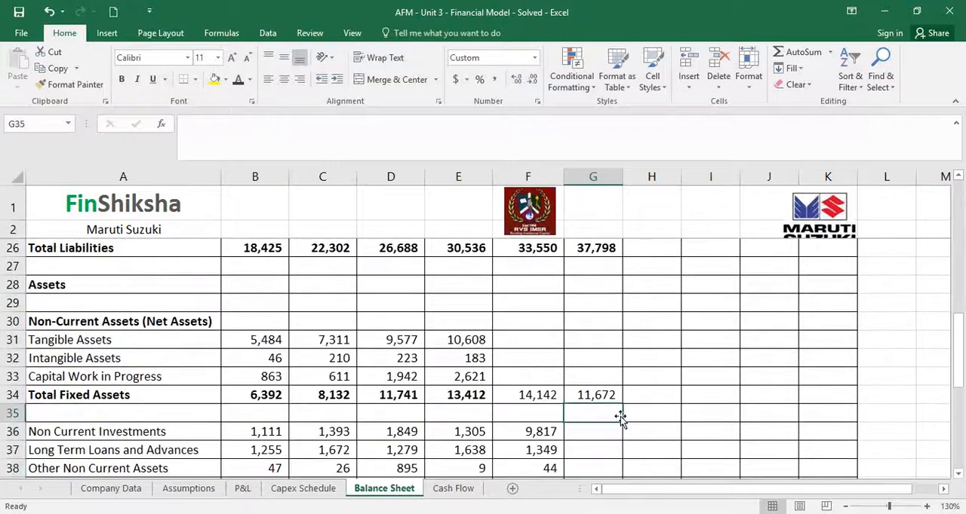
key("Up")
double_click(608, 394)
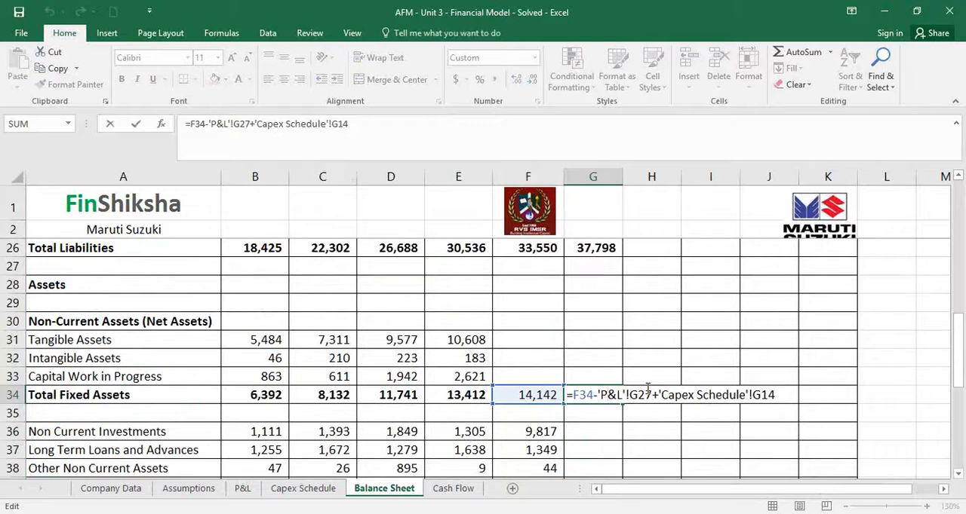
left_click(593, 393)
Carry Non Current Investments forward to FY16 in G36 with =F36 and fill it down through Other Non Current Assets in G38
left_click(603, 432)
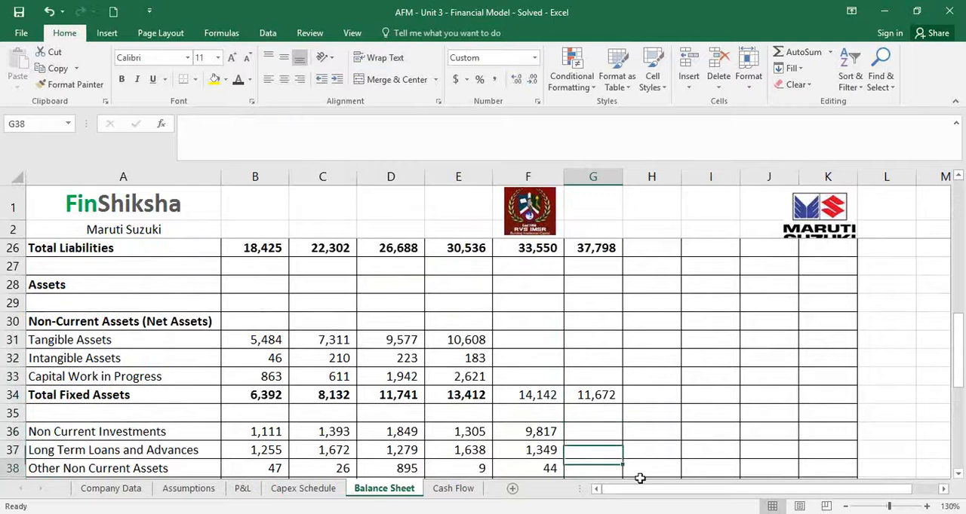
scroll(639, 478, "down", 1)
type("=F36")
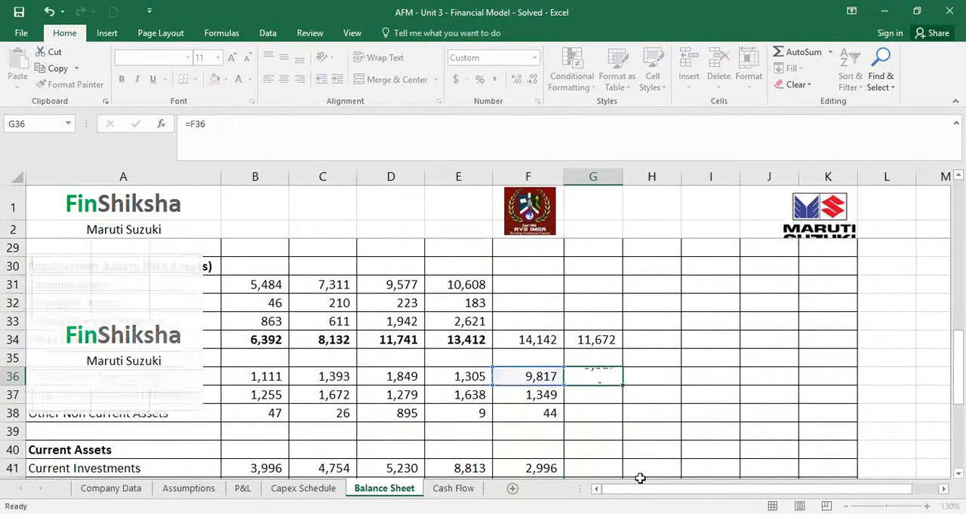
key("Return")
left_click(615, 381)
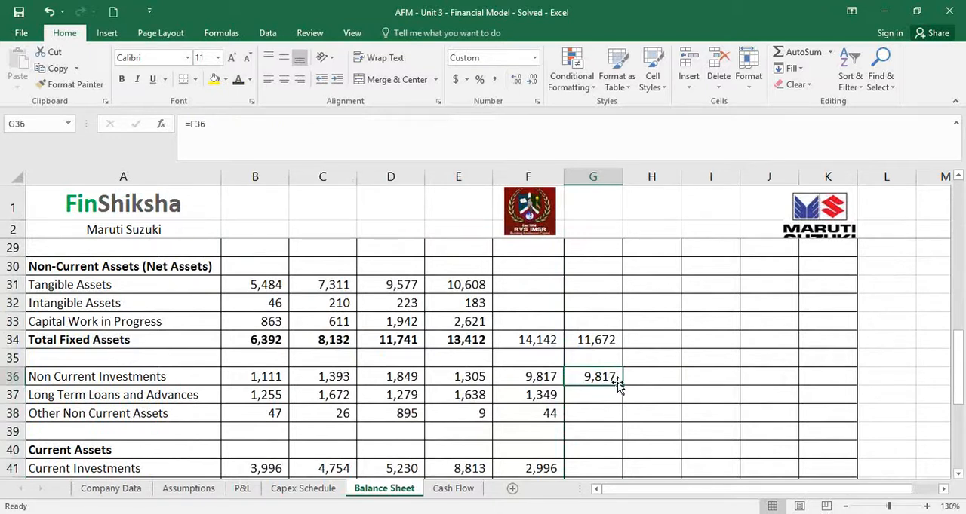
left_click_drag(626, 387, 625, 419)
Carry Current Investments forward to FY16 by entering =F41 in G41
scroll(615, 417, "down", 2)
left_click(604, 354)
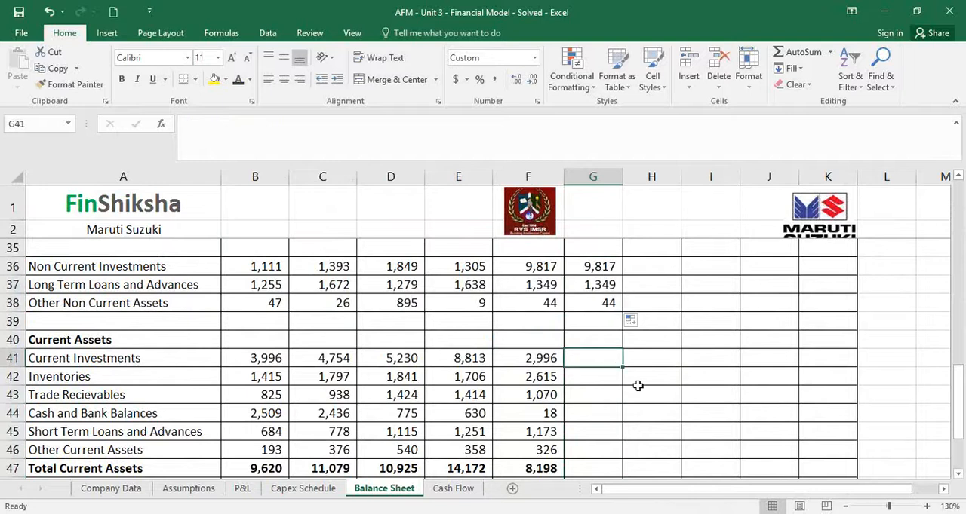
type("=")
left_click(548, 358)
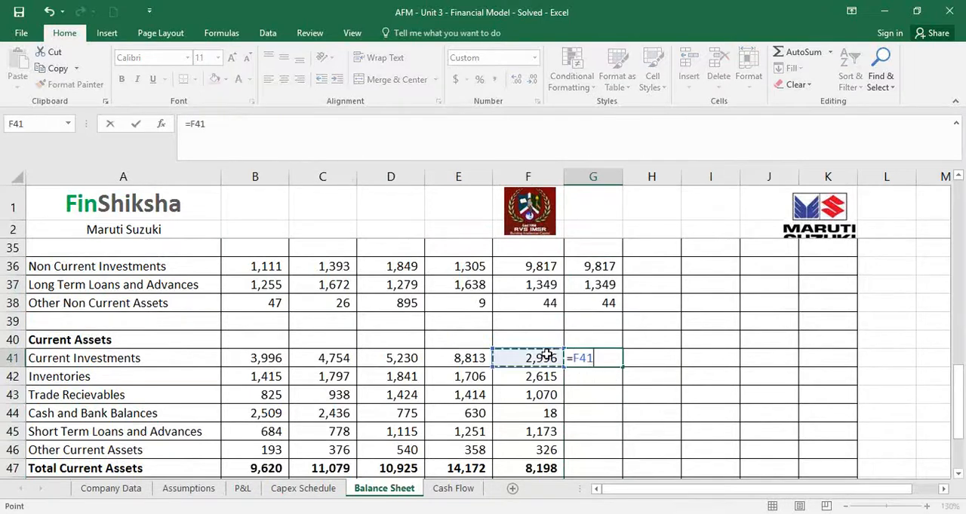
key("Return")
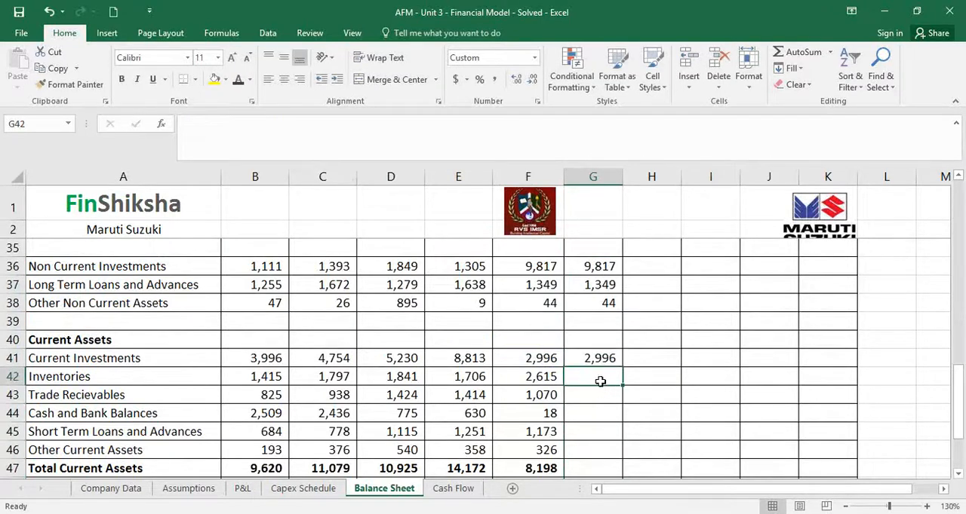
Link FY16 Inventories in G42 to =Assumptions!H44 and Trade Receivables in G43 to =Assumptions!H45
type("=")
left_click(216, 489)
left_click(747, 379)
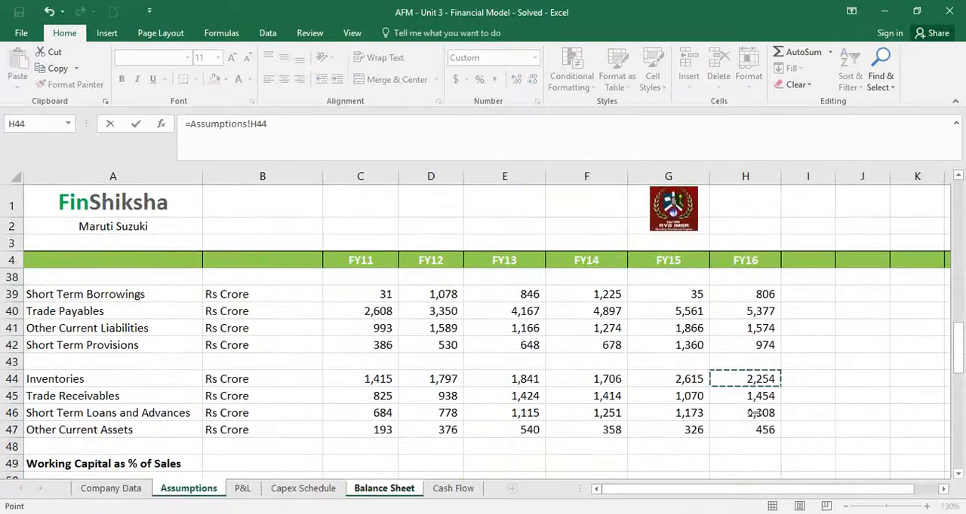
key("Return")
type("=")
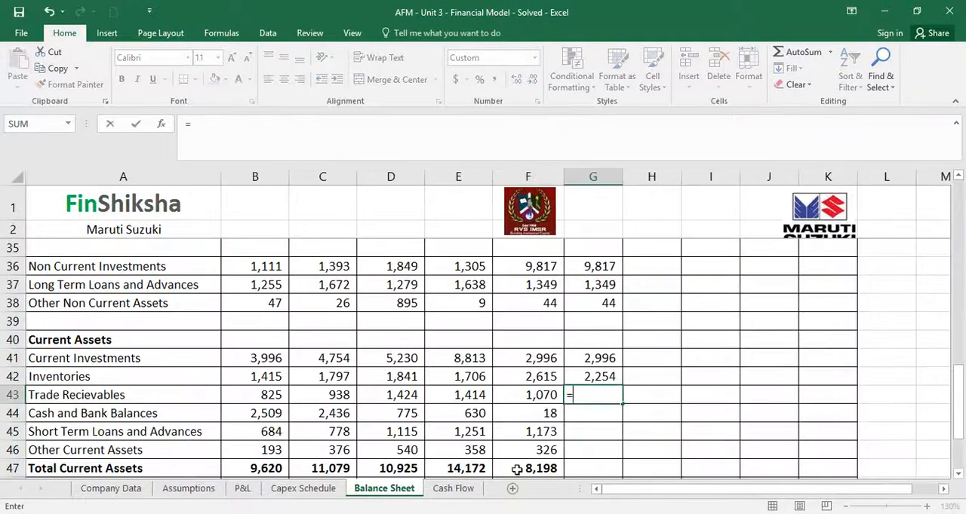
left_click(181, 489)
left_click(724, 395)
key("Return")
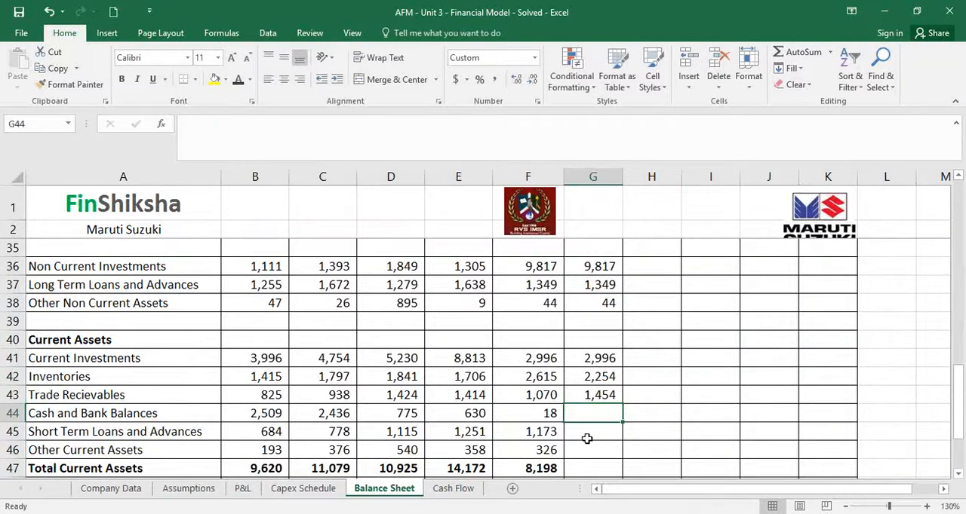
Link FY16 Short Term Loans and Advances in G45 to =Assumptions!H46 and fill it down to Other Current Assets in G46
type("=")
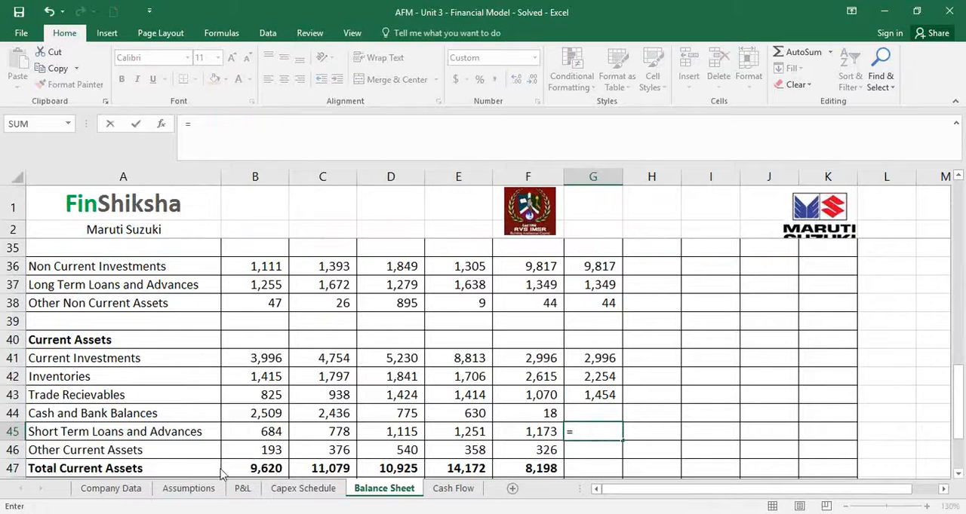
left_click(189, 489)
left_click(731, 414)
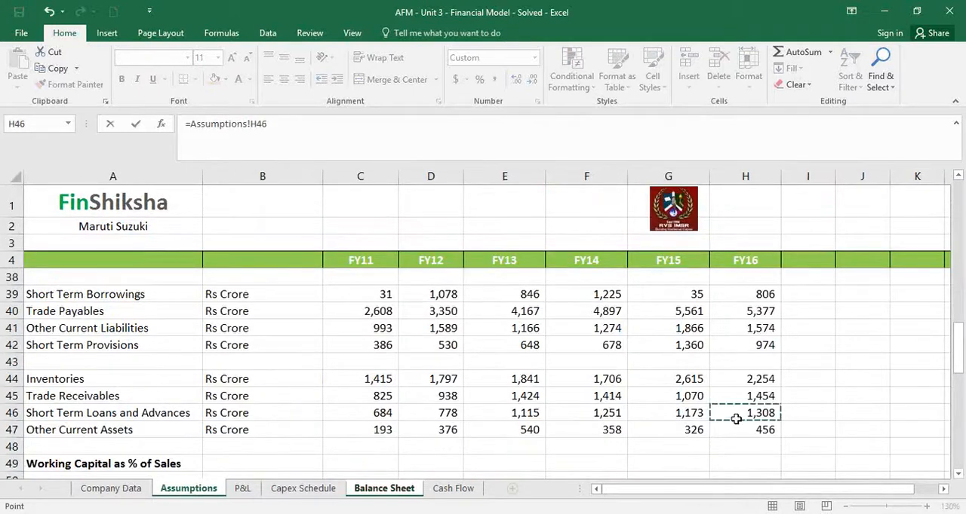
key("Return")
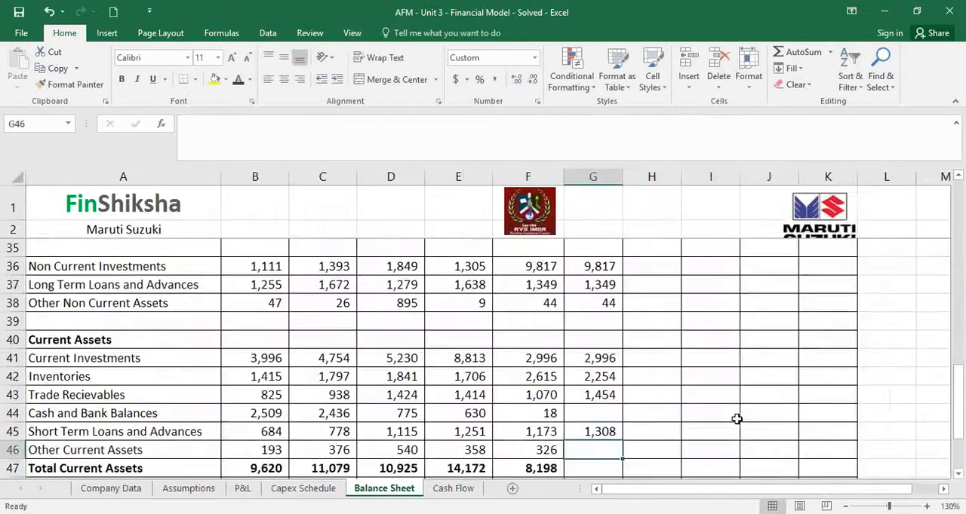
left_click(608, 433)
left_click_drag(625, 443, 625, 460)
Extend the FY15 formulas for Total Current Assets, Total Assets and the Balanced check into FY16 cells G47, G49 and G52
scroll(701, 449, "down", 2)
left_click(535, 366)
left_click_drag(535, 366, 597, 411)
scroll(596, 430, "down", 1)
left_click(550, 399)
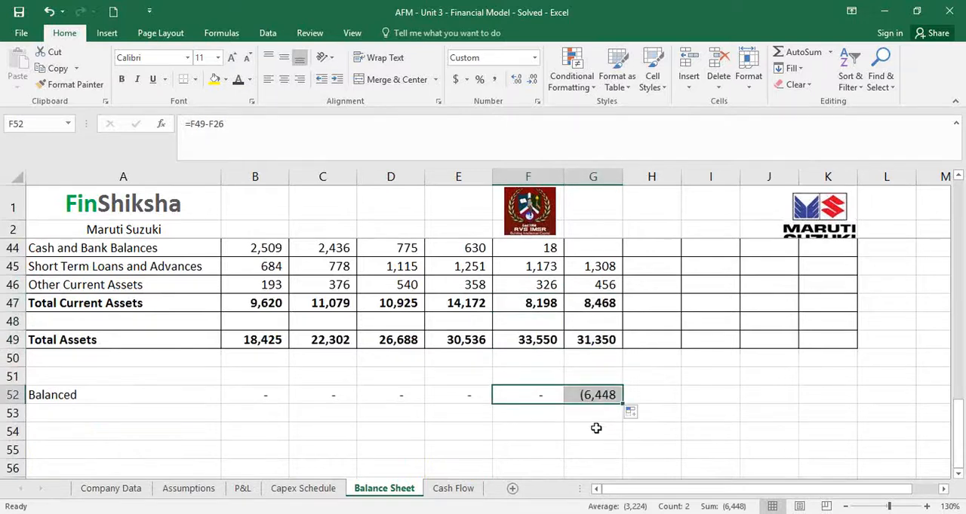
left_click(597, 395)
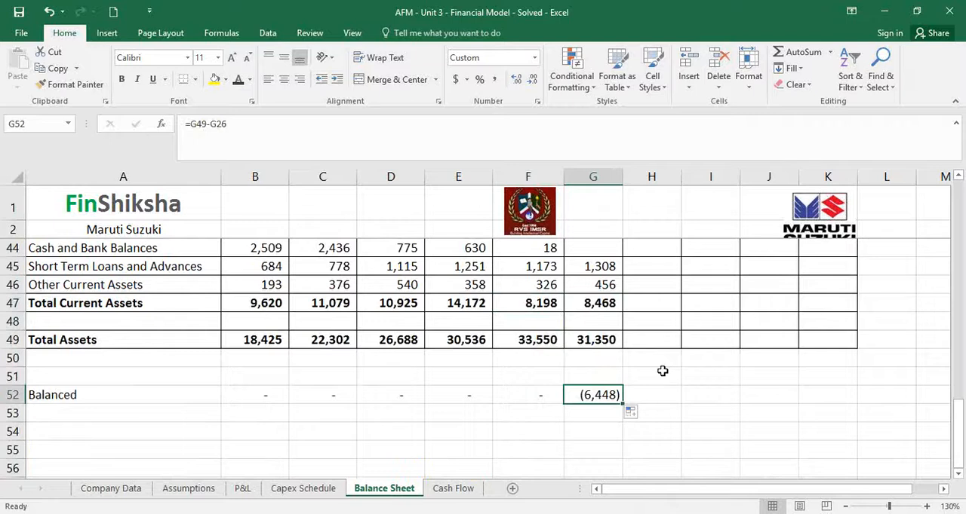
Inspect the FY16 Balanced check formula in G52 and the Current Assets rows that feed it
double_click(596, 395)
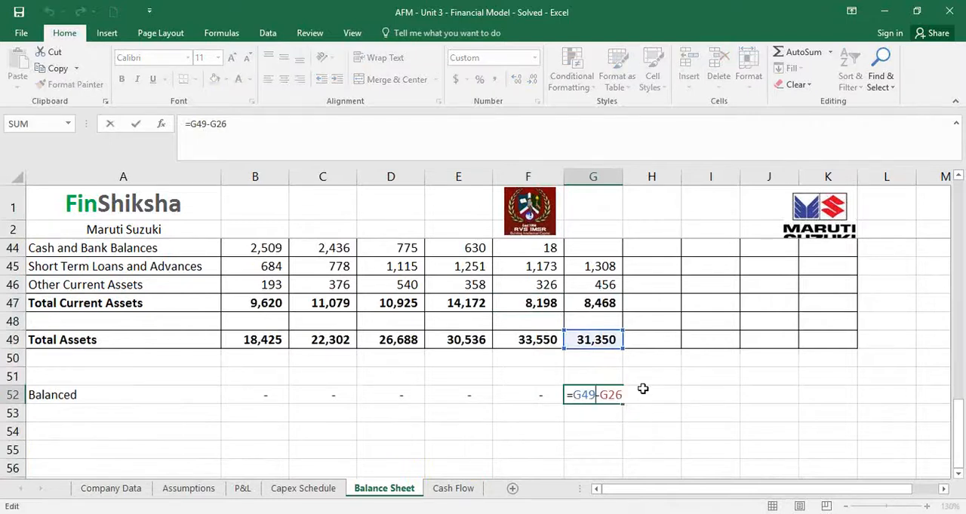
key("Escape")
scroll(642, 389, "up", 2)
left_click_drag(592, 358, 667, 358)
left_click(637, 419)
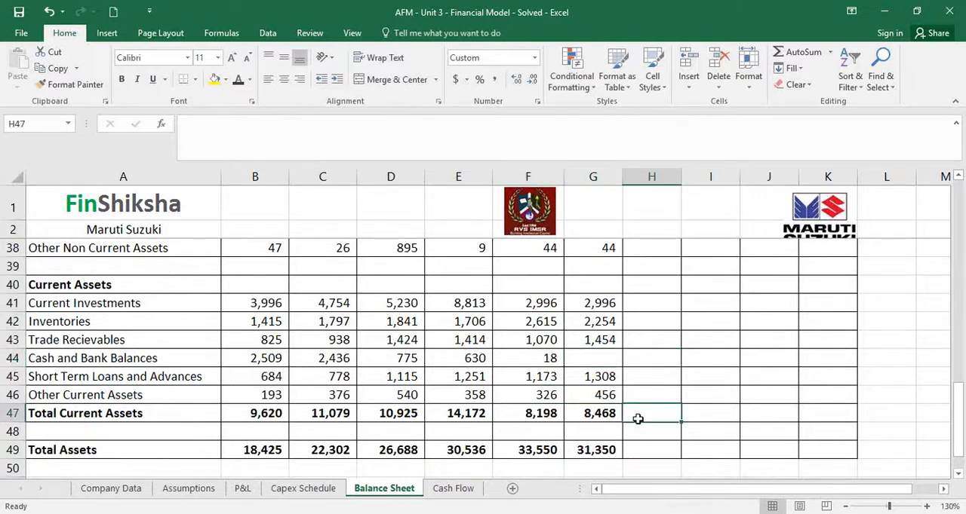
Label the first Cash Flow sheet rows Net Profit in A6 and Add Depreciation in A7
left_click(453, 489)
left_click(395, 382)
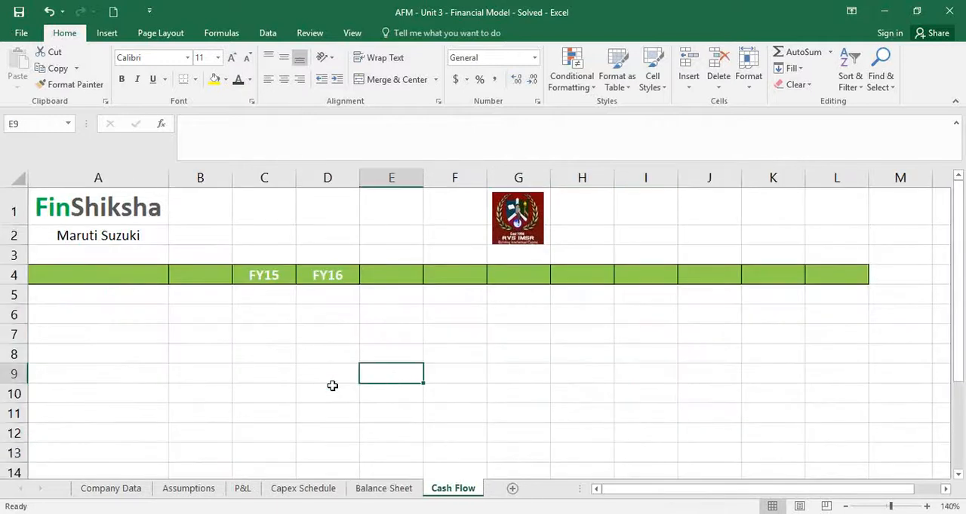
left_click(122, 312)
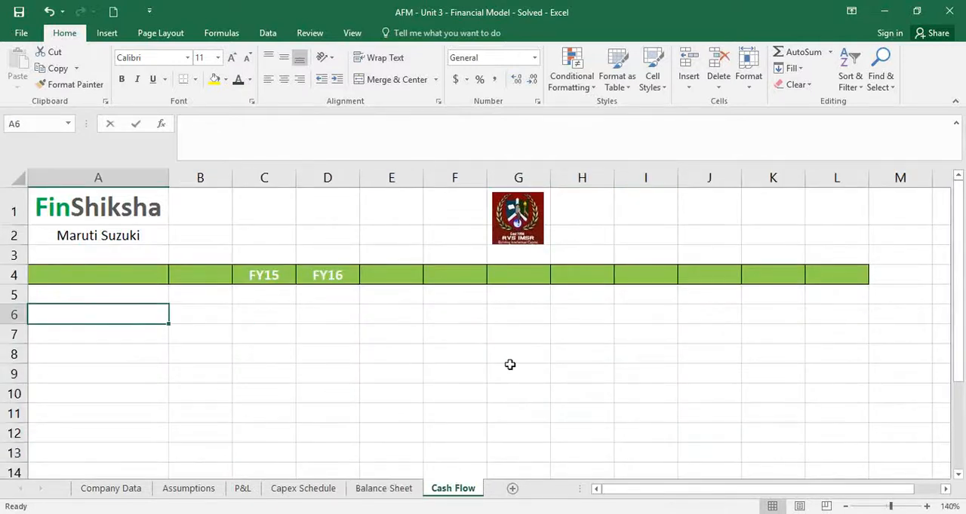
type("Net Profit")
key("Return")
type("Add Depreciation")
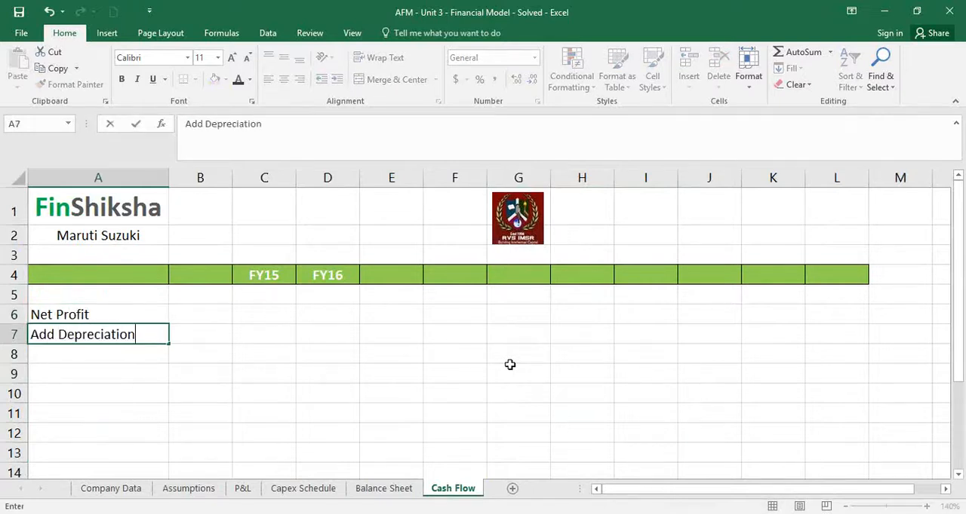
key("Return")
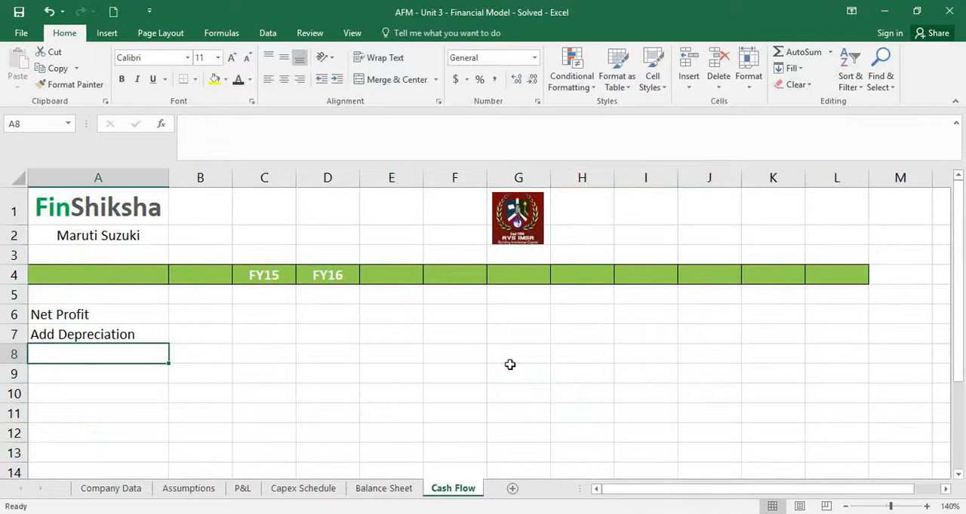
Label A8 of the Cash Flow sheet Less Changes in Net Working Capital
type("Less ")
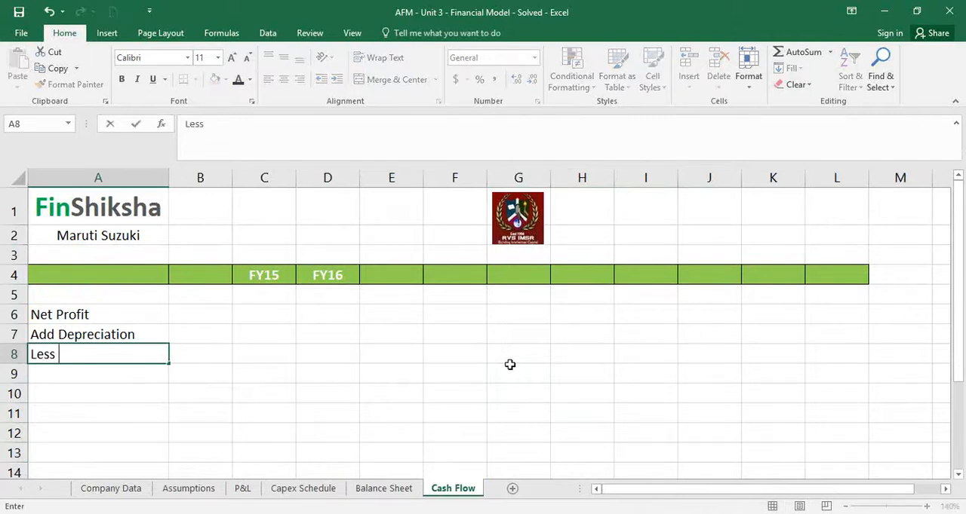
type("Capital Expen")
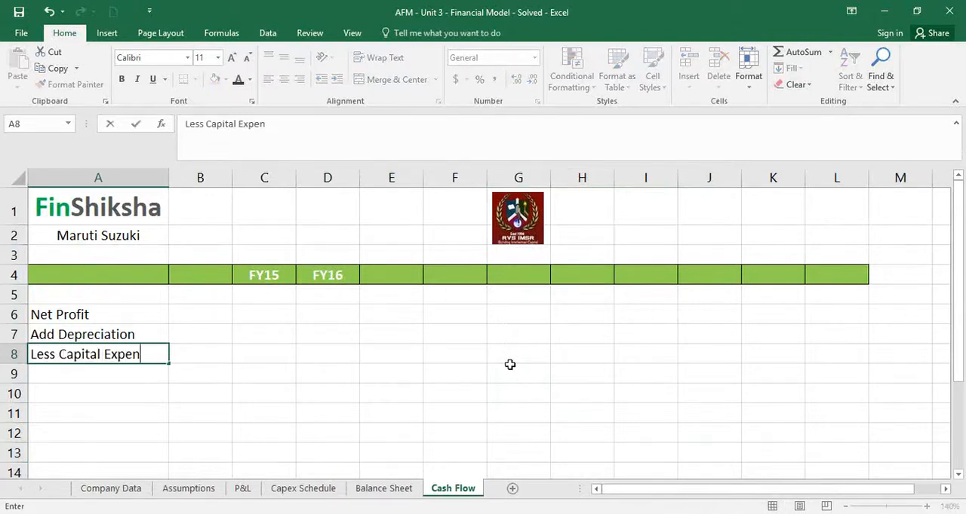
key("BackSpace")
key("BackSpace")
key("BackSpace")
key("BackSpace")
key("BackSpace")
key("BackSpace")
key("BackSpace")
key("BackSpace")
key("BackSpace")
key("BackSpace")
key("BackSpace")
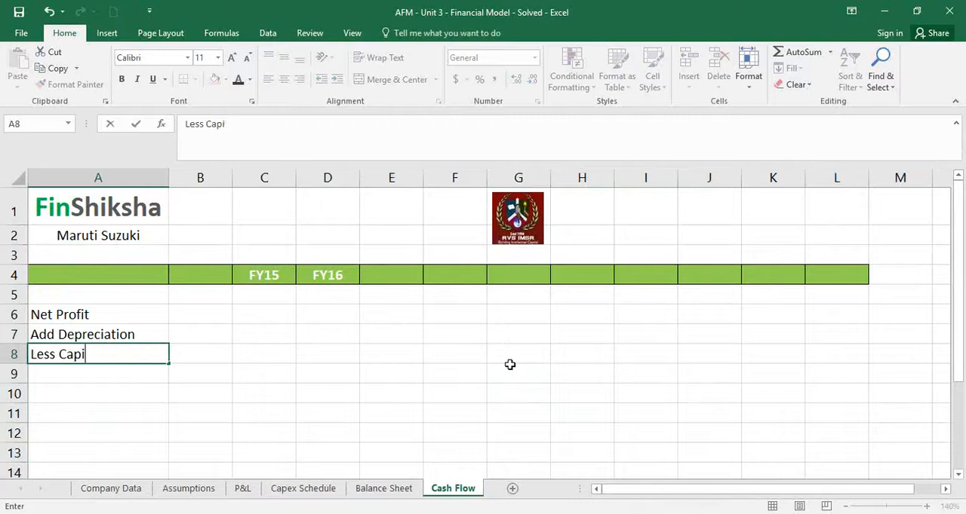
type("hanc")
key("BackSpace")
type("ges in Net Working")
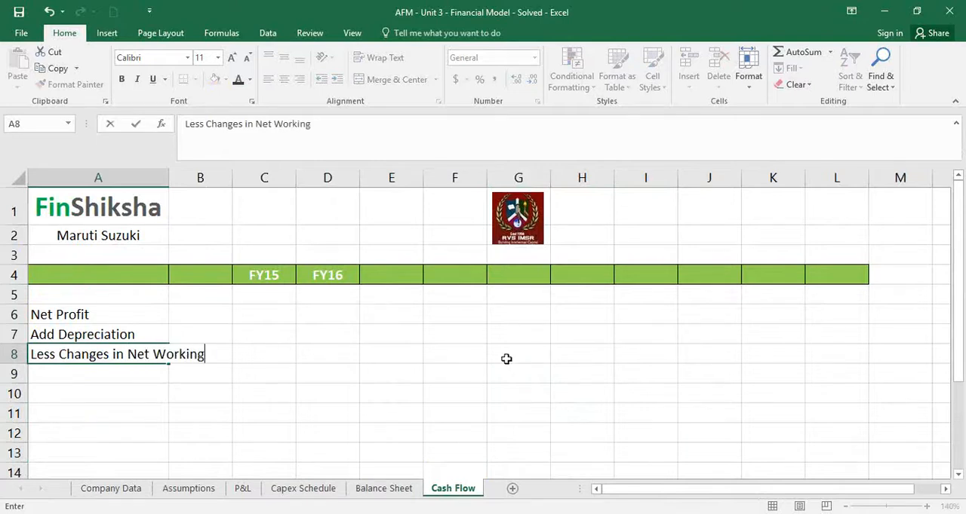
type(" Capital")
key("Return")
Label A9 of the Cash Flow sheet Less Capital Expenditure
type("L")
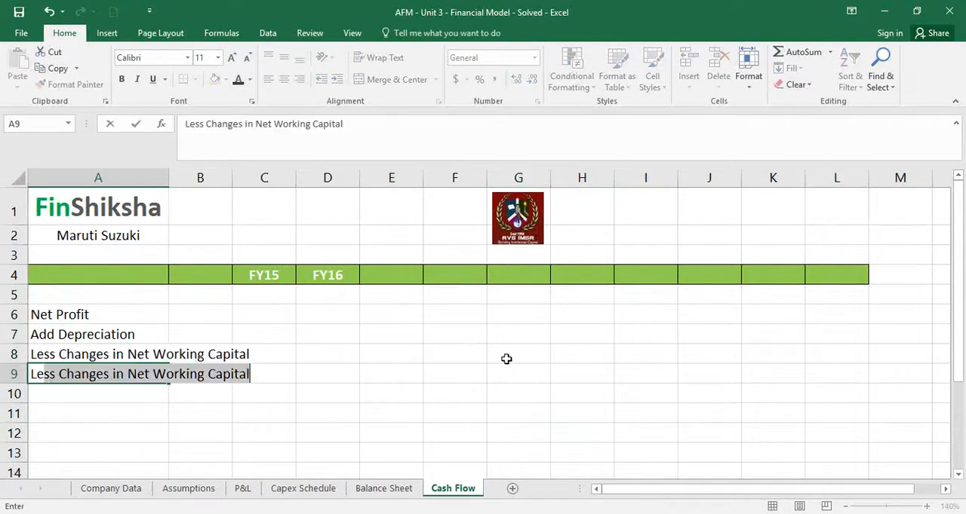
type("ess Cpaita")
key("BackSpace")
key("BackSpace")
key("BackSpace")
key("BackSpace")
key("BackSpace")
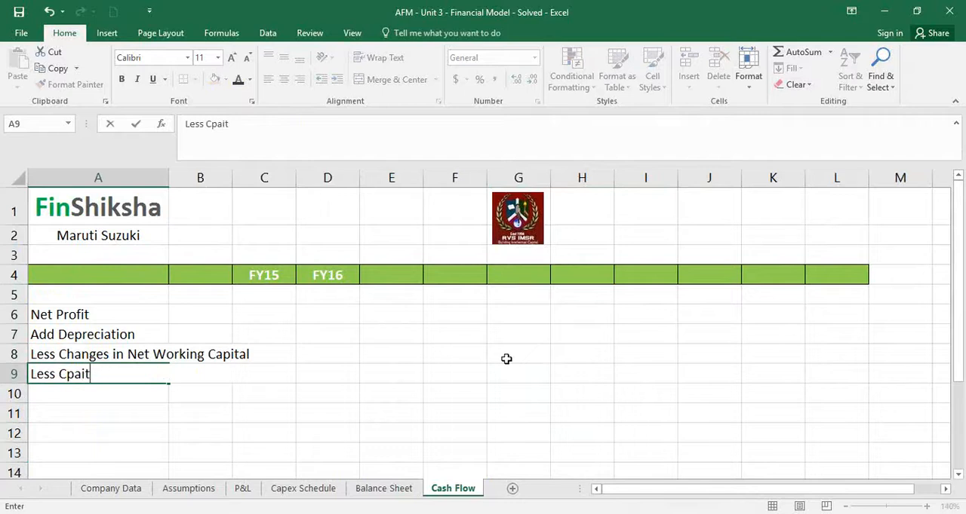
type("apital Expensit")
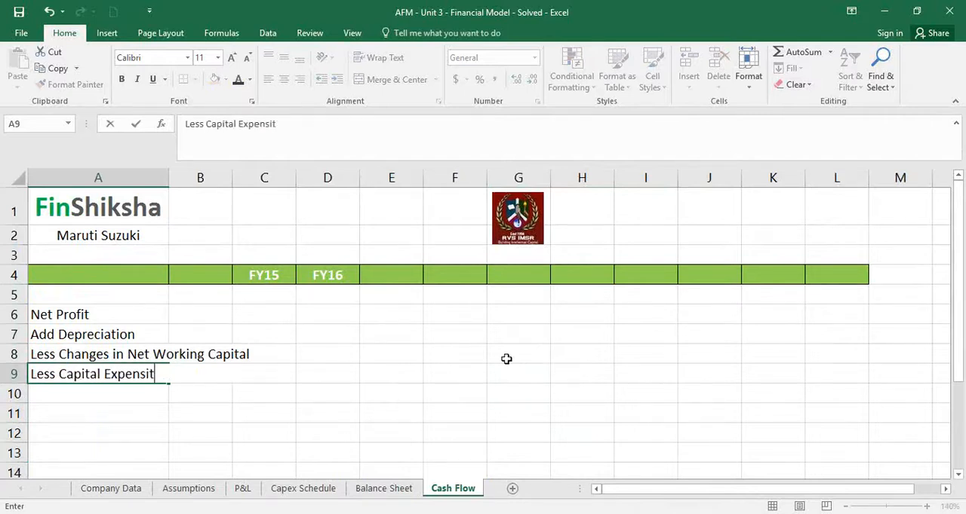
key("BackSpace")
key("BackSpace")
key("BackSpace")
type("diture")
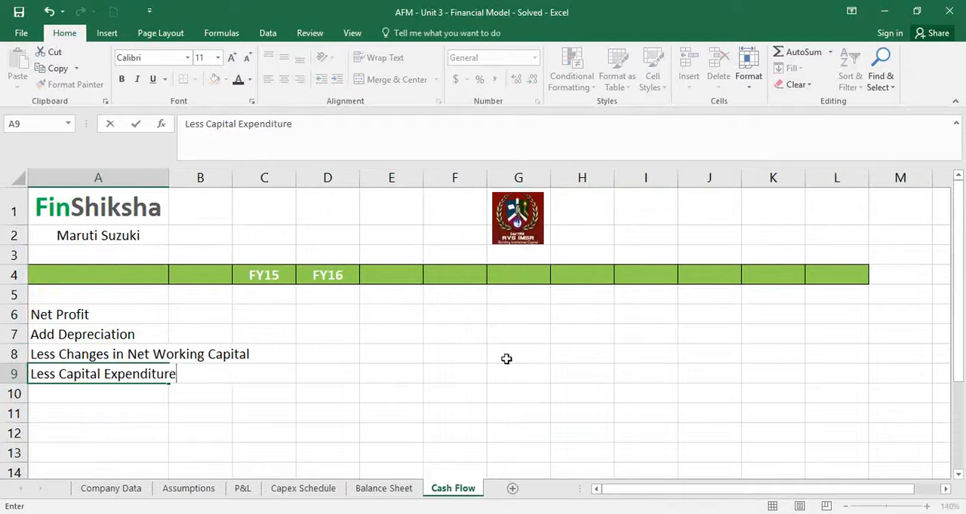
key("Return")
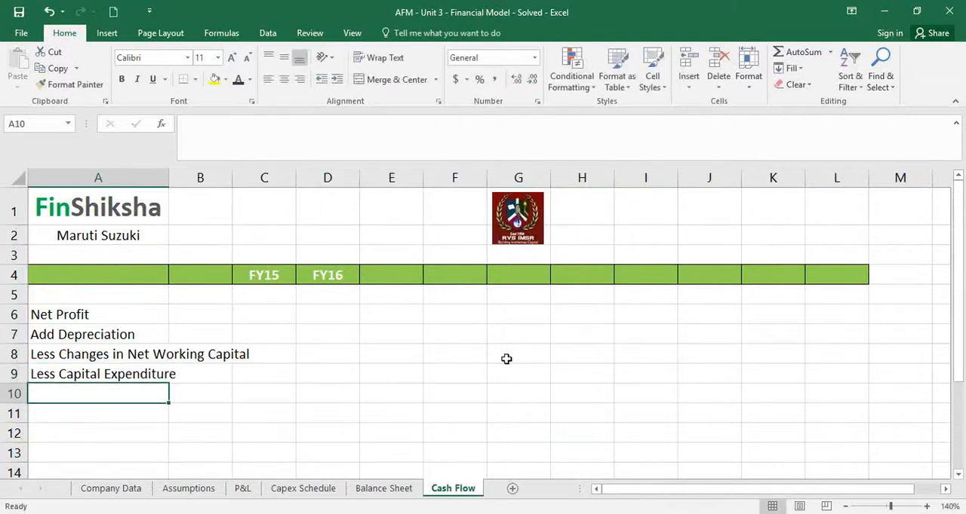
Label A10 of the Cash Flow sheet Add Changes to Debt
type("Add Ch")
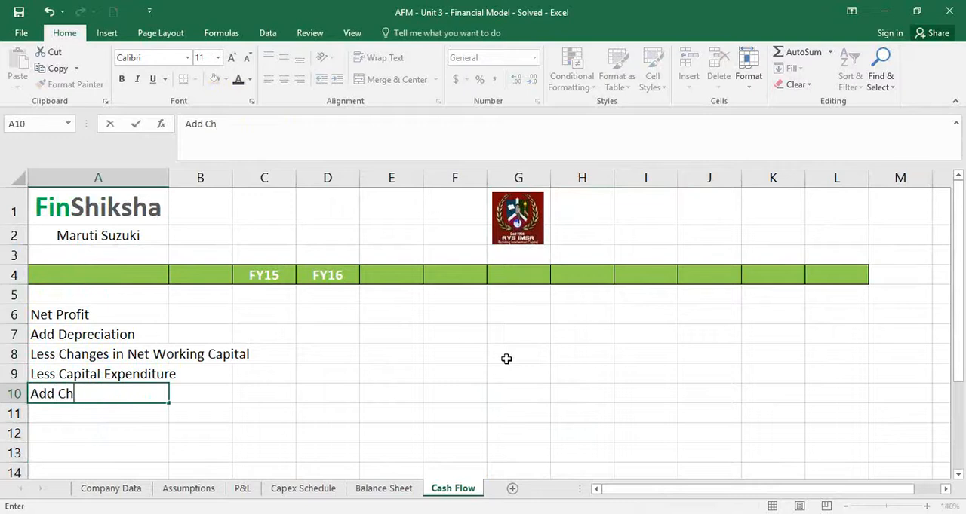
type("anges to Debt")
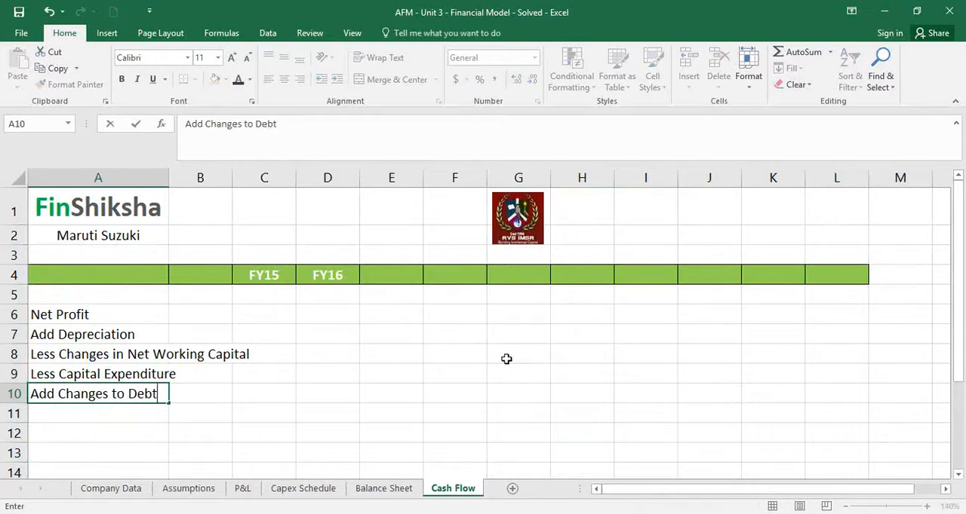
key("Return")
Leave row 11 empty and label A12 Total Cash Flow and A13 Opening Cash Balance
key("Down")
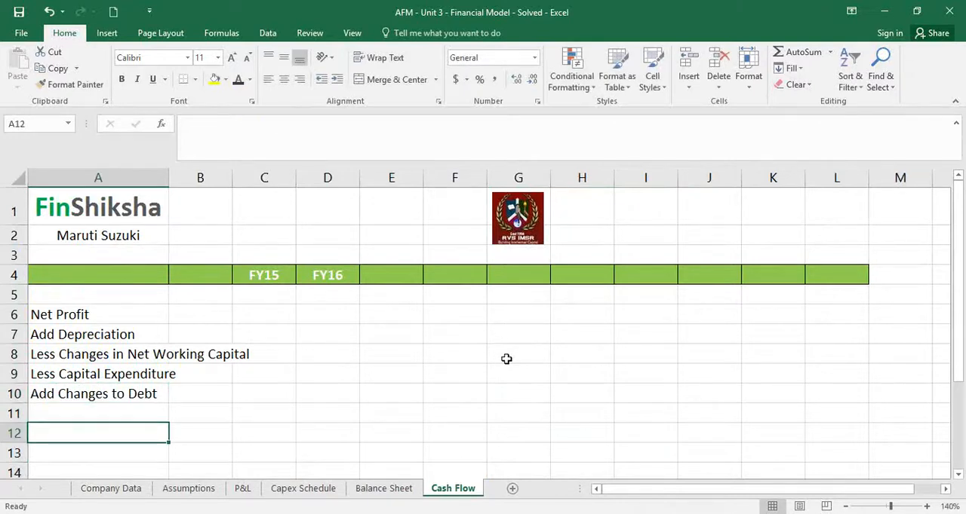
type("Total Cash Fl")
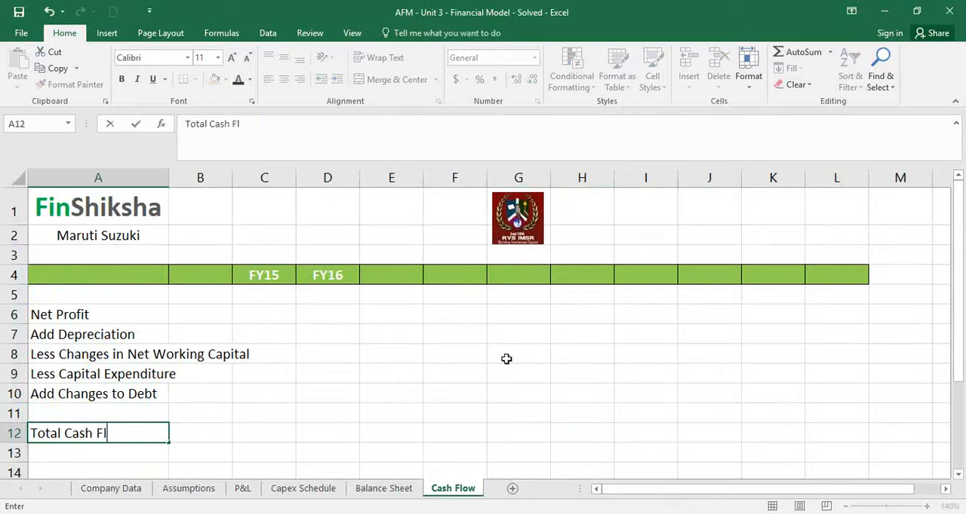
type("ow")
key("Return")
type("Op")
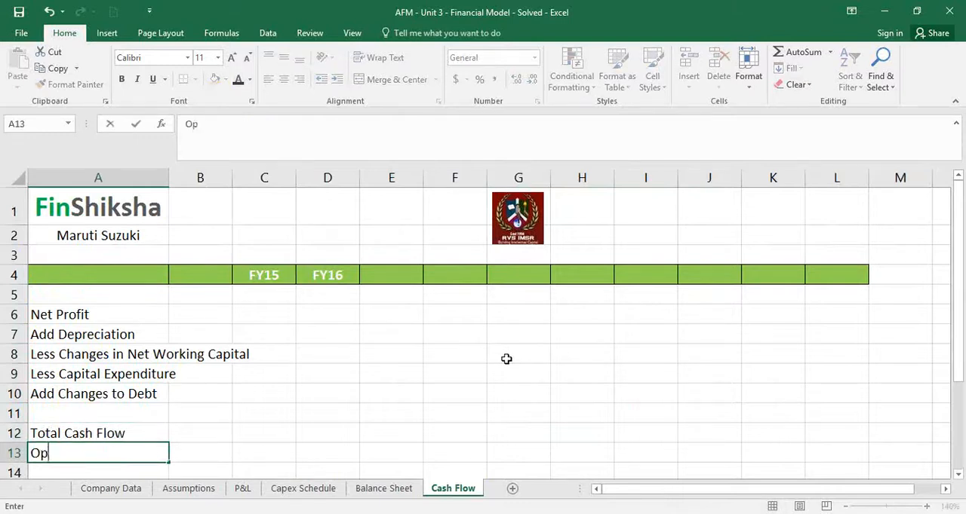
type("ening Cash Balance")
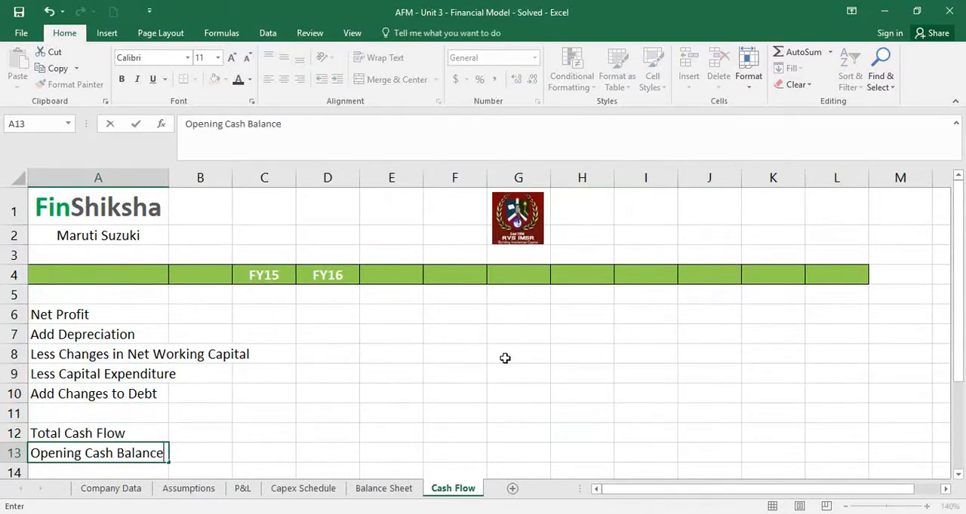
key("Return")
Label A14 of the Cash Flow sheet Closing Cash Balance
type("Clsoin")
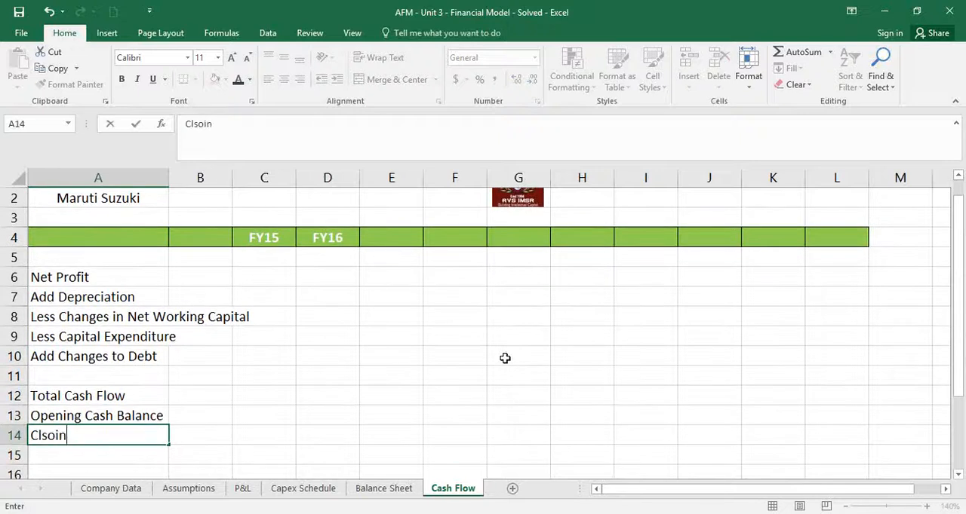
key("BackSpace")
key("BackSpace")
key("BackSpace")
type("osing Cash Balance")
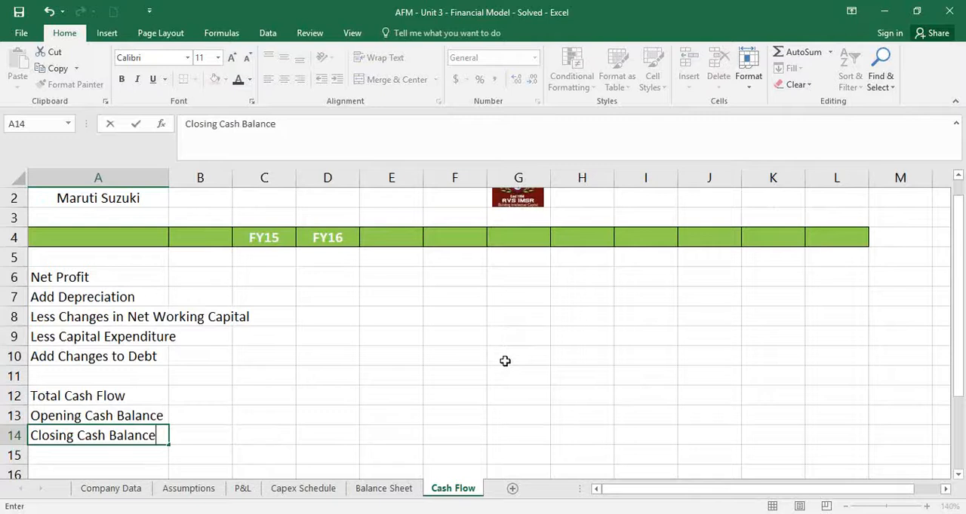
key("Tab")
key("Tab")
Link the FY15 Closing Cash Balance in C14 to Cash and Bank Balances with ='Balance Sheet'!F44
type("=")
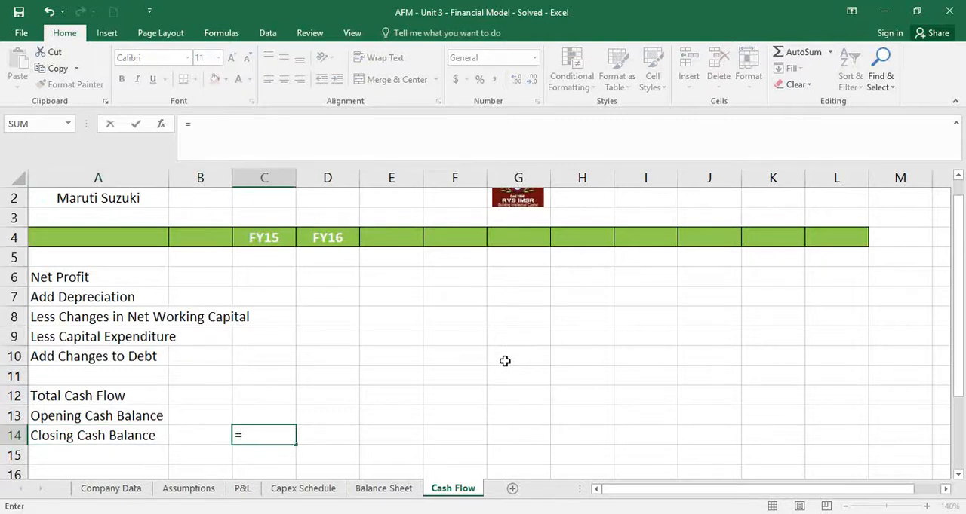
left_click(372, 495)
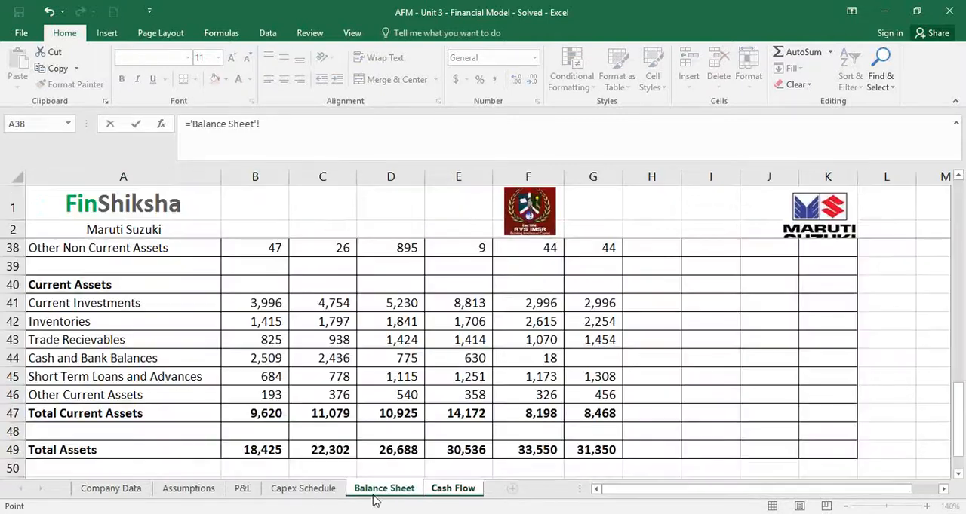
left_click(543, 358)
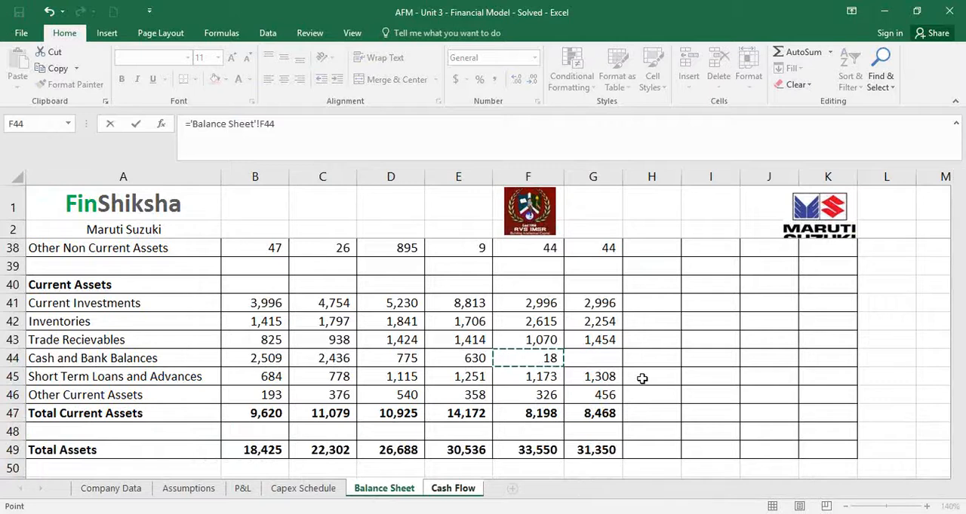
key("Return")
Set the FY16 Opening Cash Balance in D13 to the FY15 closing balance with =C14
left_click(336, 421)
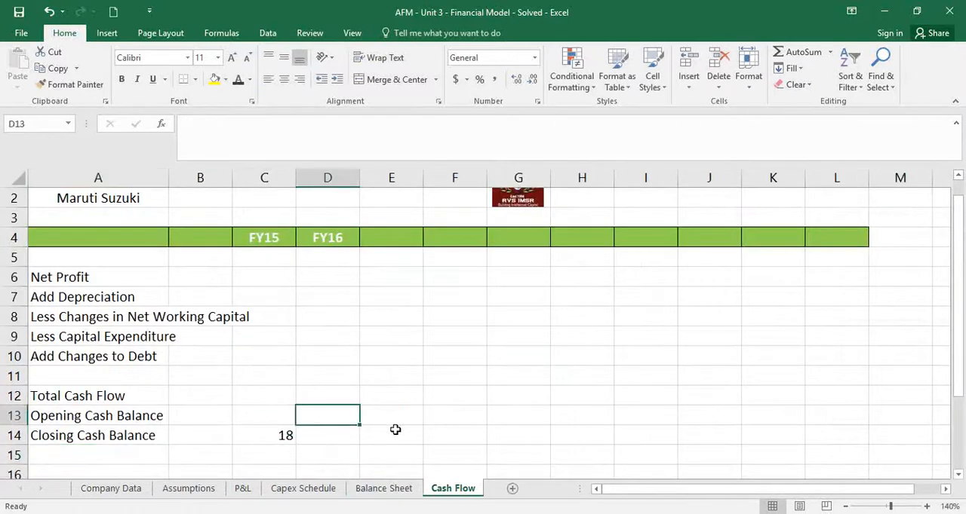
type("=")
left_click(285, 434)
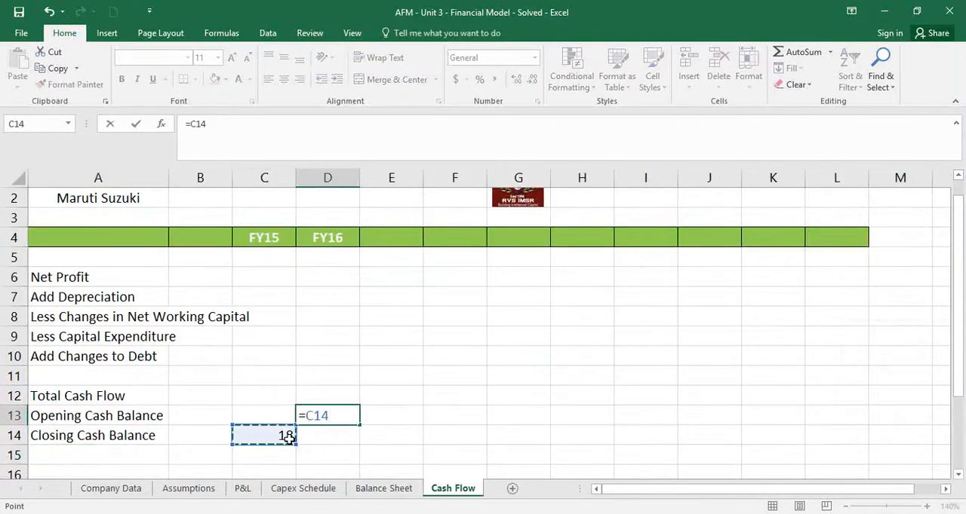
key("Return")
Link FY16 Net Profit in D6 of the Cash Flow sheet to PAT with ='P&L'!G37
scroll(362, 429, "up", 1)
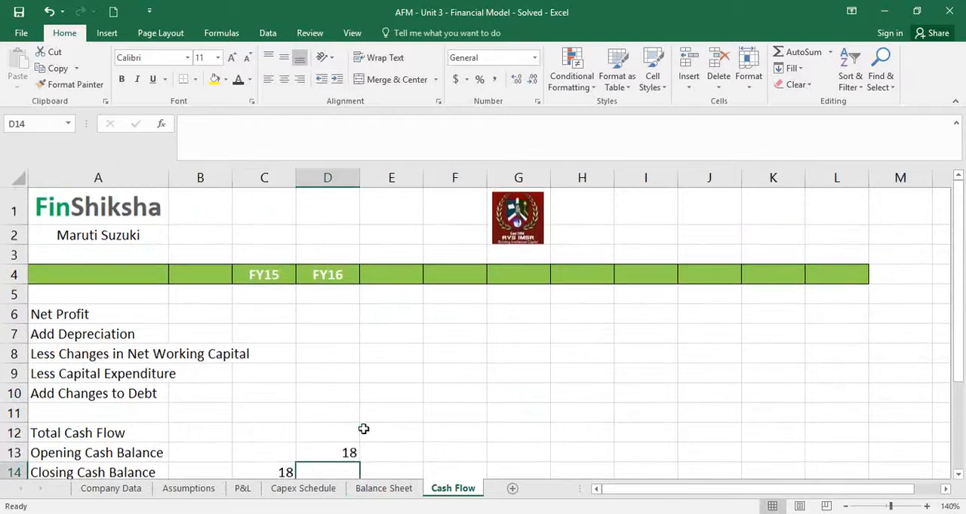
left_click(334, 314)
type("=")
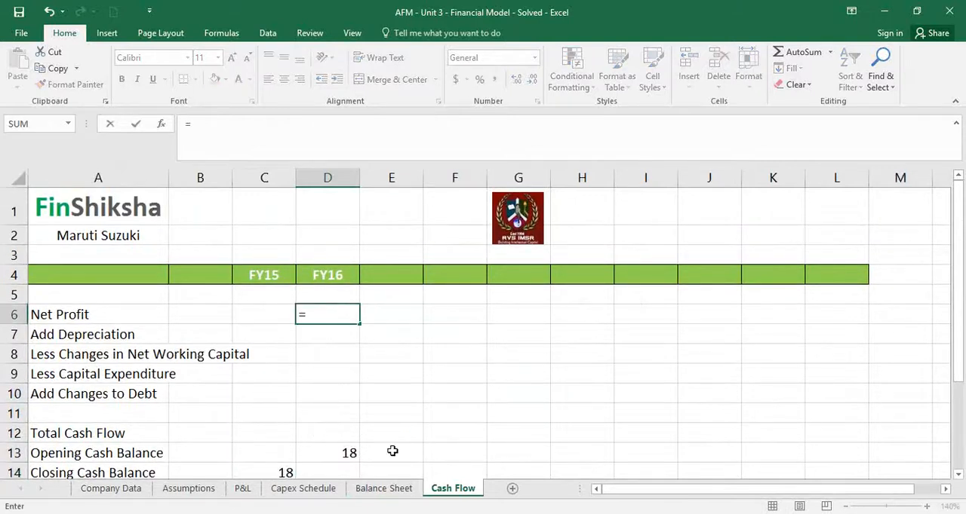
left_click(242, 489)
scroll(626, 408, "down", 2)
left_click(649, 381)
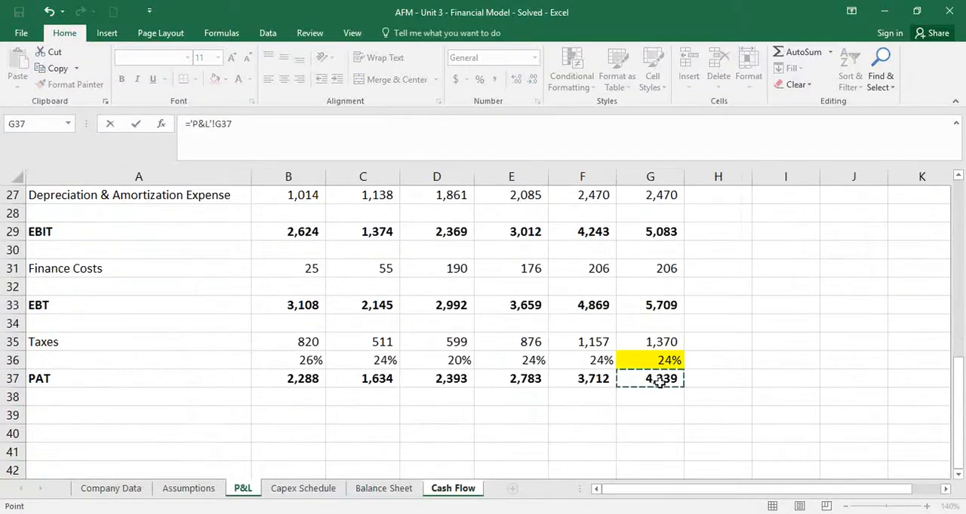
key("Return")
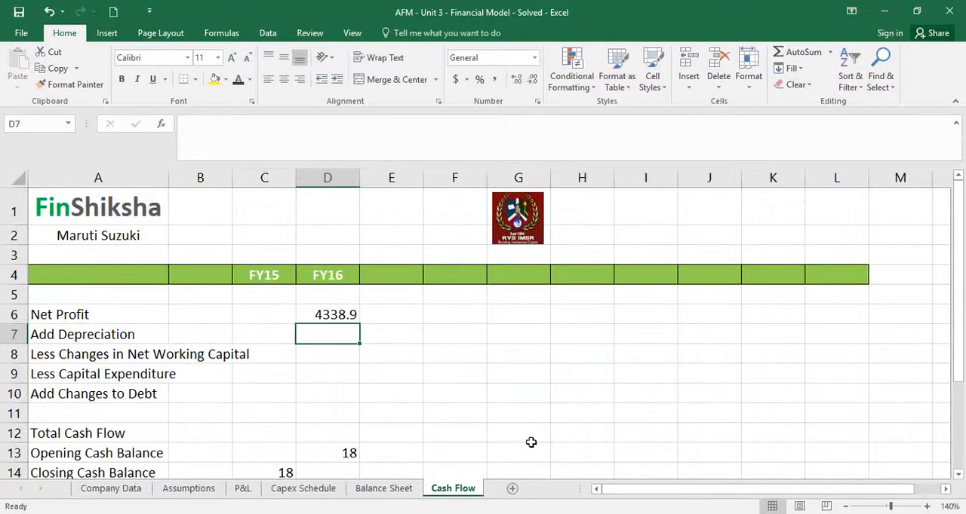
Link FY16 Add Depreciation in D7 of the Cash Flow sheet to Depreciation & Amortization Expense with ='P&L'!G27
type("=")
left_click(184, 490)
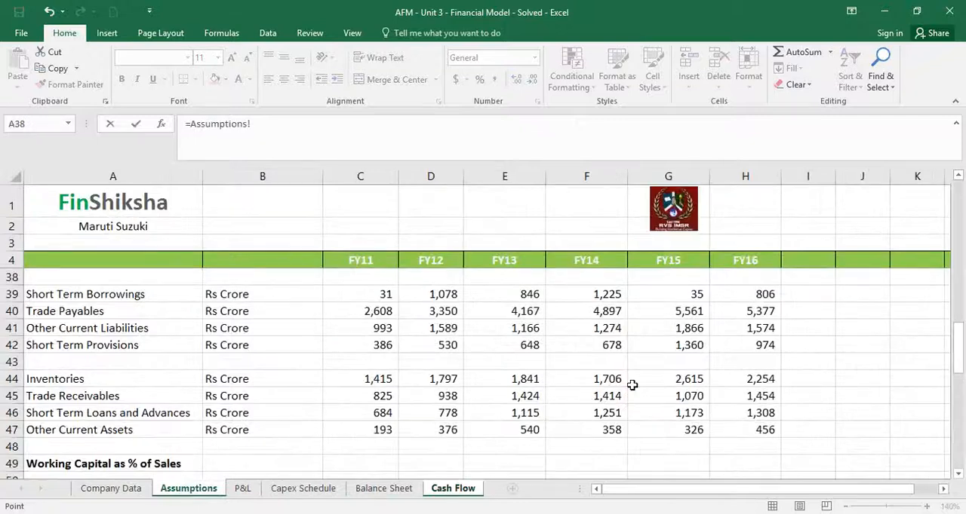
left_click(242, 489)
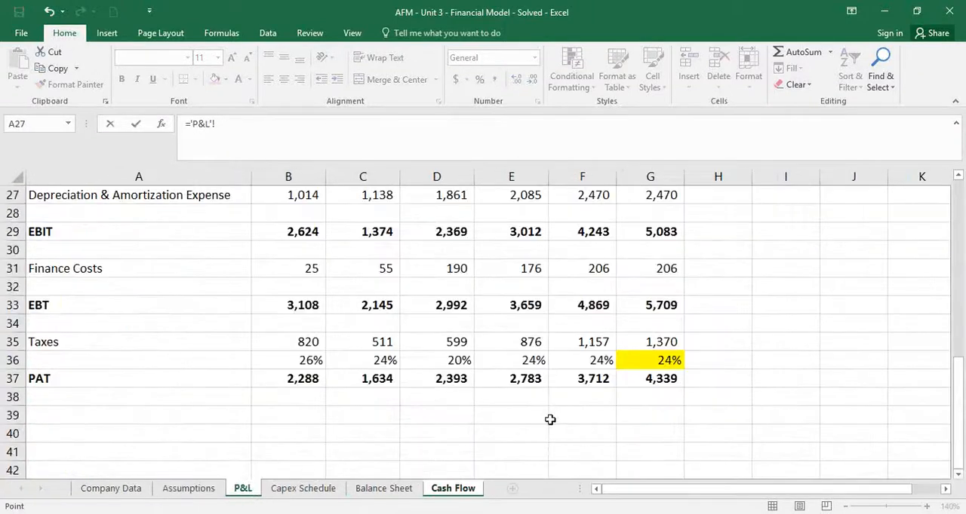
scroll(558, 415, "up", 2)
left_click(650, 303)
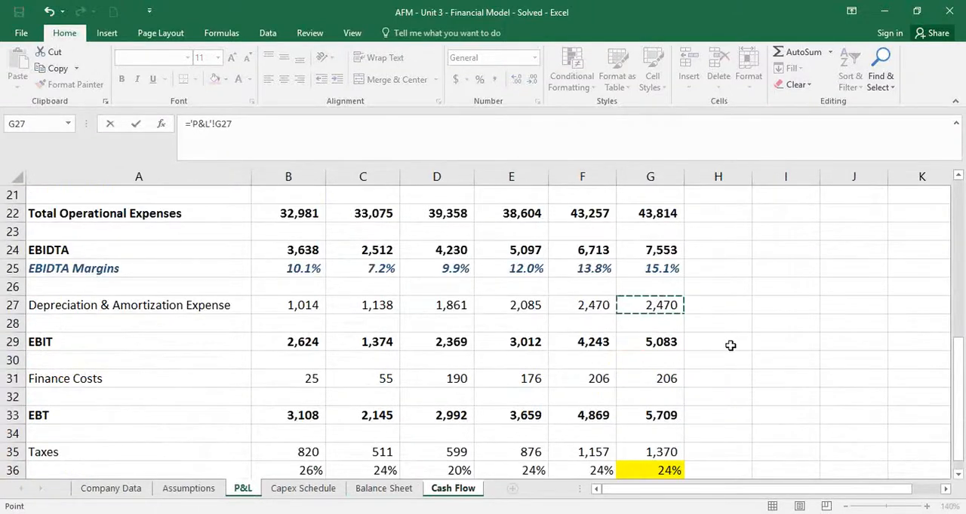
key("Return")
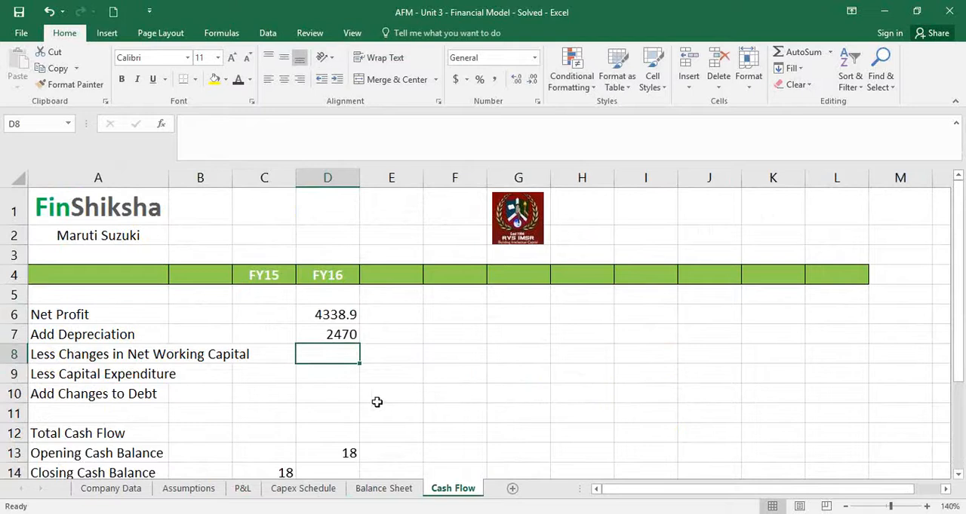
Link FY16 Less Capital Expenditure in D9 of the Cash Flow sheet to FY16 Capex with ='Capex Schedule'!G14
left_click(341, 380)
type("=")
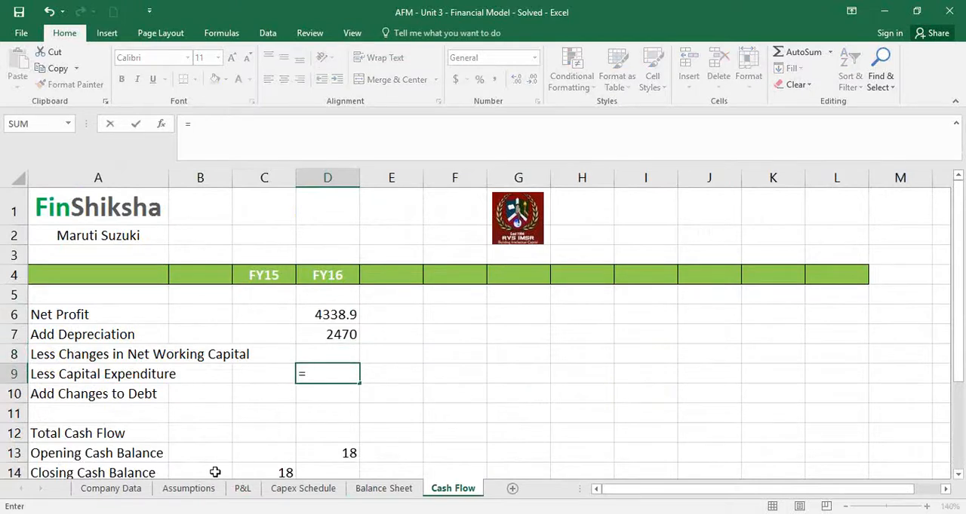
left_click(309, 488)
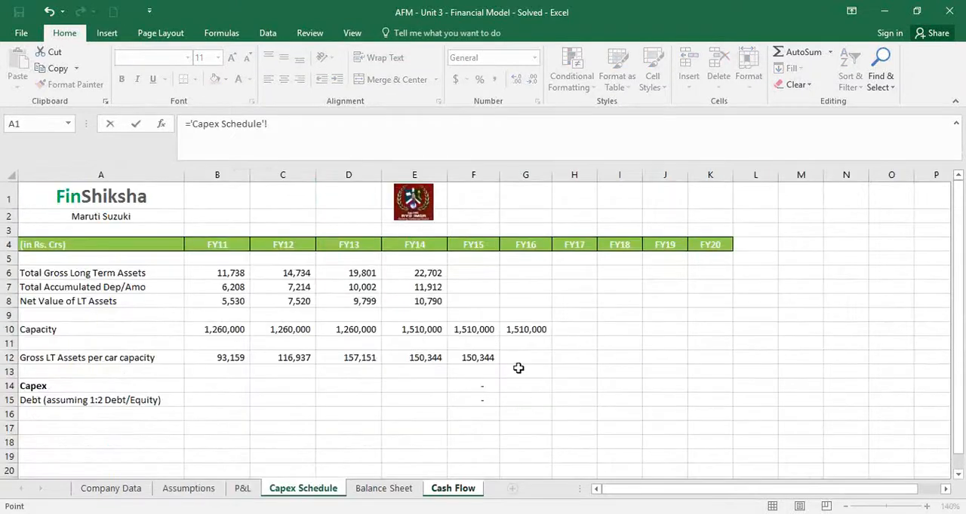
left_click(520, 387)
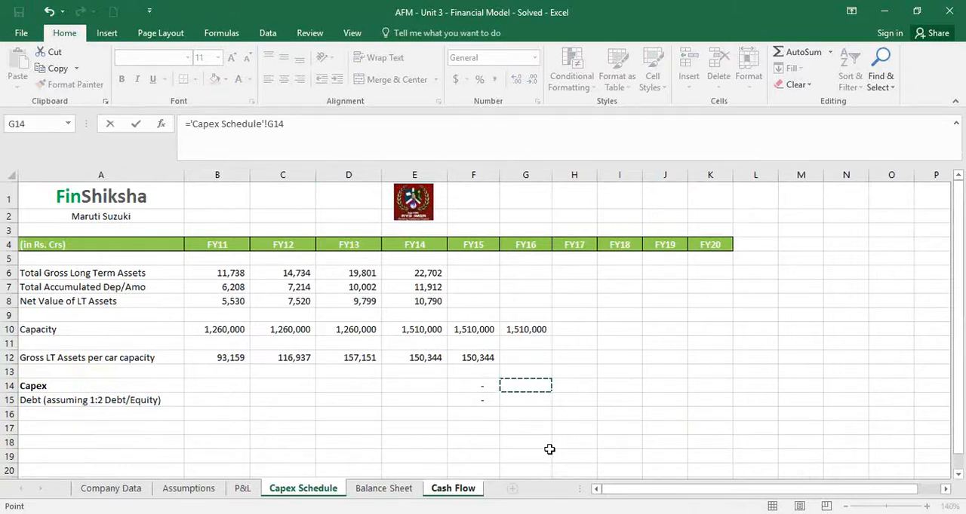
key("Escape")
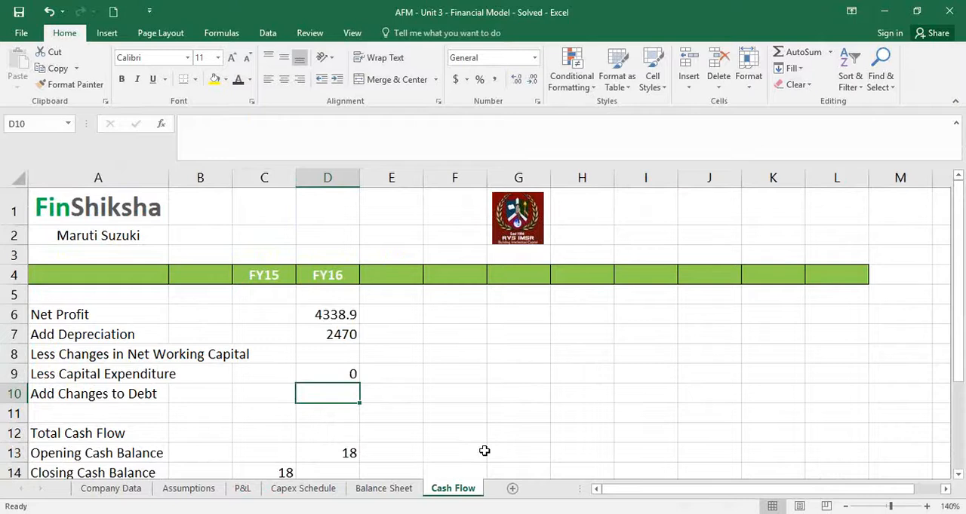
Link FY16 Add Changes to Debt in D10 of the Cash Flow sheet to the FY16 debt with ='Capex Schedule'!G15
type("=")
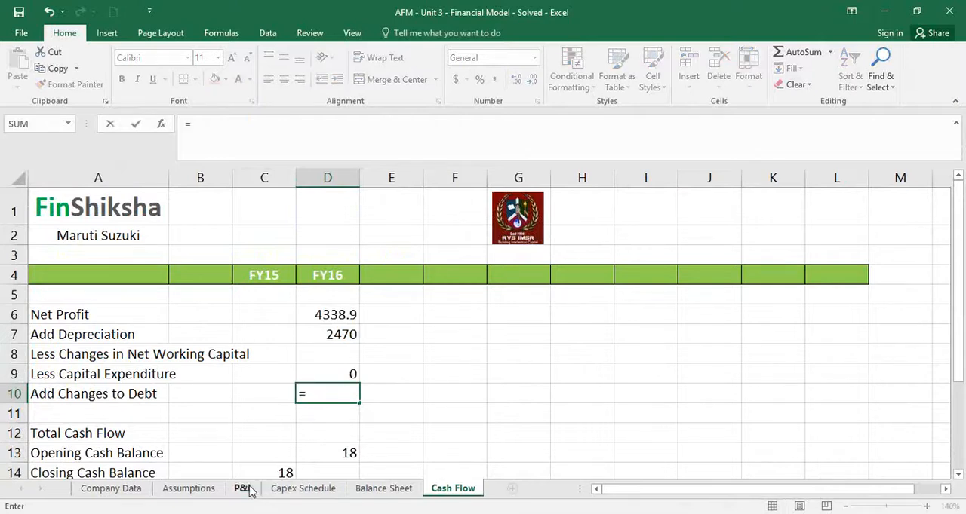
left_click(285, 495)
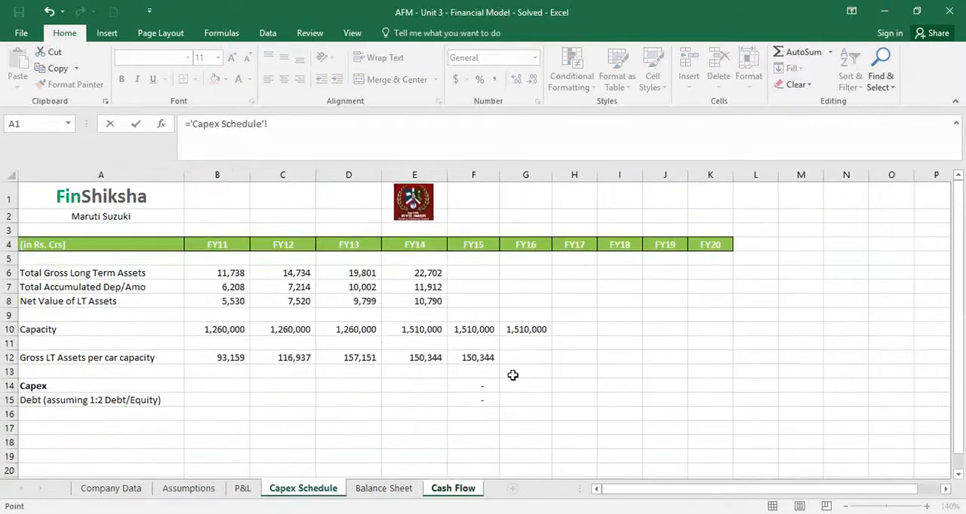
left_click(513, 398)
key("Return")
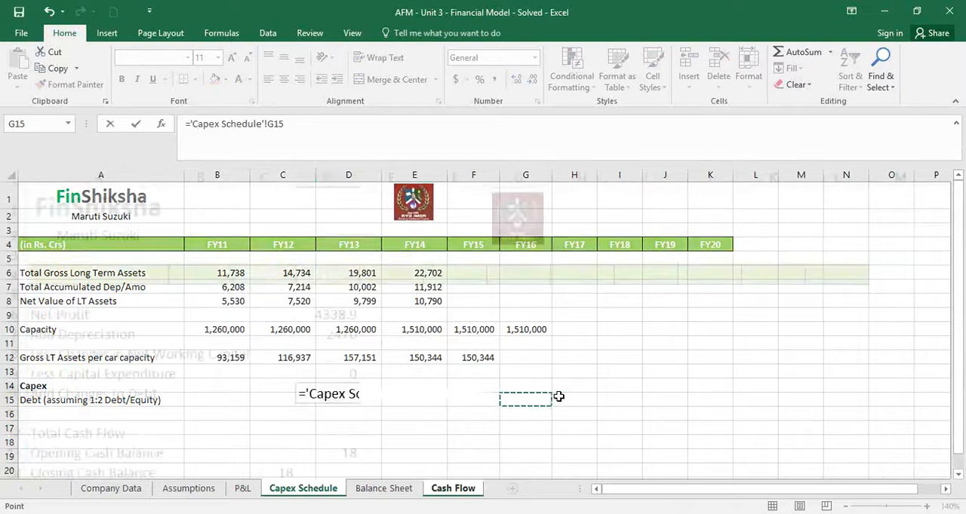
On the Capex Schedule sheet, fill the FY15 Capex, Debt and Gross LT Assets per car capacity formulas across to FY16 in column G
left_click(296, 491)
left_click_drag(483, 387, 547, 408)
left_click(469, 357)
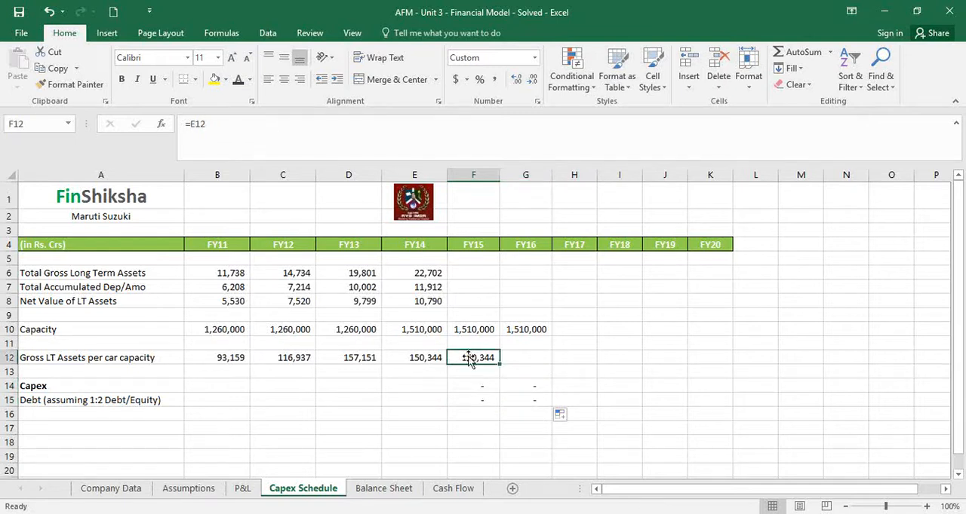
left_click_drag(499, 365, 535, 387)
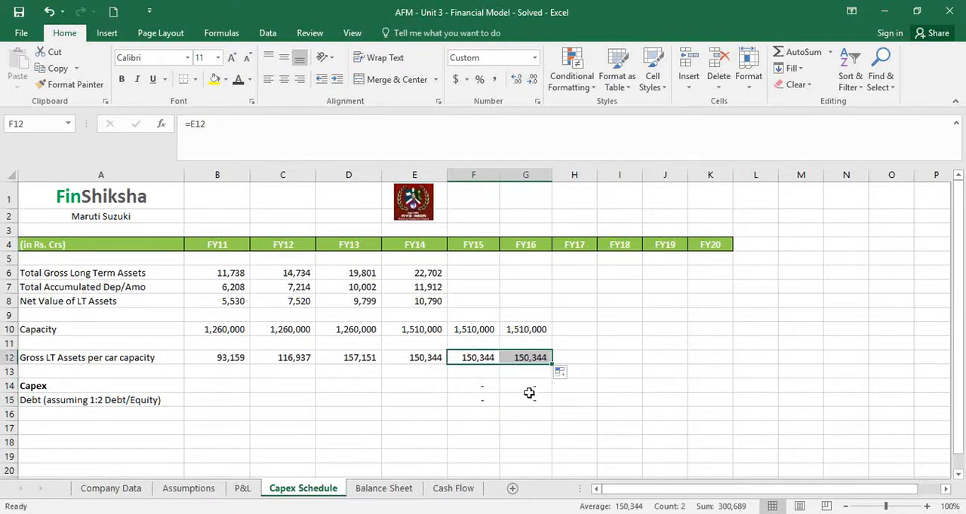
left_click(530, 400)
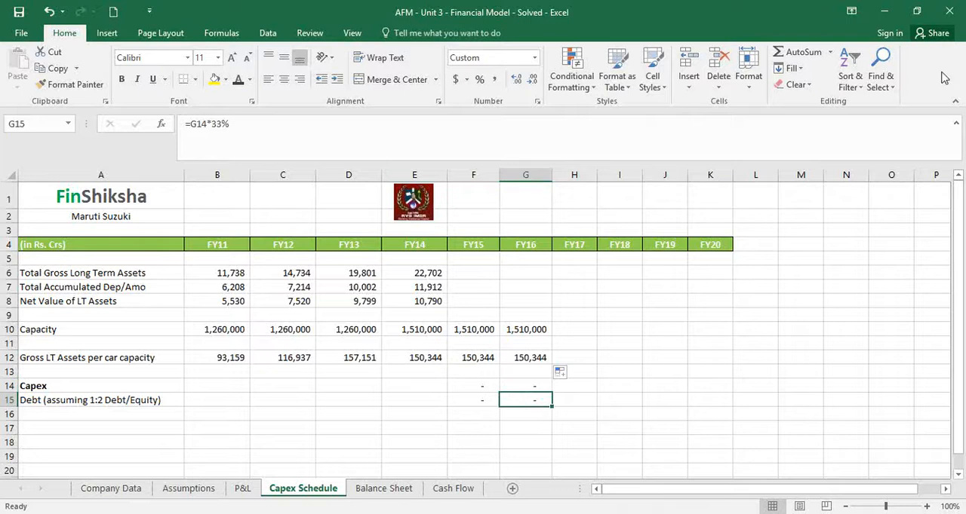
key("alt+Tab")
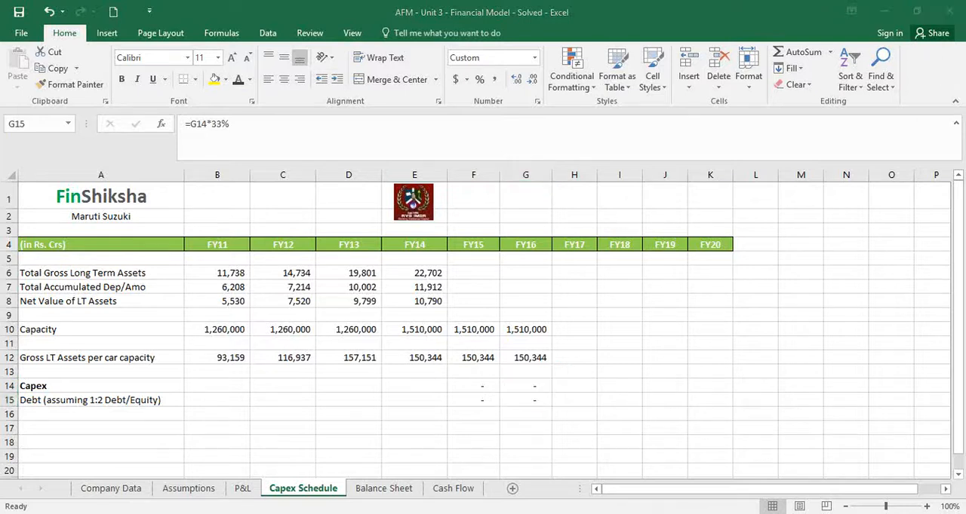
left_click(930, 507)
left_click(929, 507)
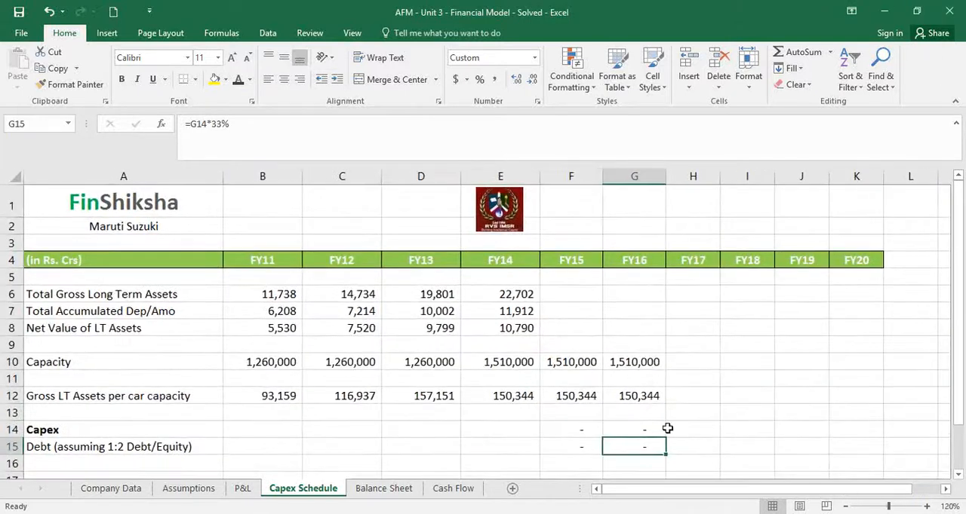
left_click(668, 427)
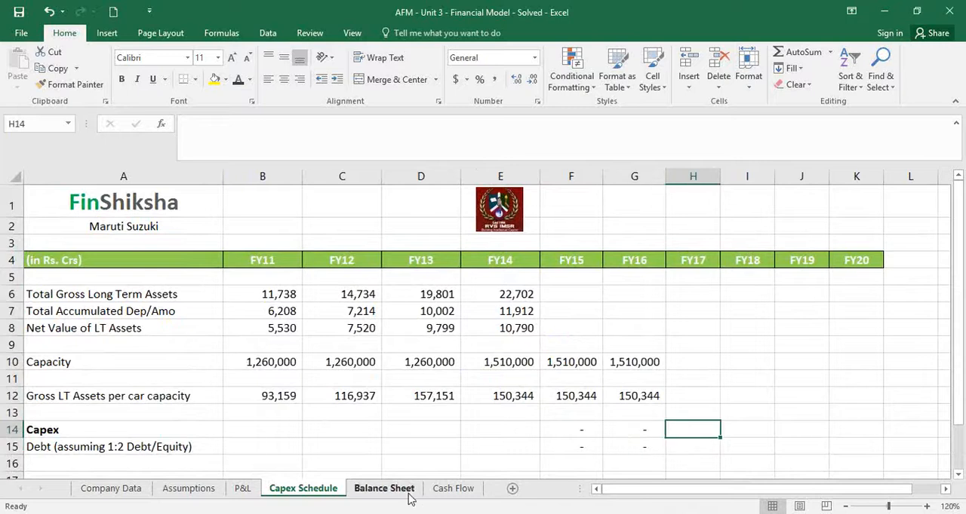
Format the FY16 figures in D6:D10 of the Cash Flow sheet in comma style with no decimals
left_click(436, 494)
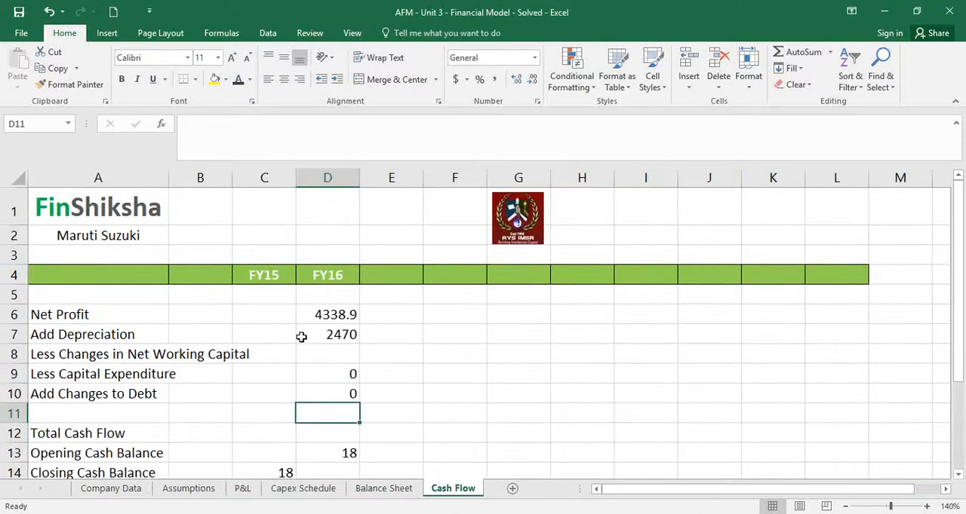
left_click_drag(318, 314, 351, 395)
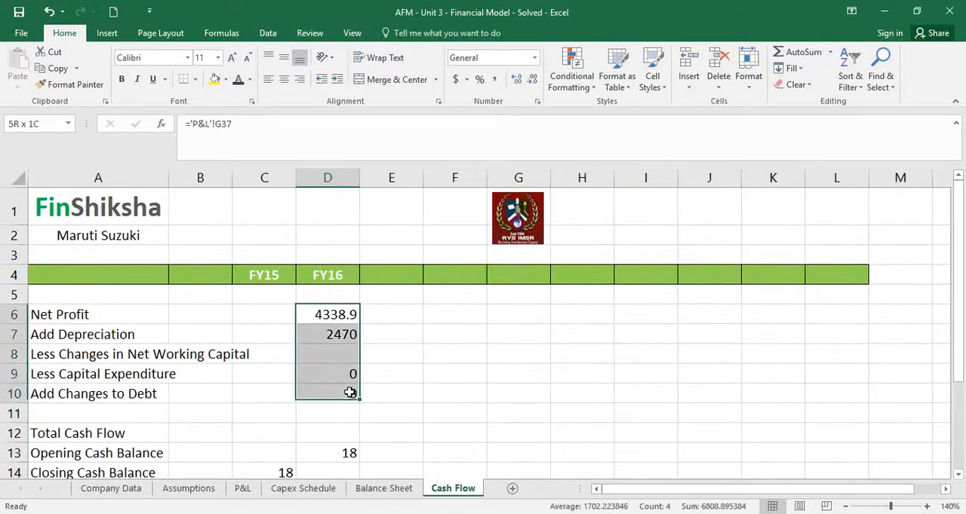
left_click(494, 79)
left_click(532, 79)
left_click(533, 79)
left_click(404, 354)
left_click(342, 342)
left_click(339, 353)
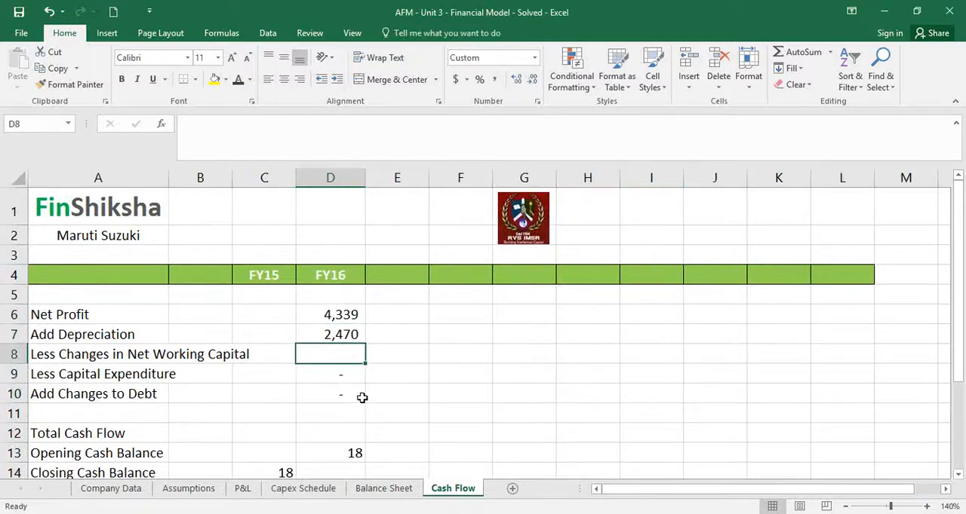
On the Balance Sheet, add labels Non Cash Current Assets in A54, Current Liabilities in A55 and Net Working Capital in A57
left_click(369, 491)
scroll(161, 405, "down", 1)
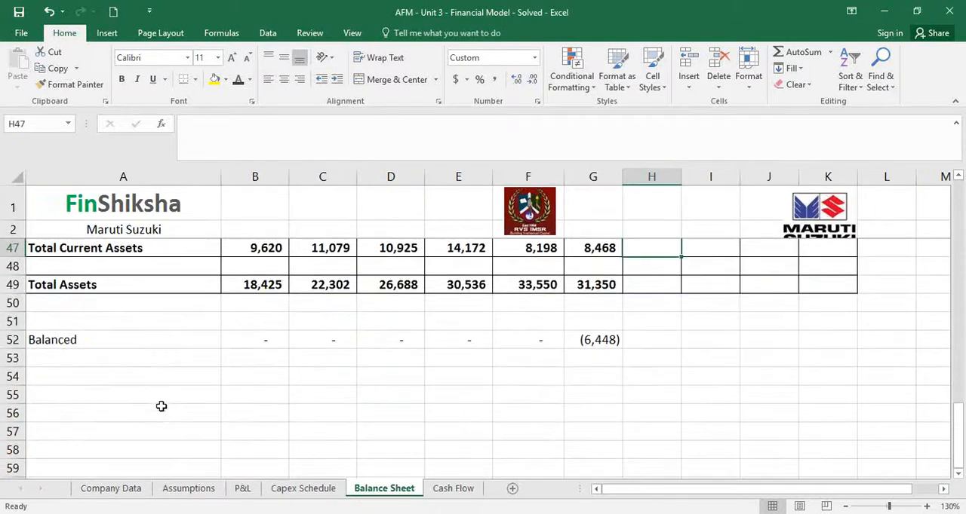
left_click(128, 377)
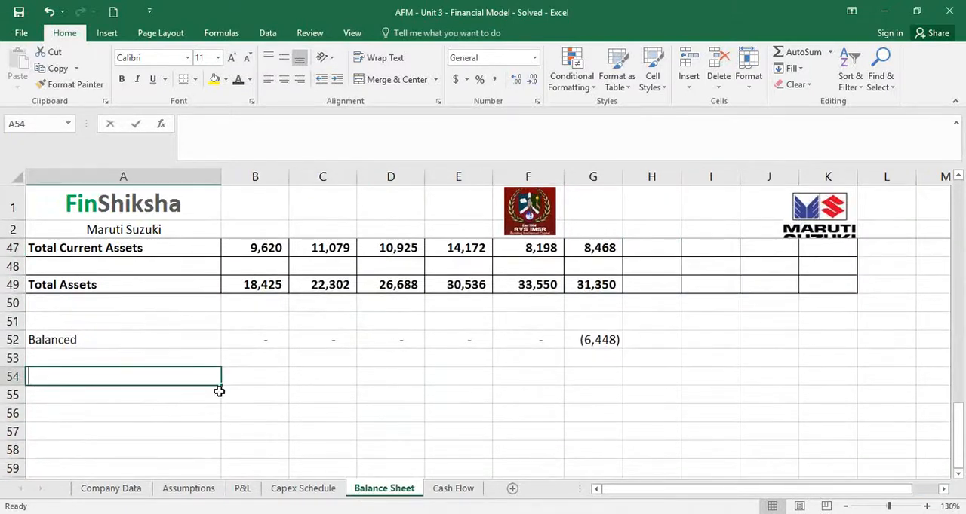
type("CA")
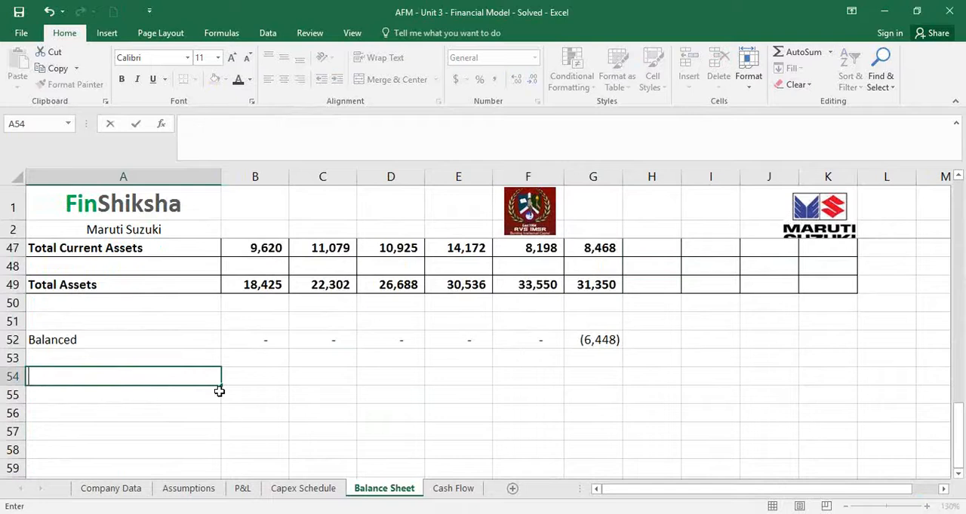
type("Non Cash")
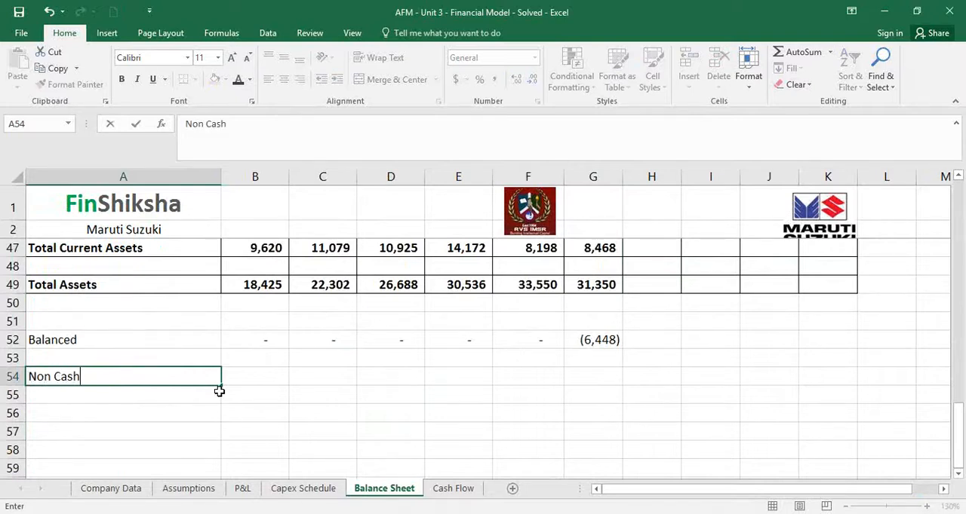
type(" Current Assets")
key("Return")
type("Curre")
type("tn ")
type("Liabilities")
key("Return")
key("Return")
type("Net Working ")
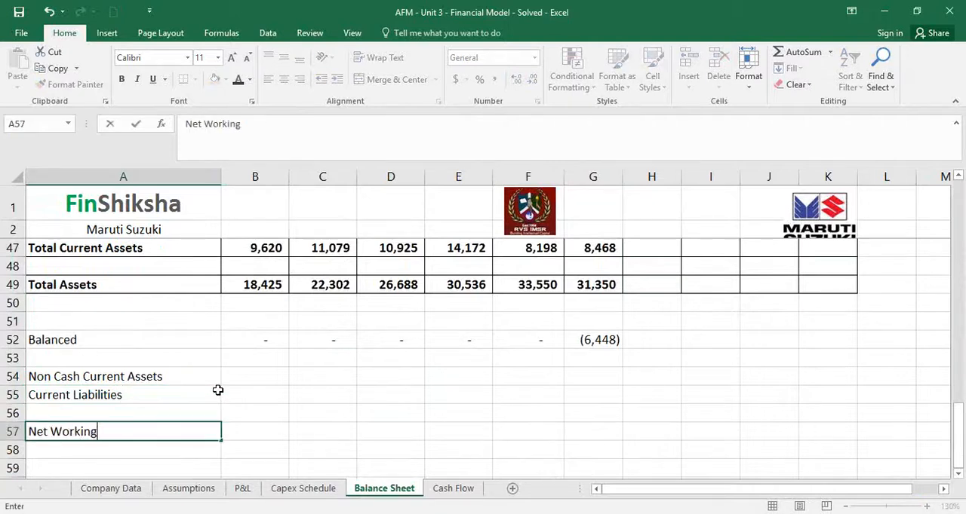
type("Capital")
key("ctrl+Return")
Calculate FY11 Non Cash Current Assets in B54, excluding current investments and cash, with =B42+B43+B45+B46
key("Right")
key("Right")
key("Up")
key("Up")
key("Up")
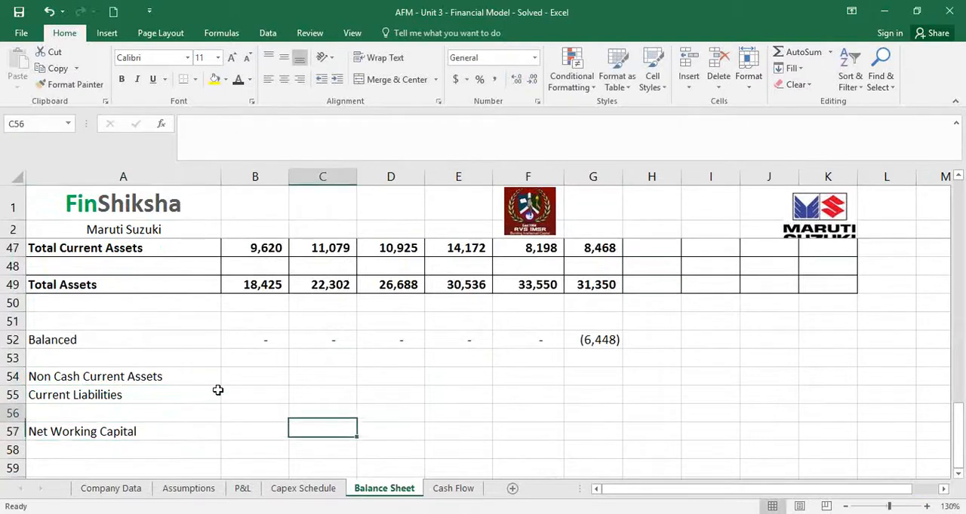
key("Left")
type("=")
key("Up")
key("Up")
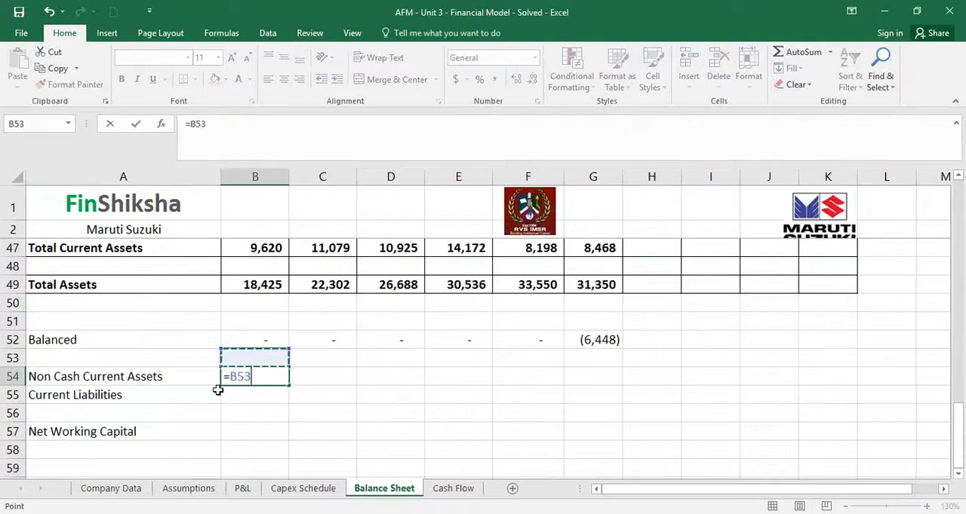
key("Up")
key("Up")
key("Up")
key("Up")
key("Up")
key("Up")
key("Up")
key("Up")
key("Up")
key("Up")
key("Up")
key("Up")
key("Up")
key("Down")
key("Down")
key("Down")
type("+")
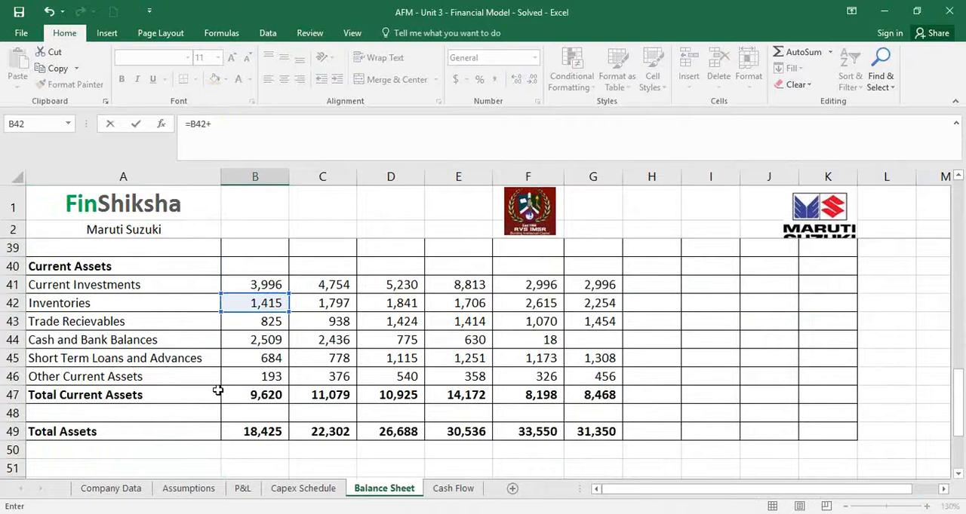
key("Up")
key("Up")
key("Up")
key("Up")
key("Up")
key("Up")
key("Up")
key("Up")
key("Up")
key("Up")
key("Up")
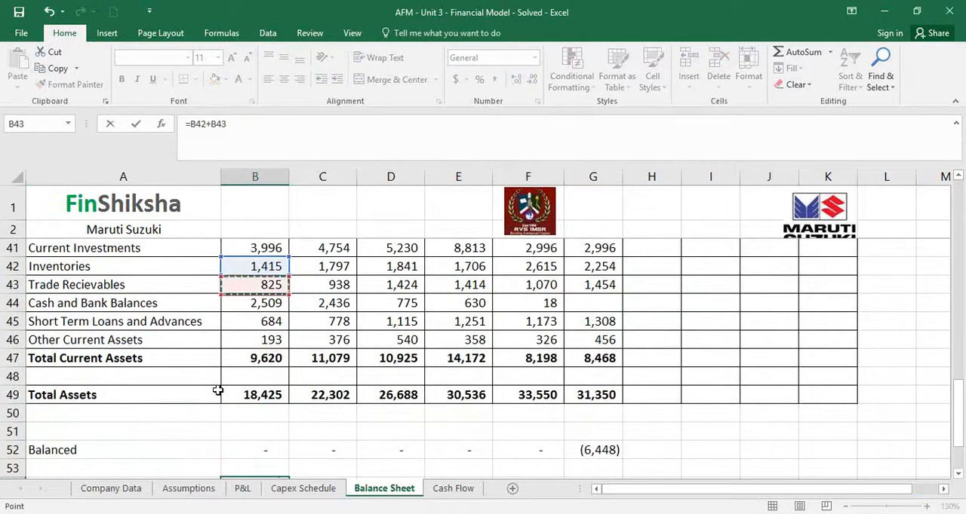
type("+")
key("Up")
key("Up")
key("Up")
key("Up")
key("Up")
key("Up")
key("Up")
key("Up")
key("Up")
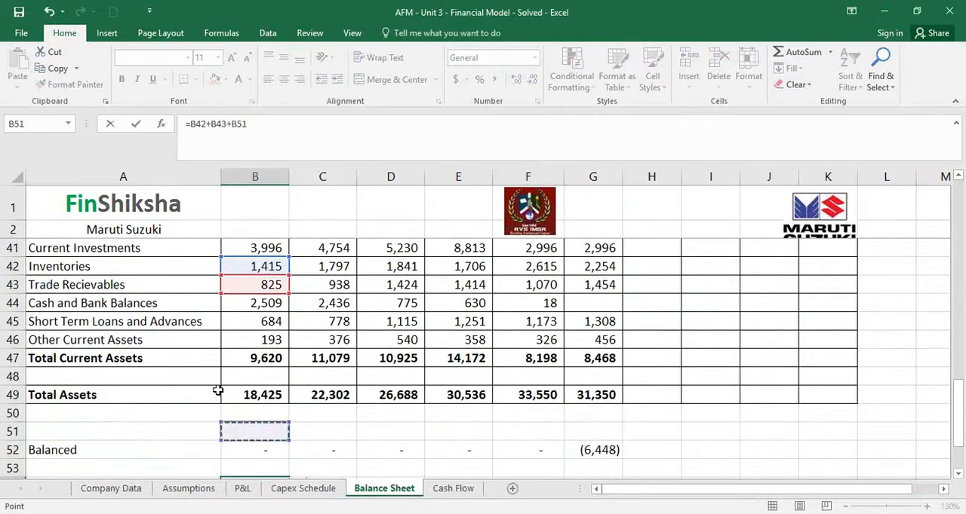
type("+")
key("Up")
key("Up")
key("Up")
key("Up")
key("Up")
key("Up")
key("Up")
key("Up")
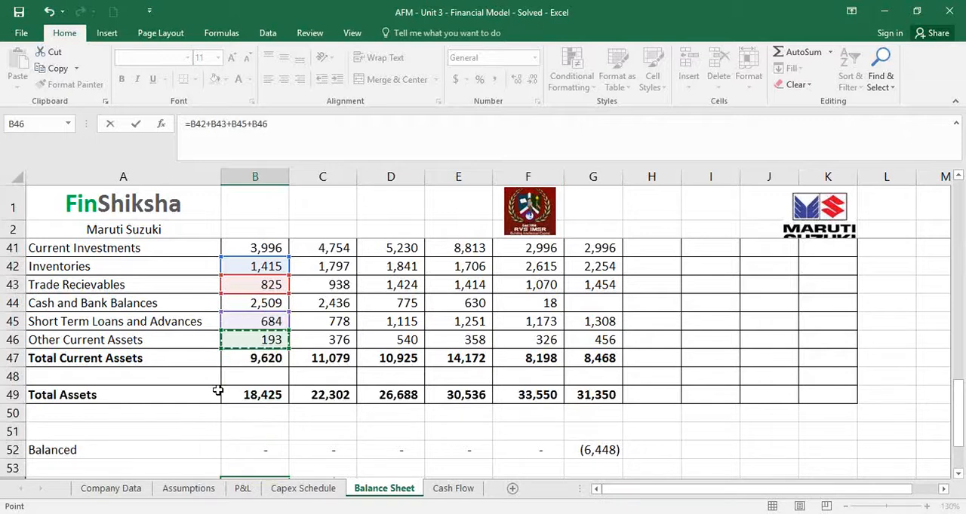
key("Return")
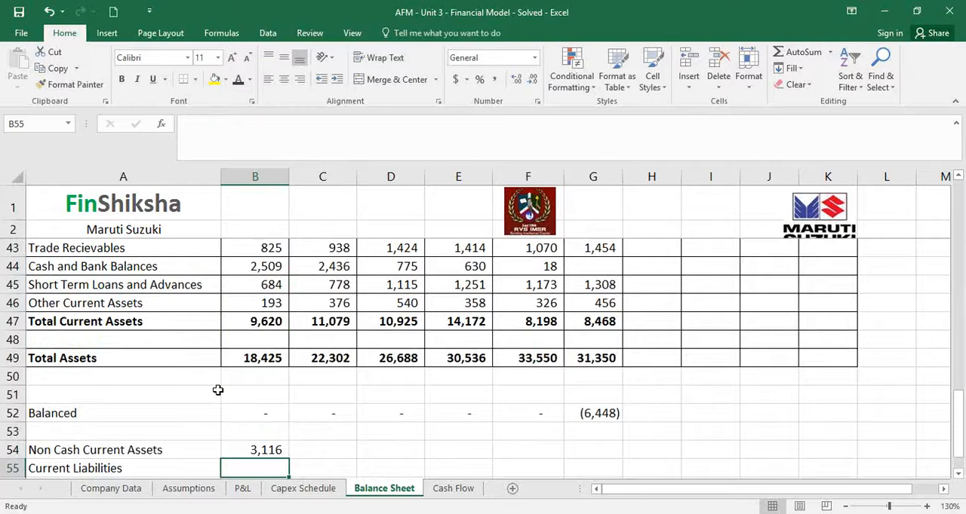
Link FY11 Current Liabilities in B55 to Total Current Liabilities in B24
type("=")
key("Up")
key("Up")
key("Up")
key("Up")
key("Up")
key("Up")
key("Up")
key("Up")
key("Up")
key("Up")
key("Up")
key("Up")
key("Up")
key("Up")
key("Up")
key("Up")
key("Up")
key("Up")
key("Up")
key("Up")
key("Up")
key("Up")
key("Up")
key("Up")
key("Up")
key("Up")
key("Up")
key("Up")
key("Up")
key("Up")
key("Up")
key("Up")
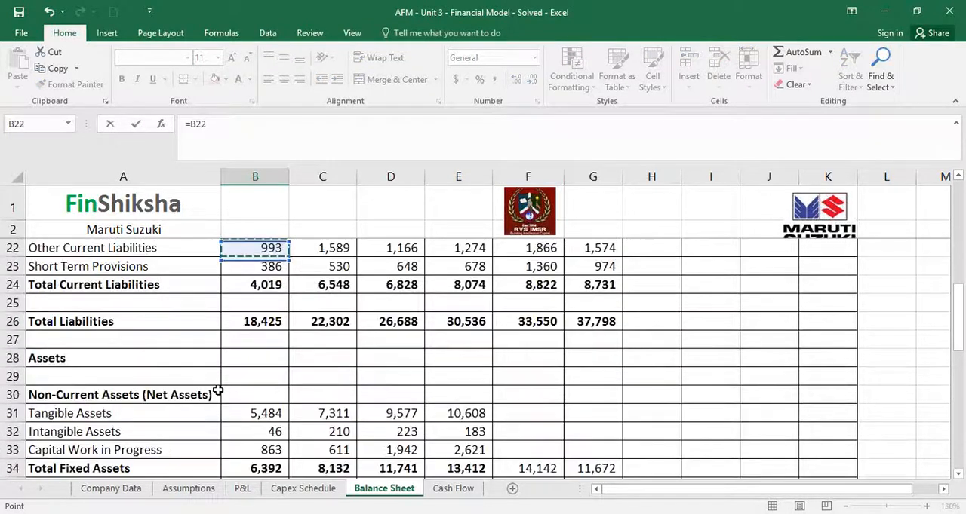
key("Down")
key("Down")
key("Down")
key("Up")
key("Return")
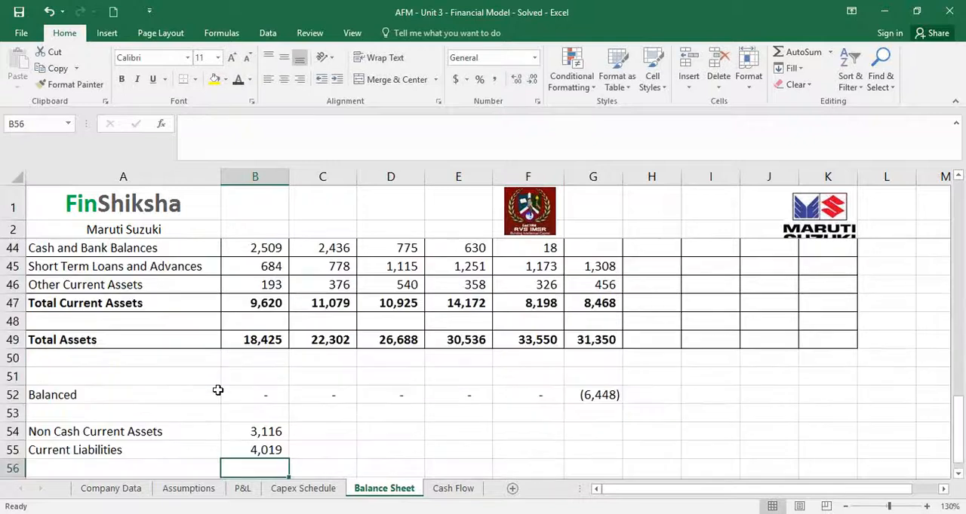
Calculate FY11 Net Working Capital in B57 as Non Cash Current Assets minus Current Liabilities, B54-B55
key("Down")
key("Down")
key("Up")
type("=")
key("Up")
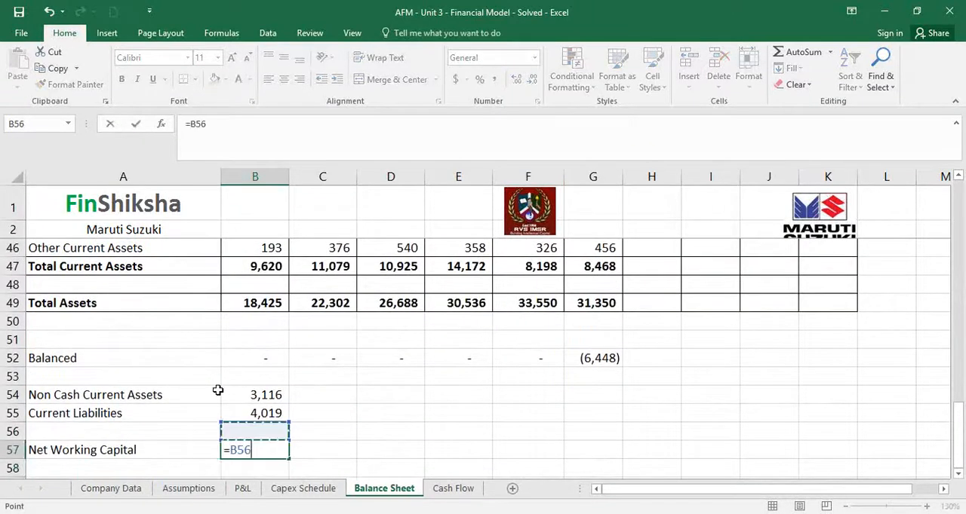
key("Up")
key("Up")
key("Up")
key("Down")
type("-")
Fill the working capital formulas in B54:B57 across to FY16 in column G
key("Up")
key("Up")
key("Return")
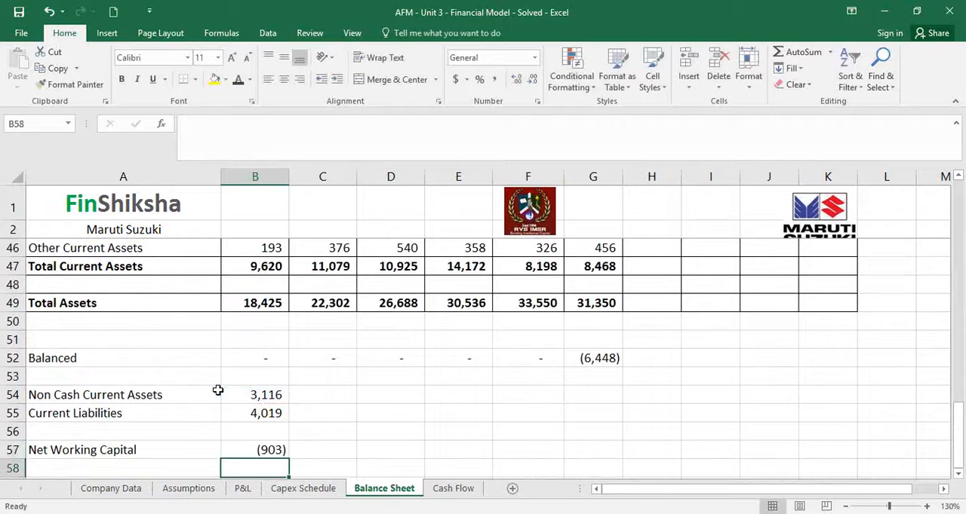
key("Up")
left_click_drag(261, 394, 601, 445)
scroll(528, 451, "down", 2)
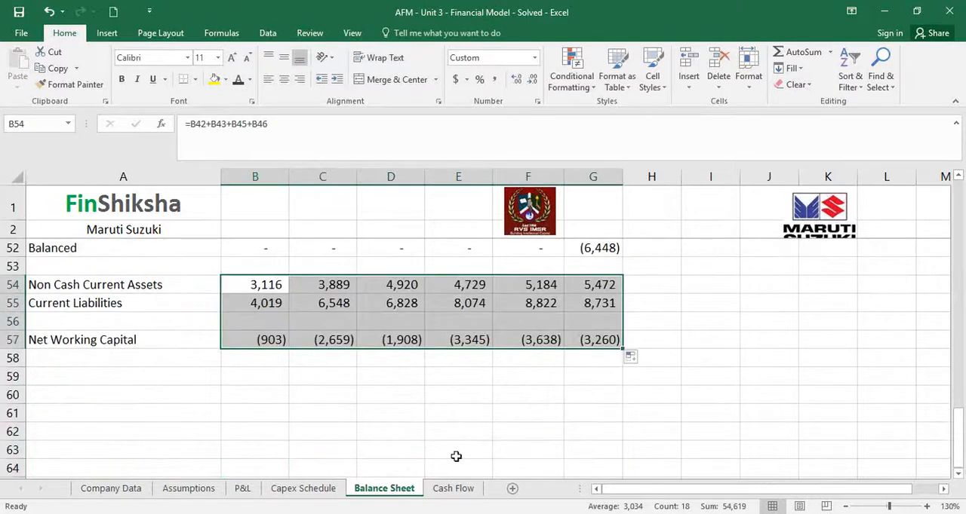
Add the label Change in NWC in A58, directly below Net Working Capital
left_click(151, 362)
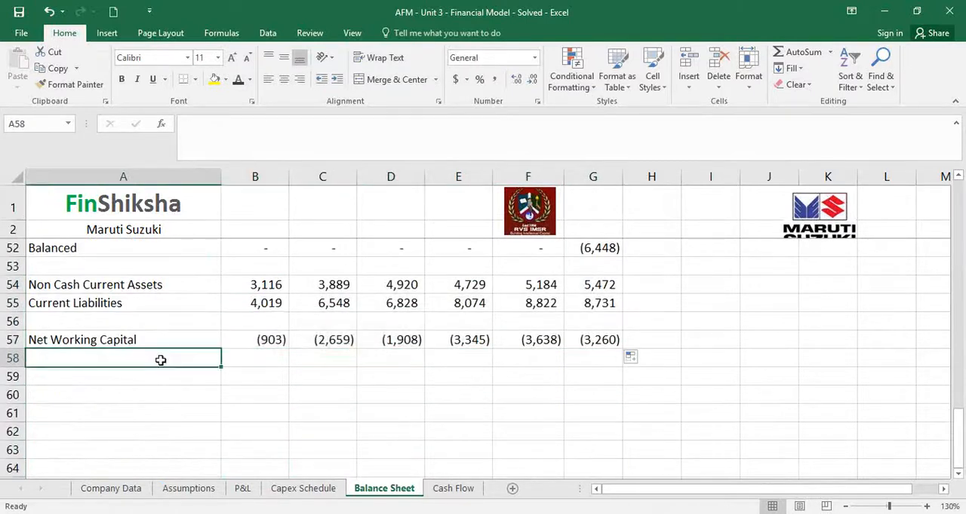
type("Change in NWC")
Calculate FY12 Change in NWC in C58 with =C57-B57 and fill the formula across to FY16 in column G
key("Right")
key("Right")
key("Right")
key("Left")
type("=")
key("Up")
type("-")
key("Up")
key("Left")
key("Return")
key("Up")
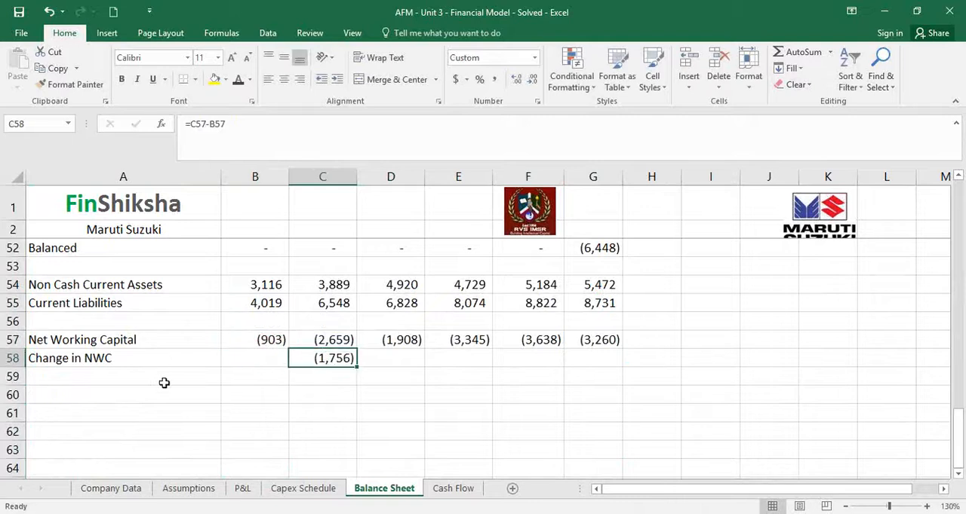
left_click_drag(357, 368, 610, 364)
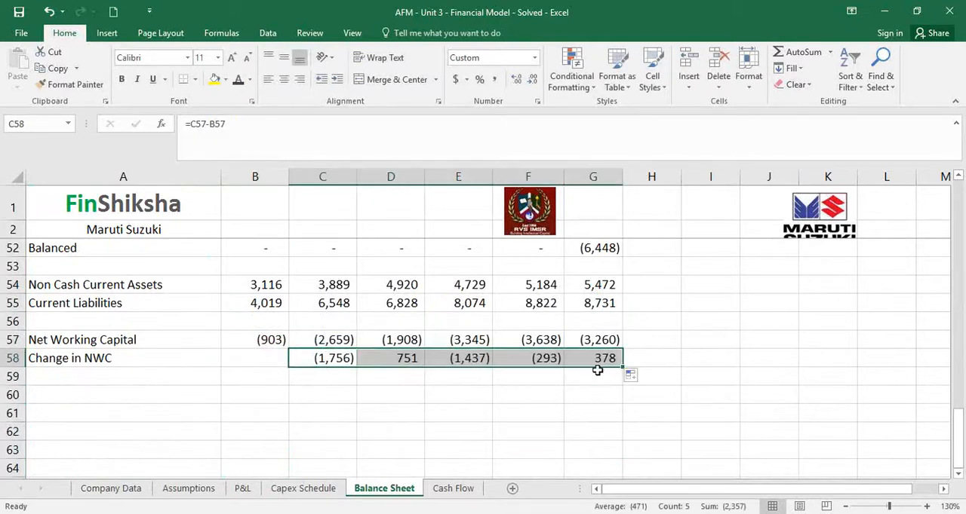
Review the FY16 entries in column G that feed the net working capital calculation
left_click(597, 369)
key("Up")
key("Up")
key("Up")
key("Up")
key("Up")
key("Up")
key("Up")
key("Up")
key("Up")
key("Up")
key("Up")
key("Up")
key("Up")
key("Up")
key("Down")
key("Down")
key("Down")
key("Down")
key("Down")
key("Down")
key("Down")
key("Down")
key("Down")
key("Down")
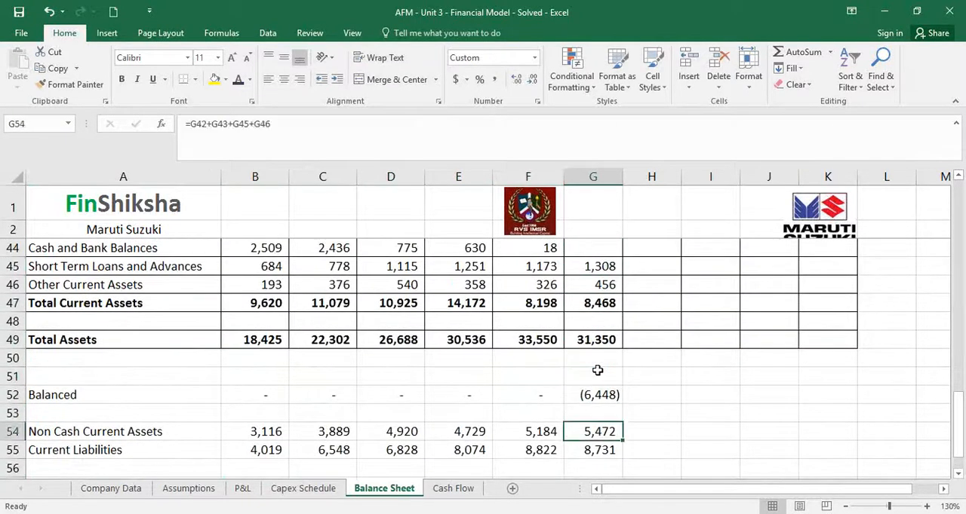
key("Down")
key("Down")
key("Down")
key("Down")
key("Down")
key("Up")
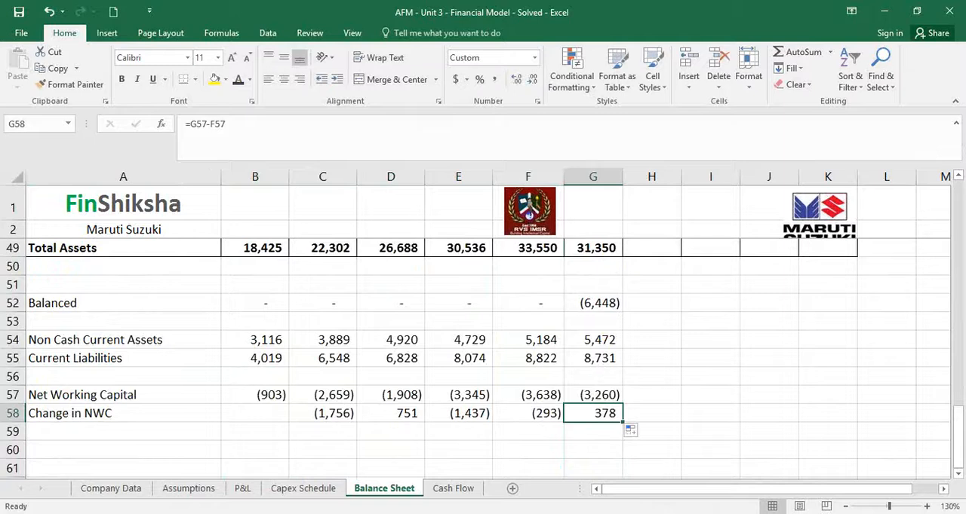
Link FY16 Less Changes in Net Working Capital in D8 of the Cash Flow sheet to Change in NWC in 'Balance Sheet'!G58
left_click(441, 492)
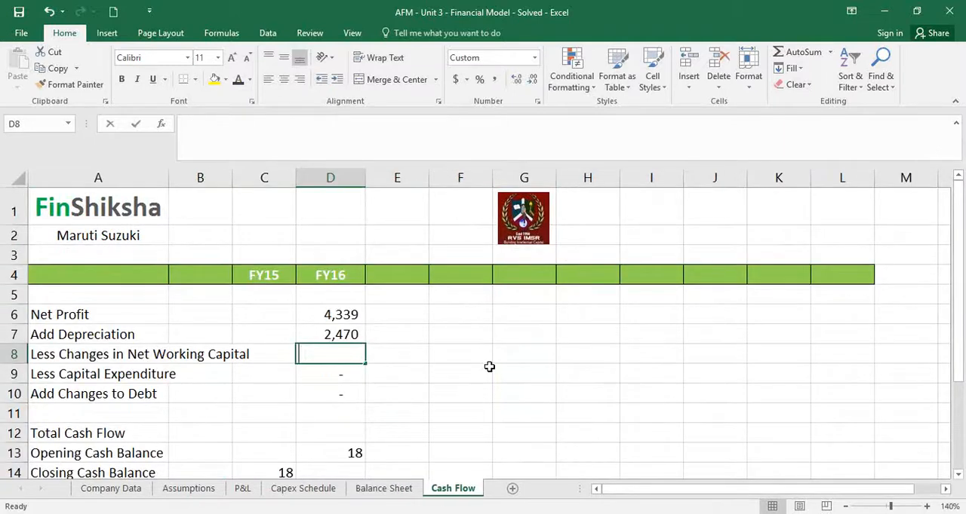
type("=")
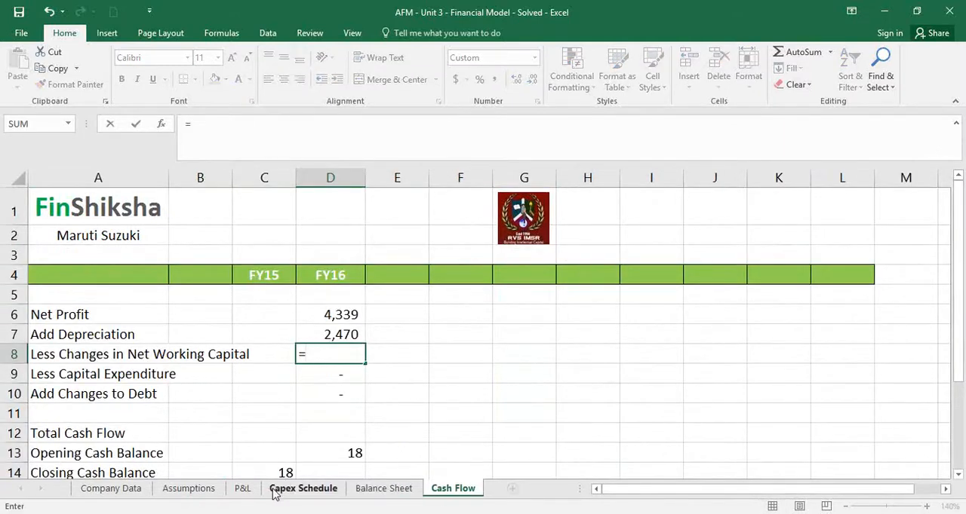
left_click(370, 489)
left_click(588, 416)
key("Return")
Calculate FY16 Total Cash Flow in D12 of the Cash Flow sheet with =D6+D7-D8-D9+D10
key("Down")
key("Down")
key("Down")
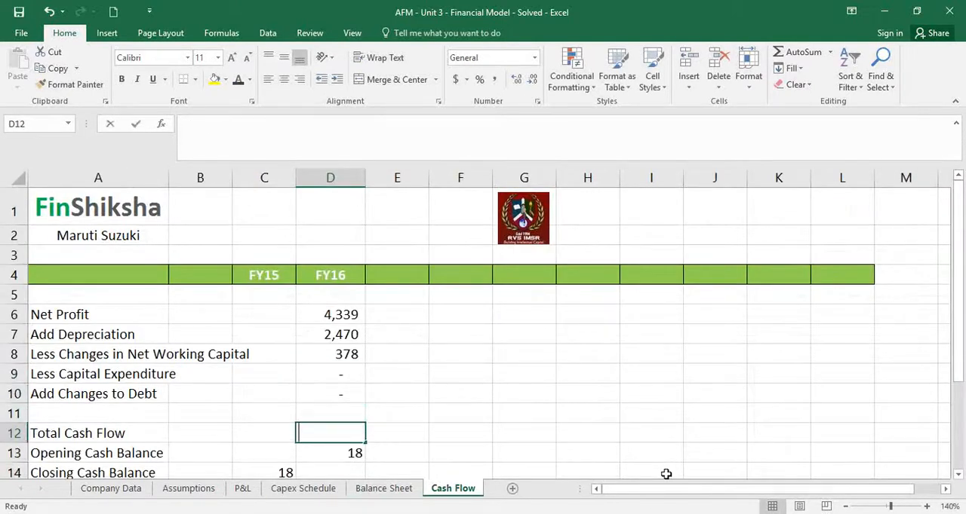
type("=")
key("Up")
key("Up")
key("Up")
key("Up")
key("Up")
key("Up")
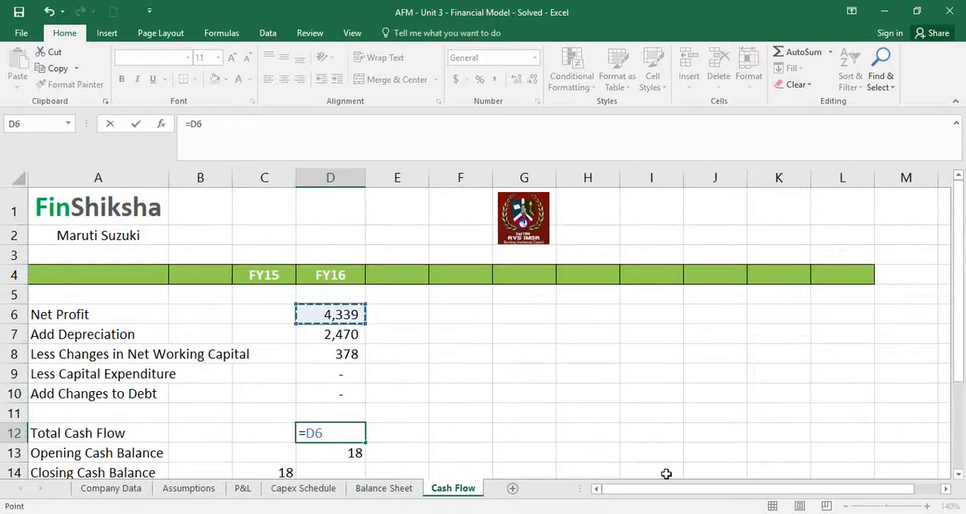
type("+")
key("Up")
key("Up")
key("Up")
key("Up")
key("Up")
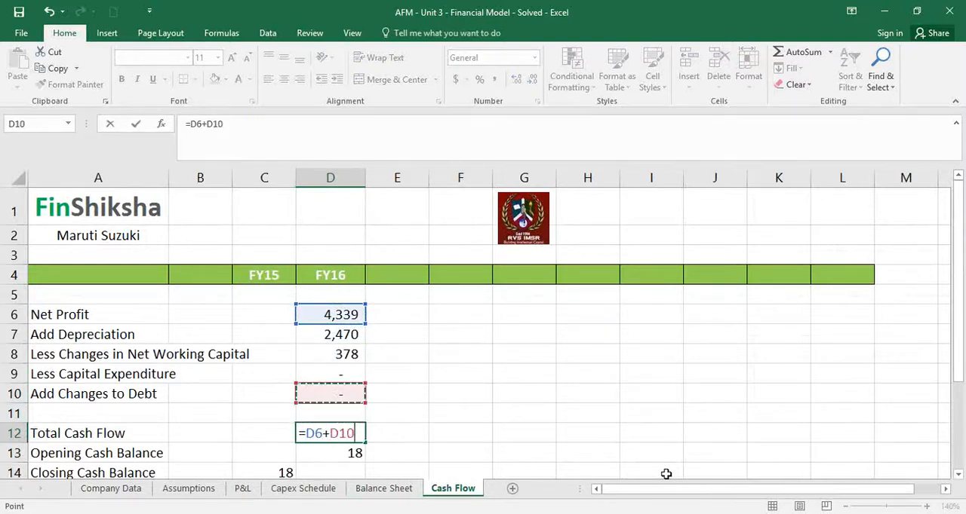
type("-")
key("Up")
key("Up")
key("Up")
key("Up")
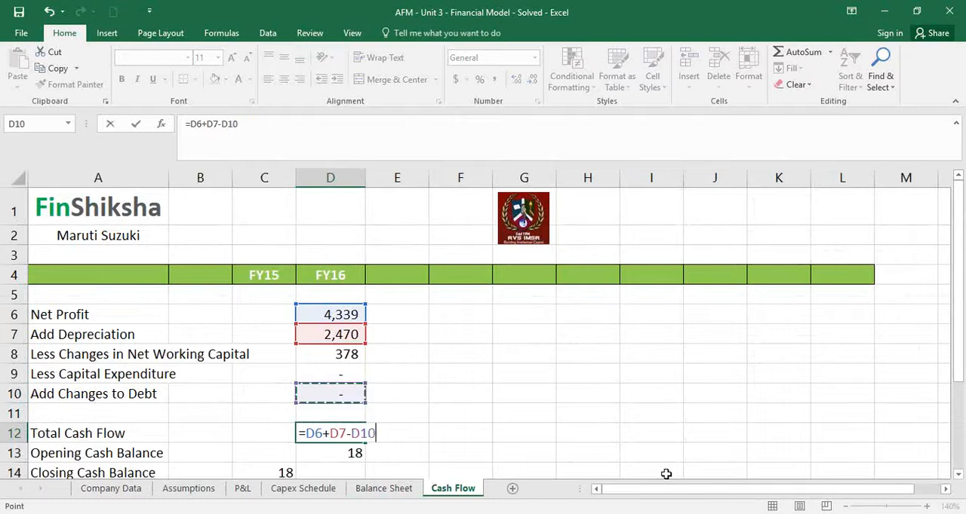
type("-")
key("Up")
key("Up")
key("Up")
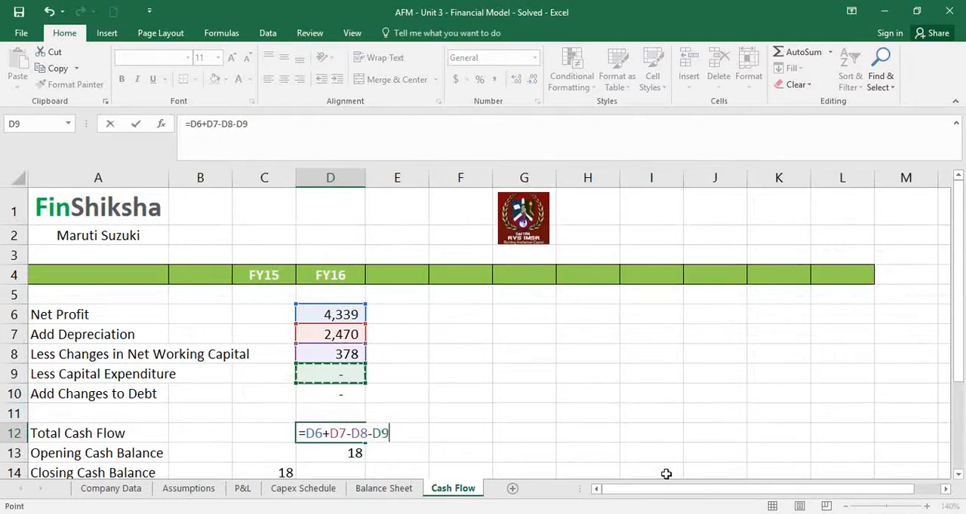
type("+")
key("Up")
key("Up")
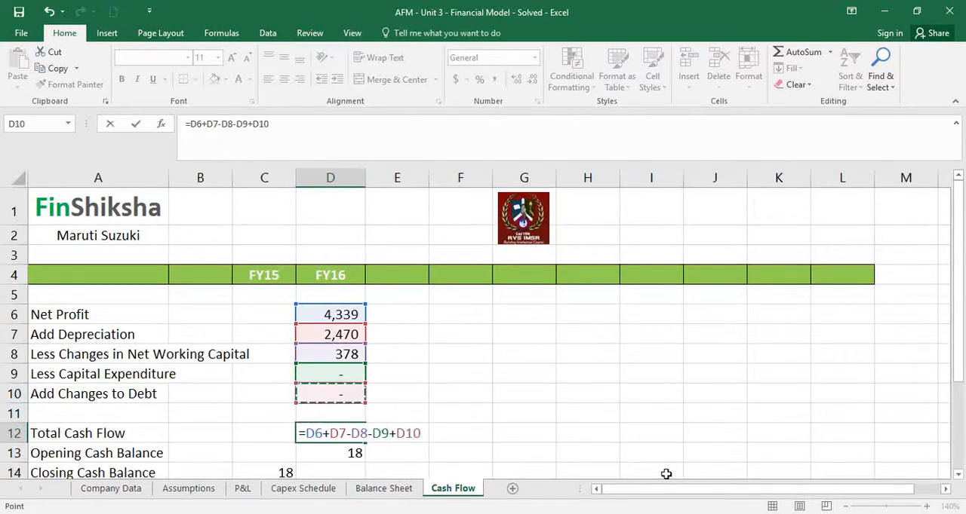
key("Return")
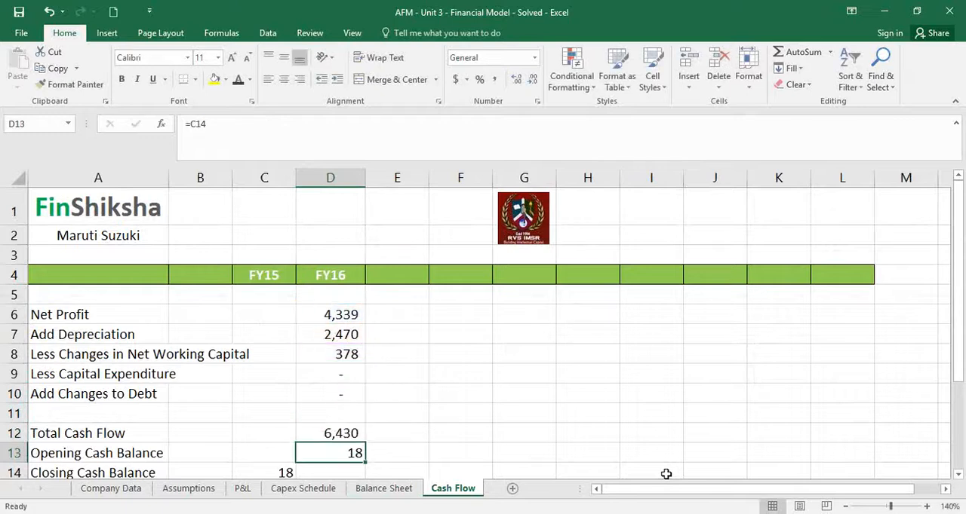
Format the opening and closing cash balance cells C13:D14 in comma style with no decimals
key("Return")
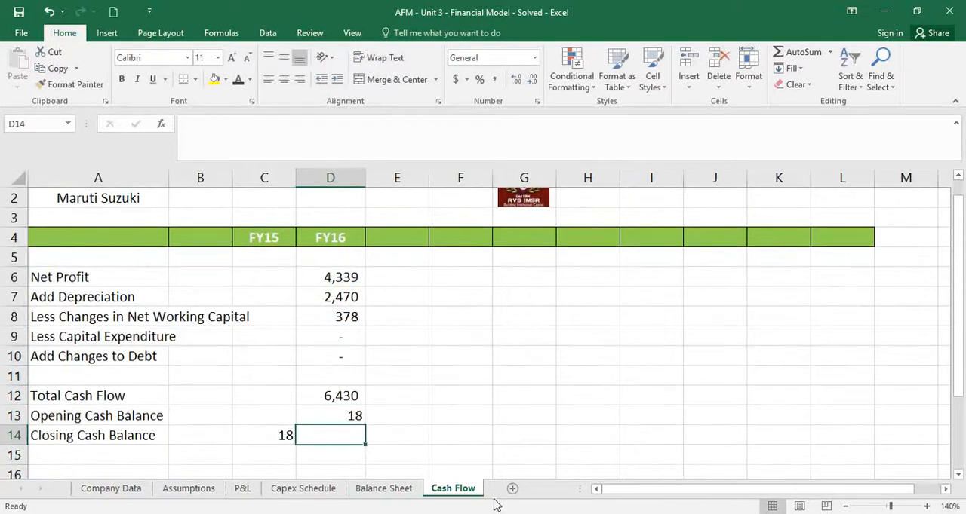
left_click(383, 488)
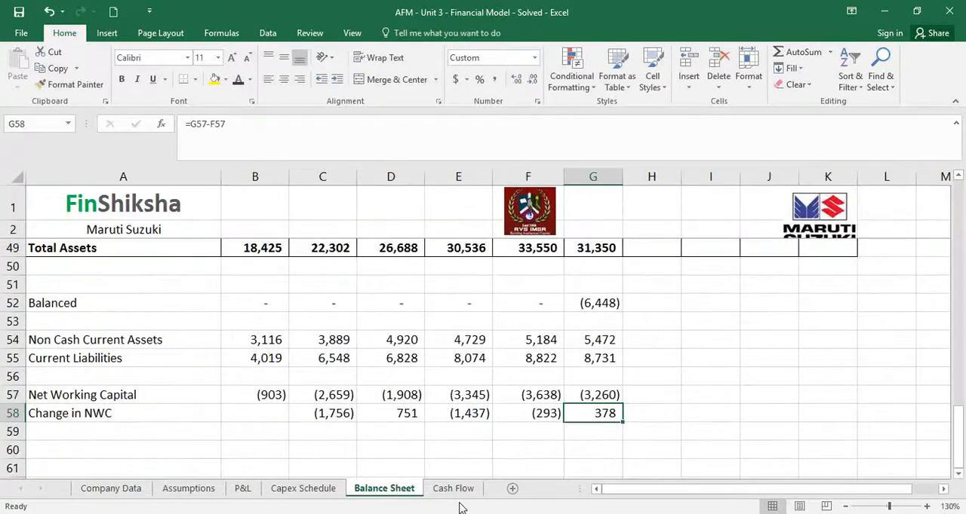
left_click(455, 489)
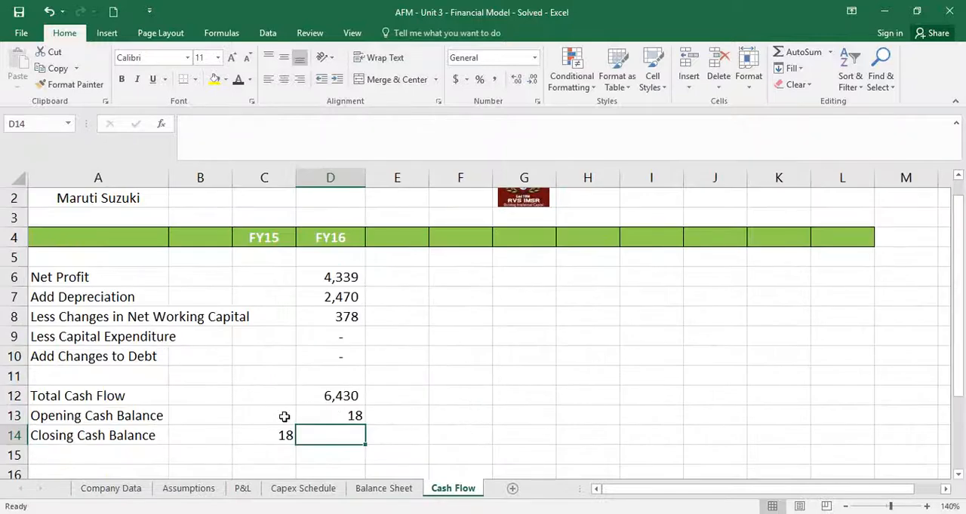
left_click_drag(282, 415, 323, 435)
left_click(492, 79)
left_click(532, 79)
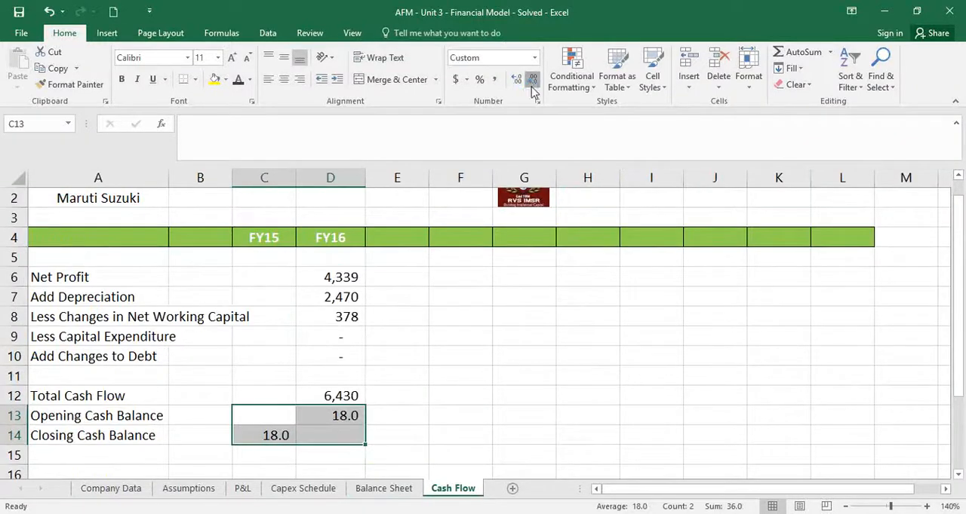
left_click(532, 79)
Calculate the FY16 Closing Cash Balance in D14 with =D12+D13
left_click(346, 433)
type("=")
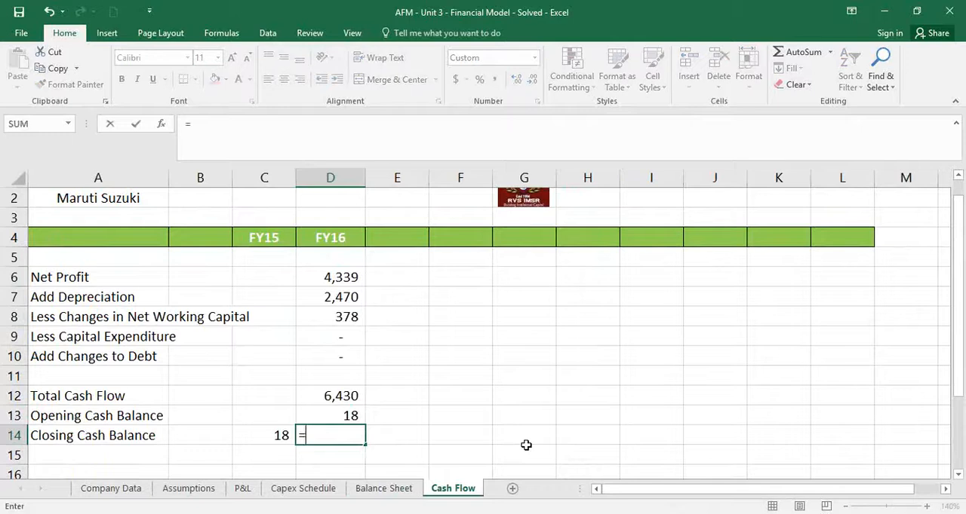
key("Up")
key("Up")
type("+")
key("Up")
key("Return")
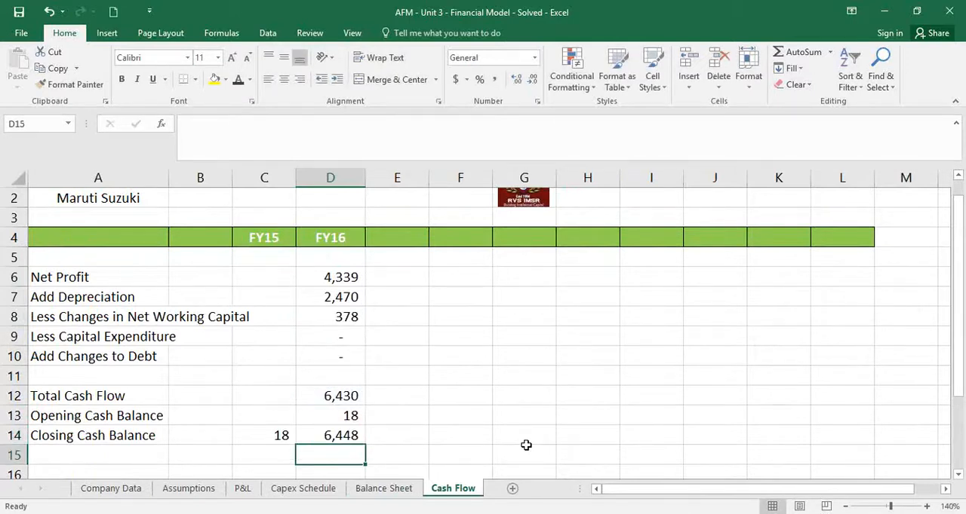
Link FY16 Cash and Bank Balances in G44 of the Balance Sheet to the closing cash in 'Cash Flow'!D14
scroll(543, 429, "up", 1)
left_click(345, 469)
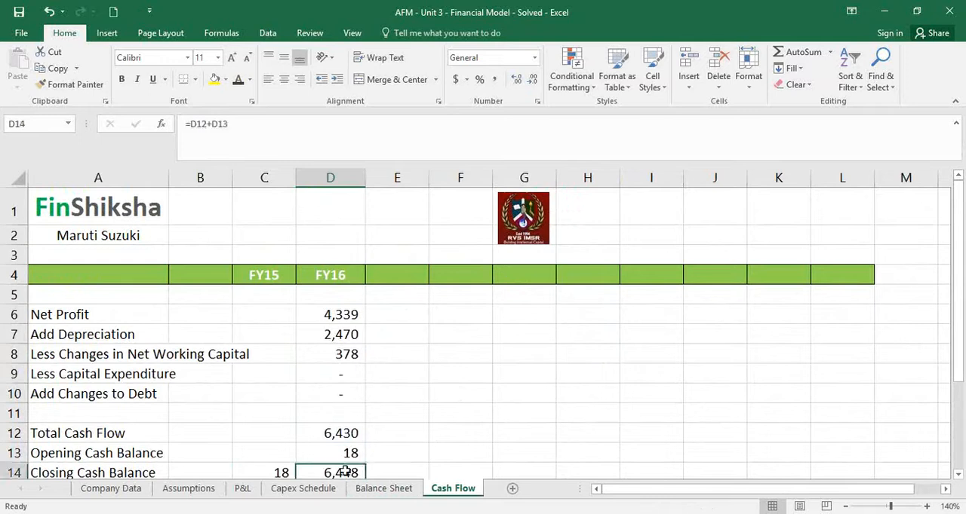
left_click(384, 489)
scroll(620, 359, "up", 4)
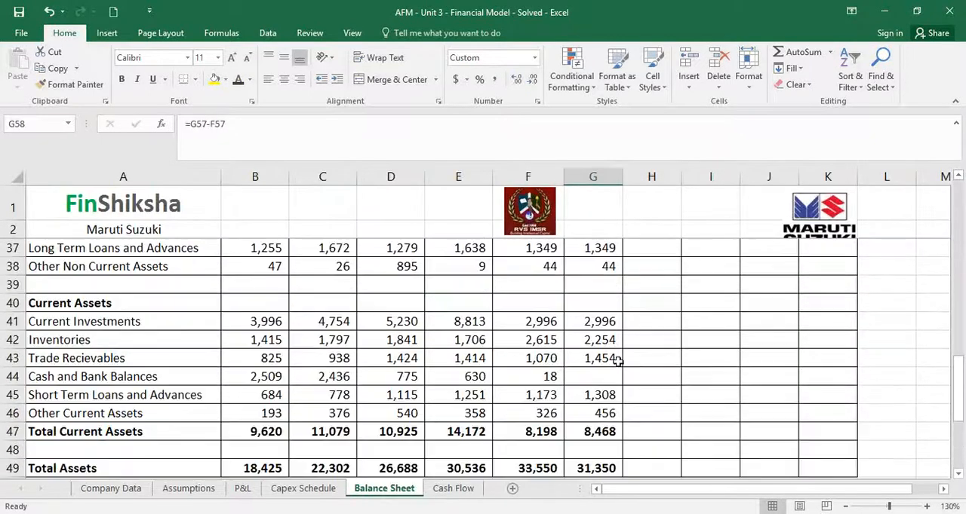
left_click(611, 383)
type("=")
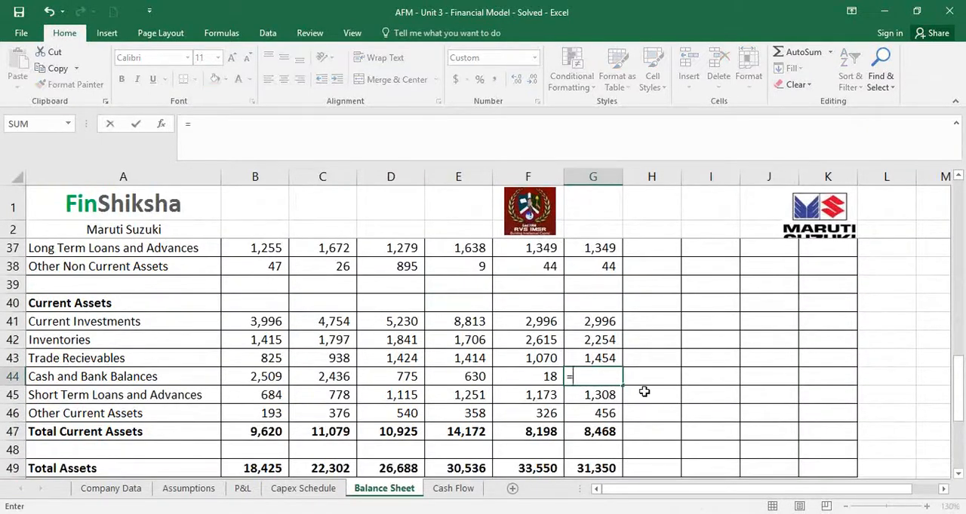
left_click(463, 492)
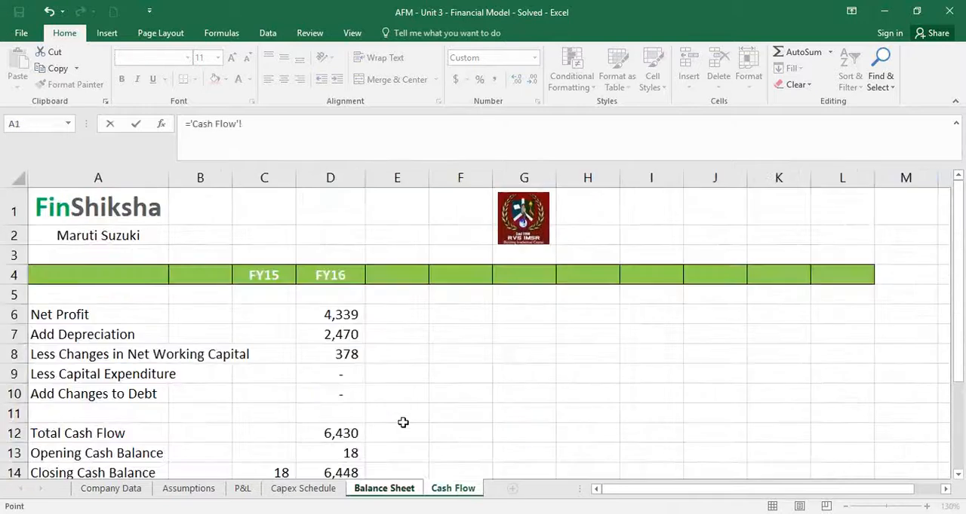
left_click(338, 467)
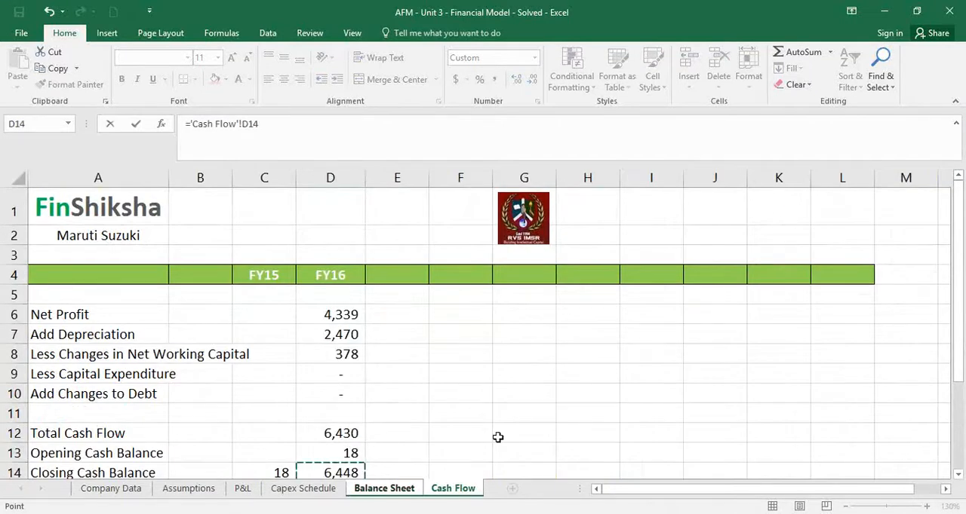
key("Return")
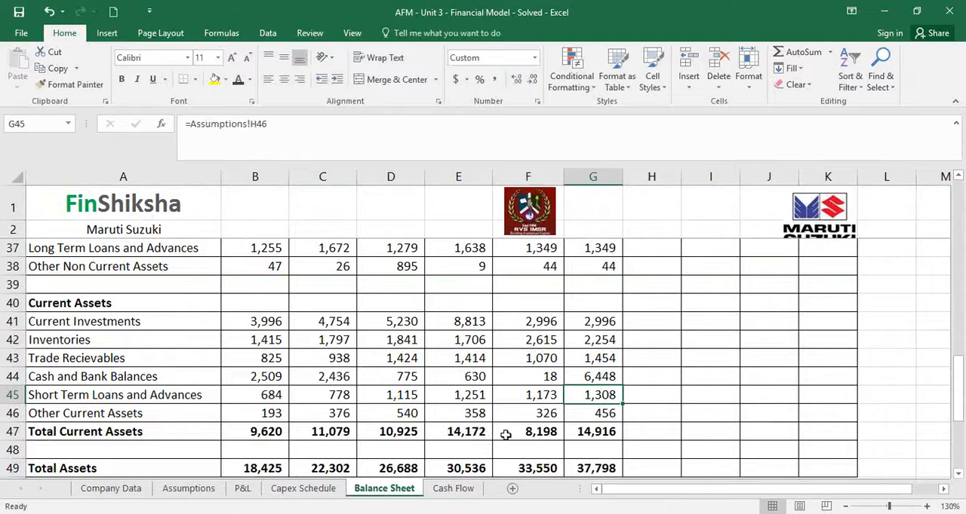
Check the Balanced row 52 and compare FY16 Total Assets in G49 with Total Liabilities in G26
scroll(625, 409, "down", 3)
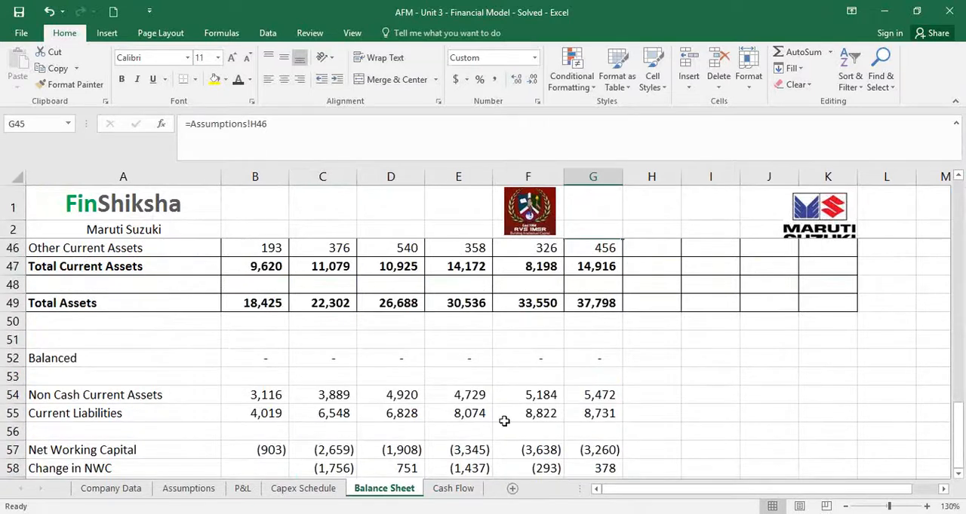
left_click_drag(59, 358, 600, 355)
left_click(617, 304)
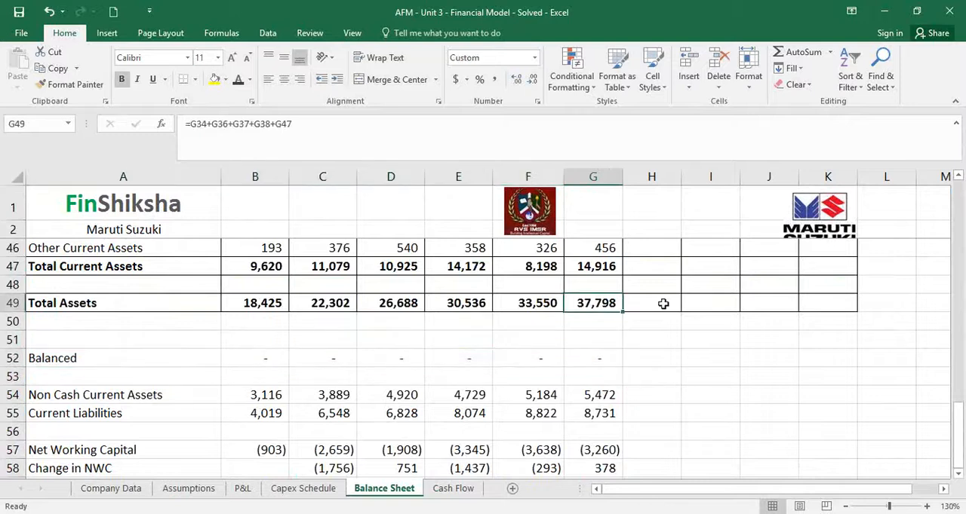
scroll(663, 303, "up", 8)
left_click(613, 322)
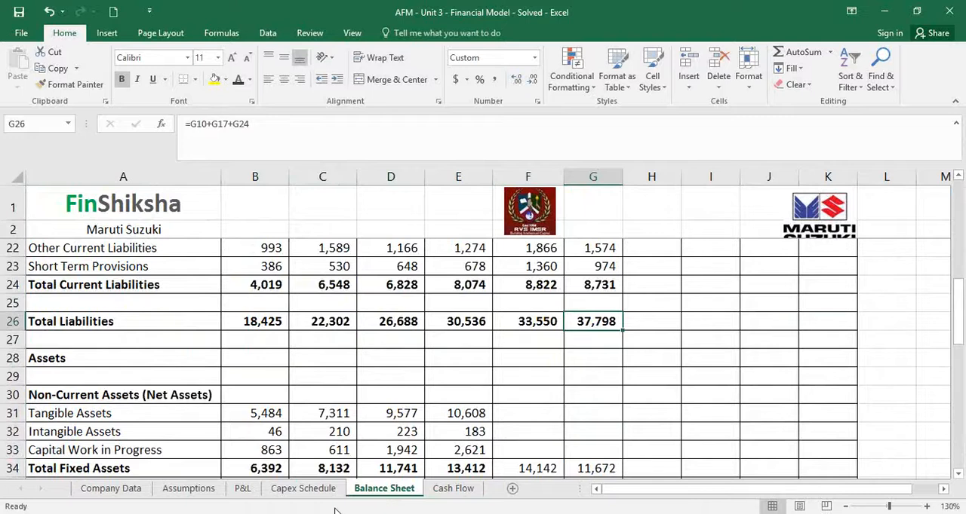
Raise FY16 Capacity in G10 of the Capex Schedule by 5,000 with =F10+5000
left_click(315, 490)
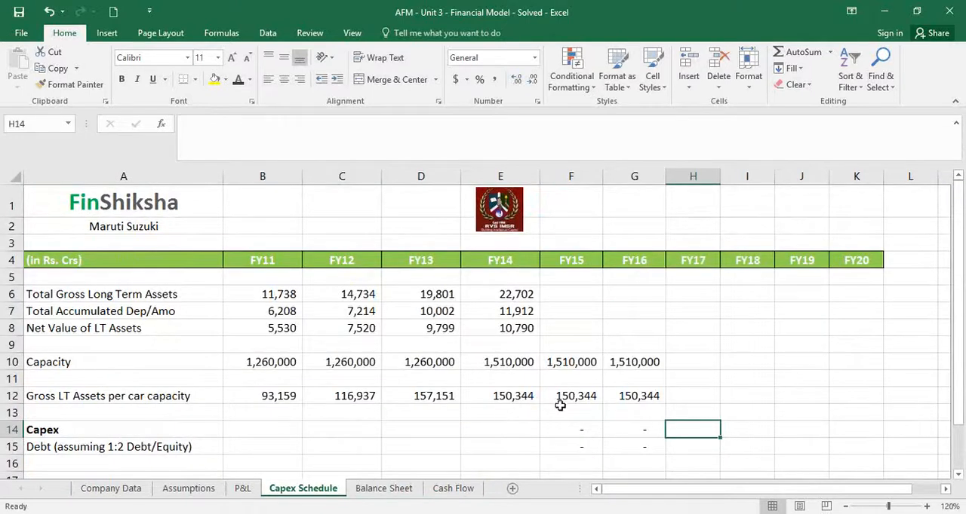
left_click(645, 364)
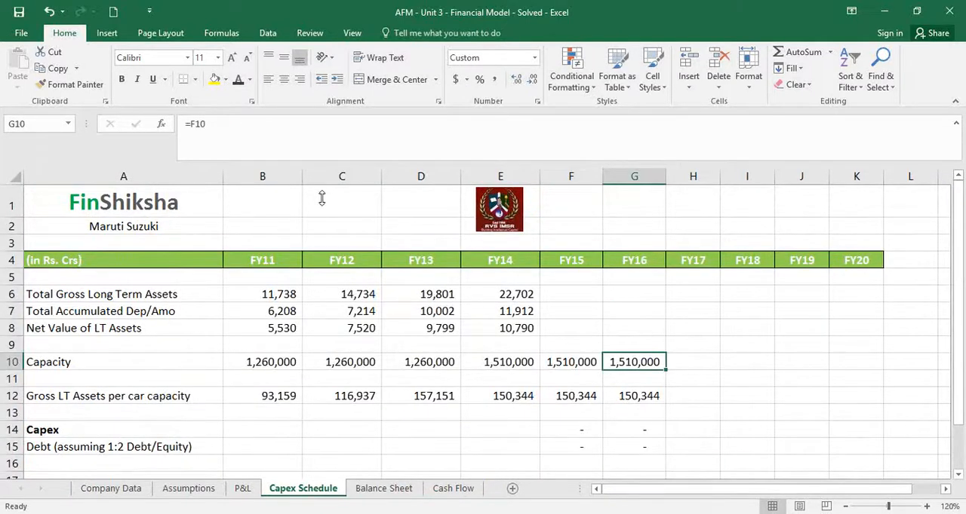
left_click(236, 124)
type("+5")
type("000")
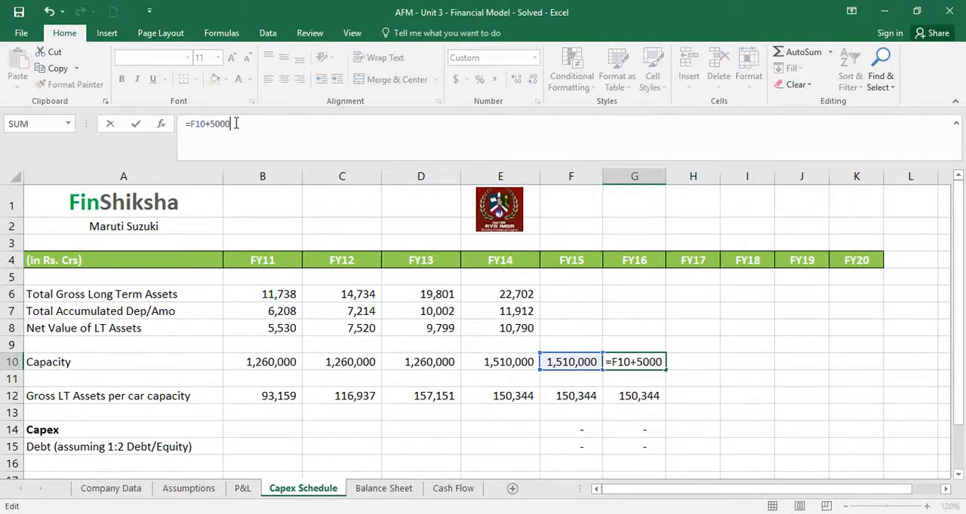
key("Return")
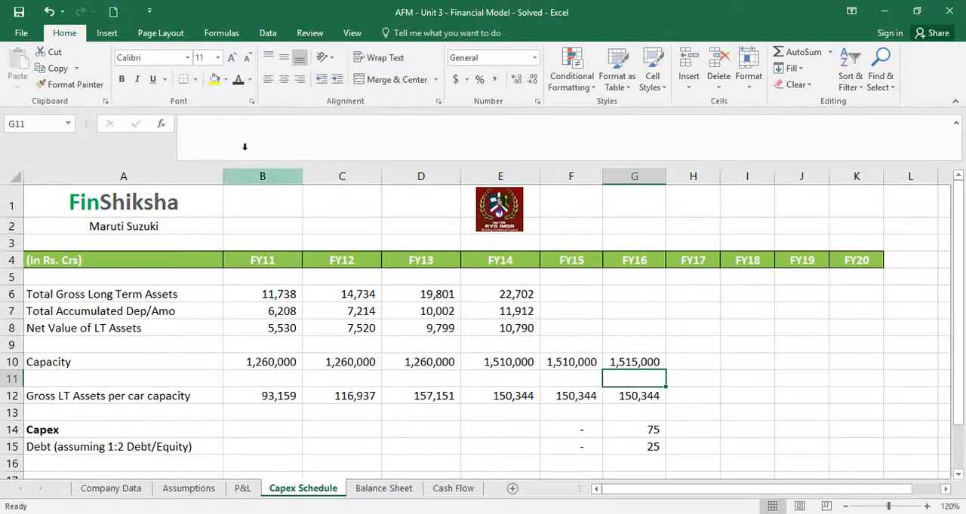
Inspect the FY16 Capex and Debt formulas in G14 and G15 of the Capex Schedule
left_click(624, 428)
left_click(650, 446)
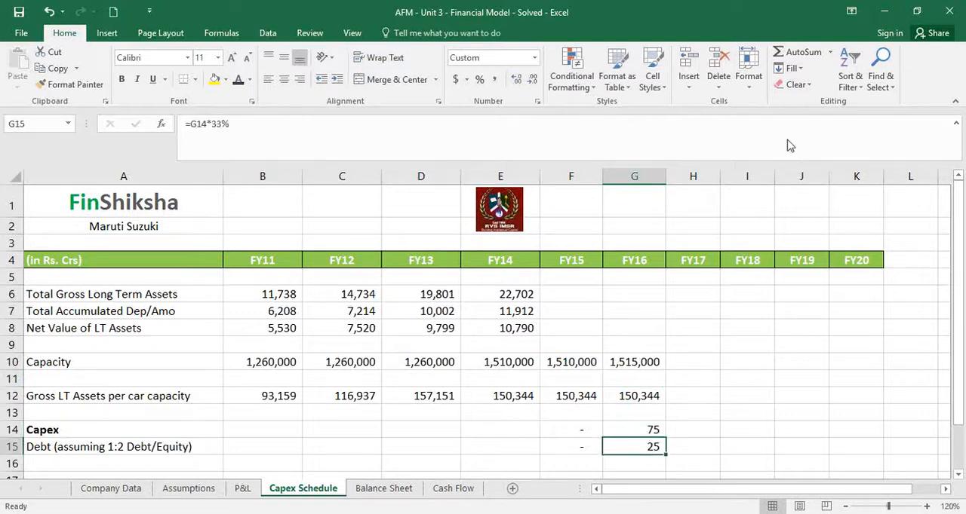
left_click(638, 428)
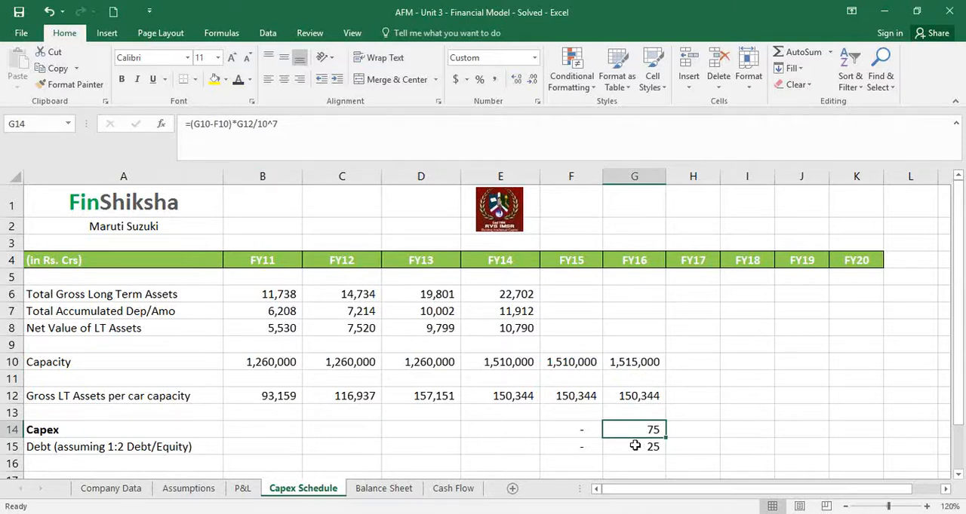
left_click(635, 446)
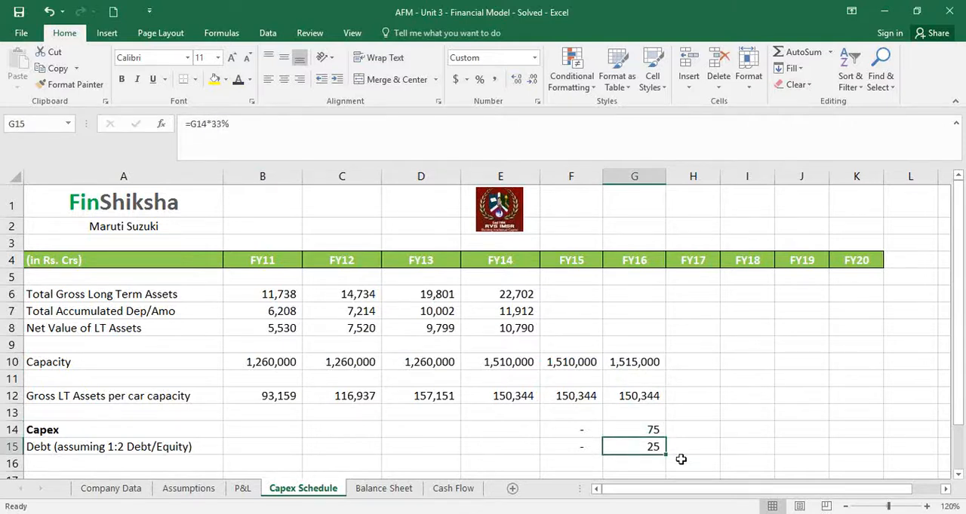
Trace FY16 capital expenditure and debt through Total Cash Flow and Closing Cash Balance on Cash Flow, and check the Balance Sheet's Balanced row
left_click(451, 488)
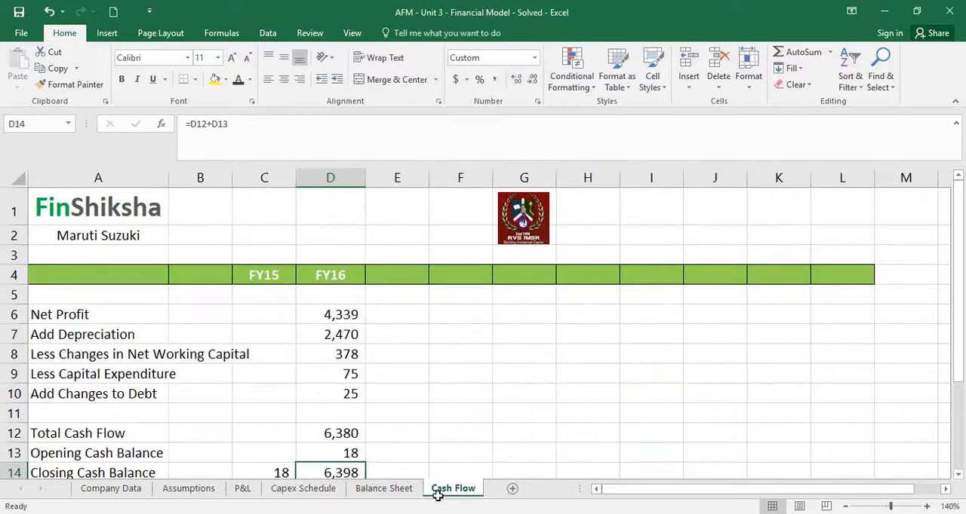
left_click(312, 371)
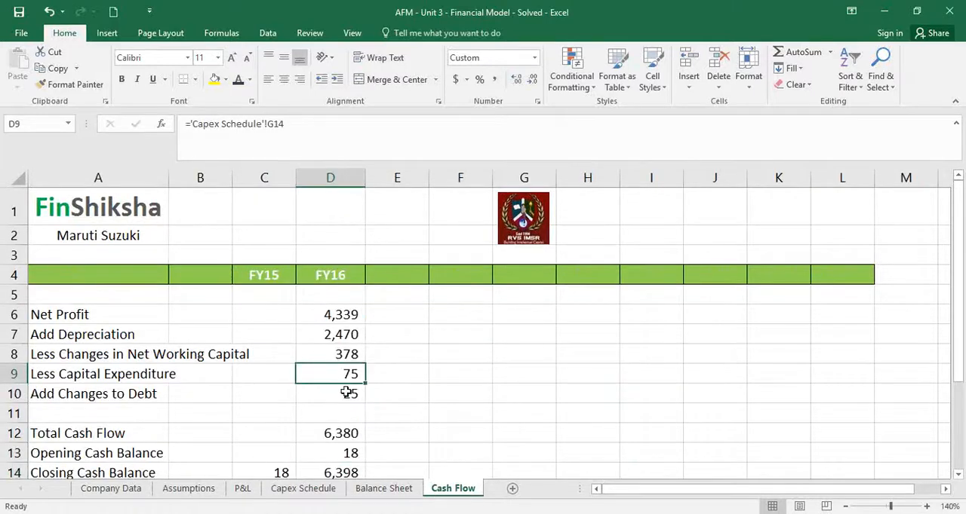
left_click(347, 392)
left_click(345, 433)
left_click(352, 474)
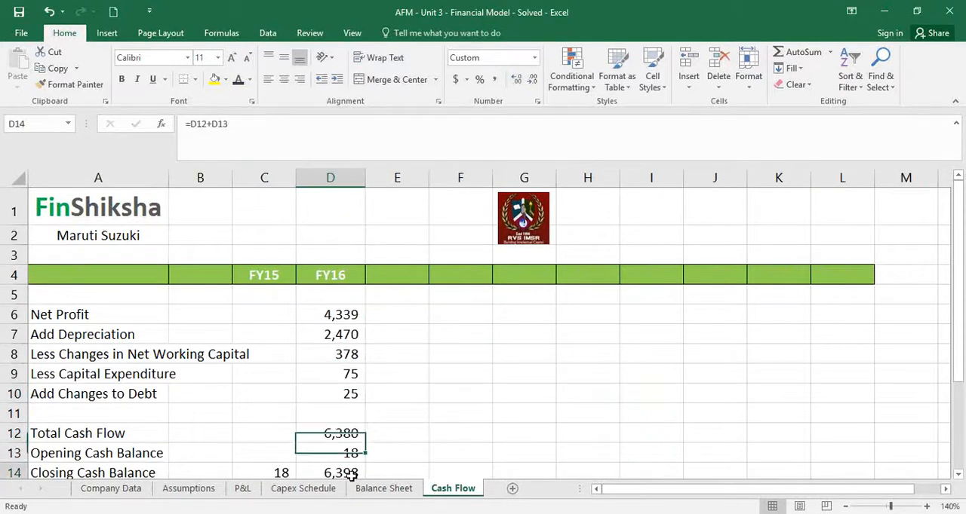
left_click(348, 434)
left_click(347, 473)
left_click(349, 436)
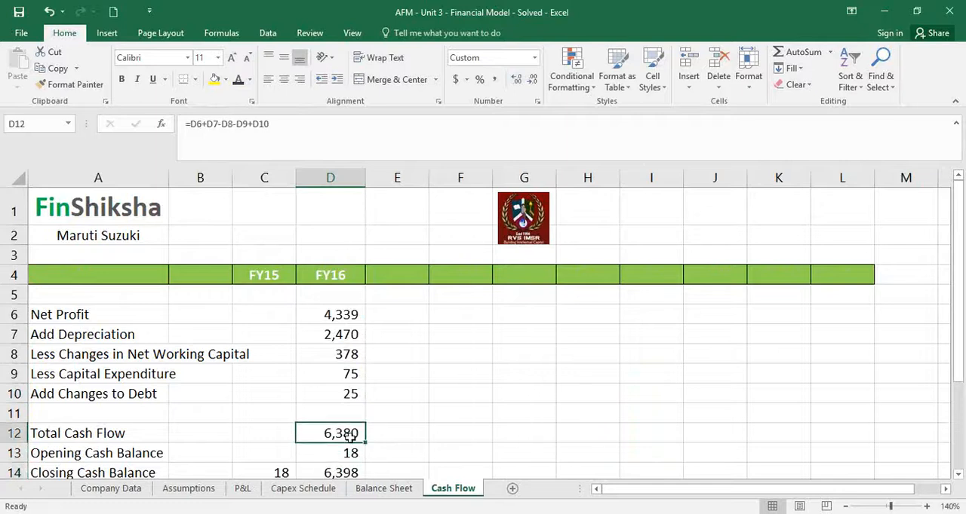
left_click(360, 471)
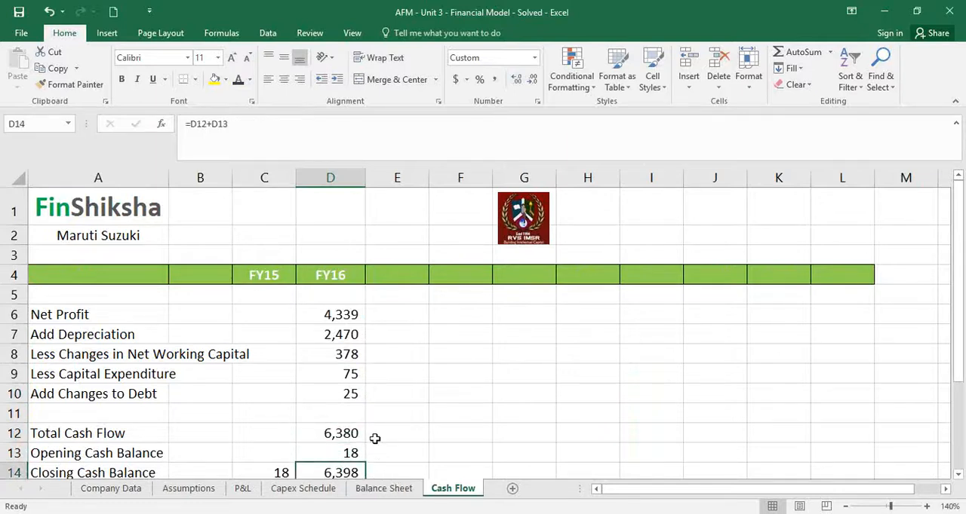
left_click(368, 490)
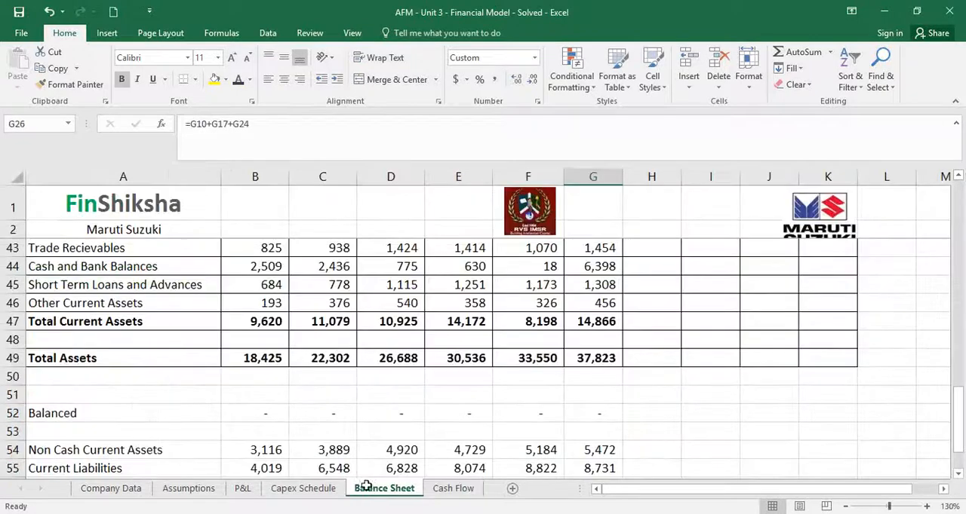
Set the FY16 Price per Car growth to 1% on Assumptions, making H15 =G15*(1+1%)
left_click_drag(39, 416, 577, 414)
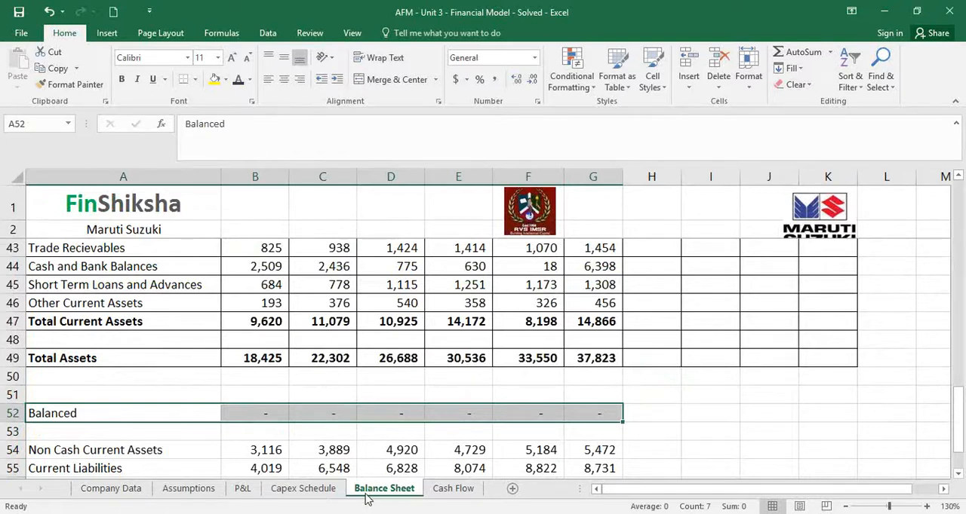
left_click(188, 490)
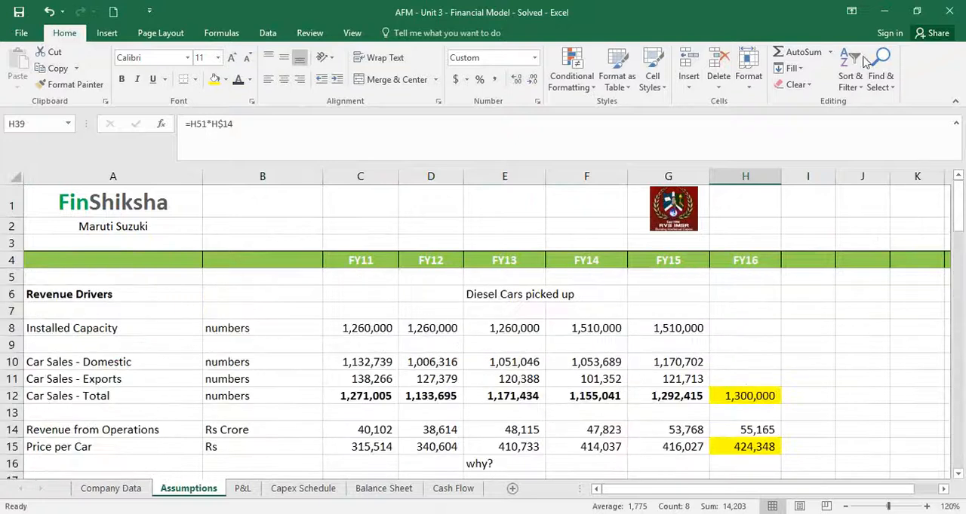
left_click(881, 12)
left_click(747, 446)
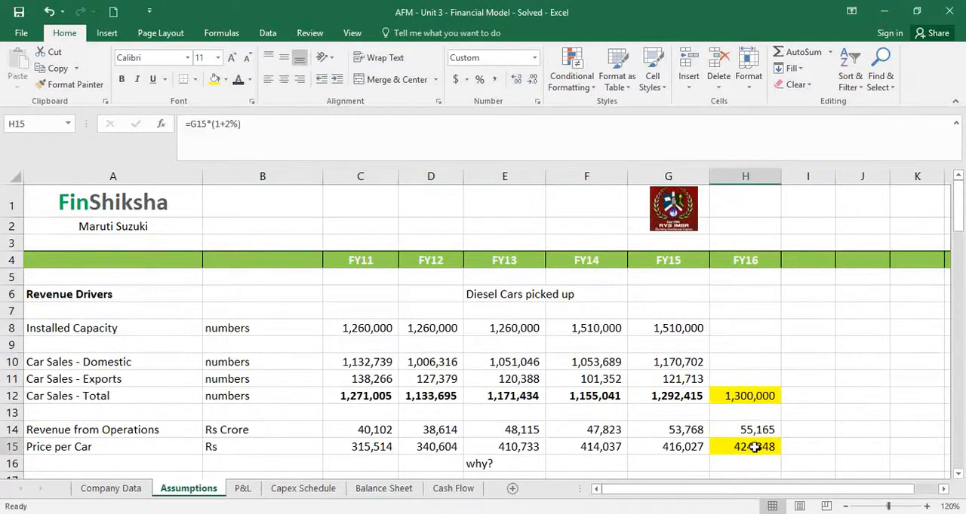
left_click(235, 123)
key("BackSpace")
type("1")
key("Return")
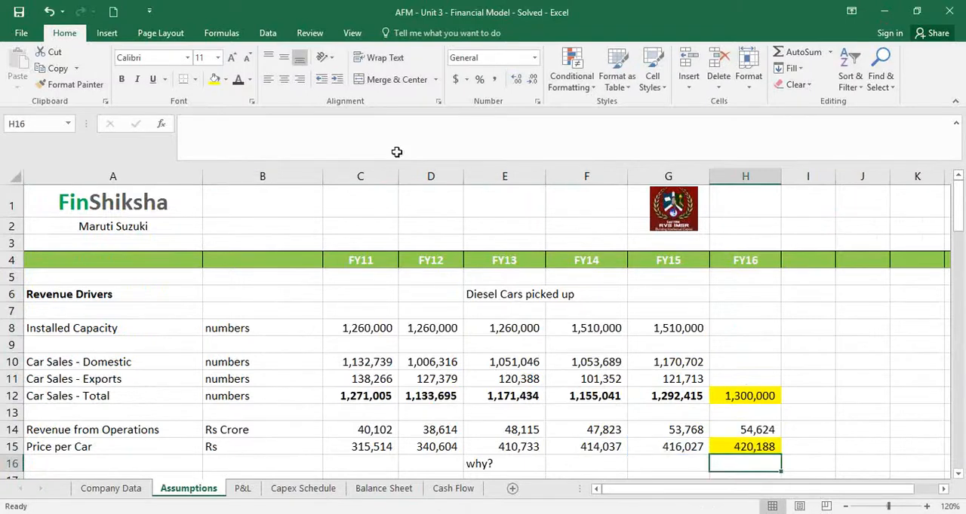
Check the FY16 Balanced cell G52 and the liabilities on the Balance Sheet
left_click(370, 490)
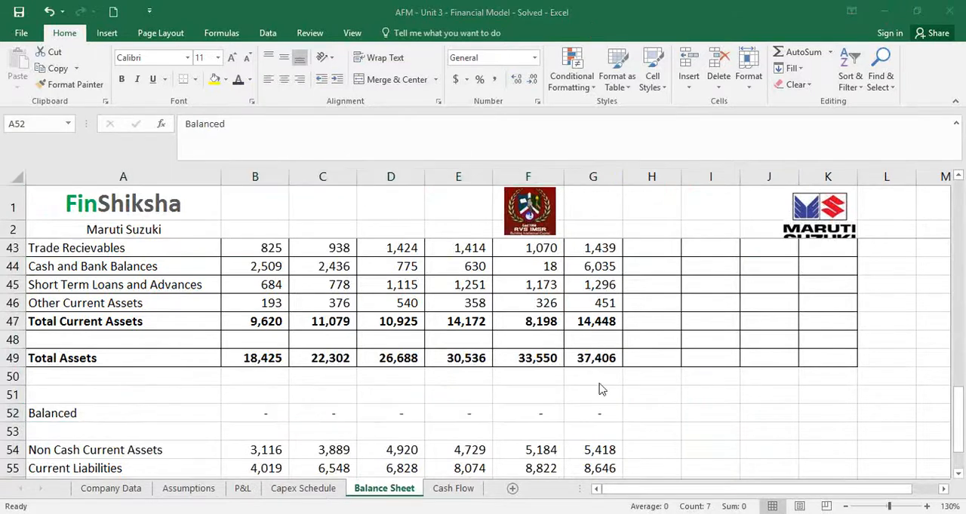
left_click(607, 412)
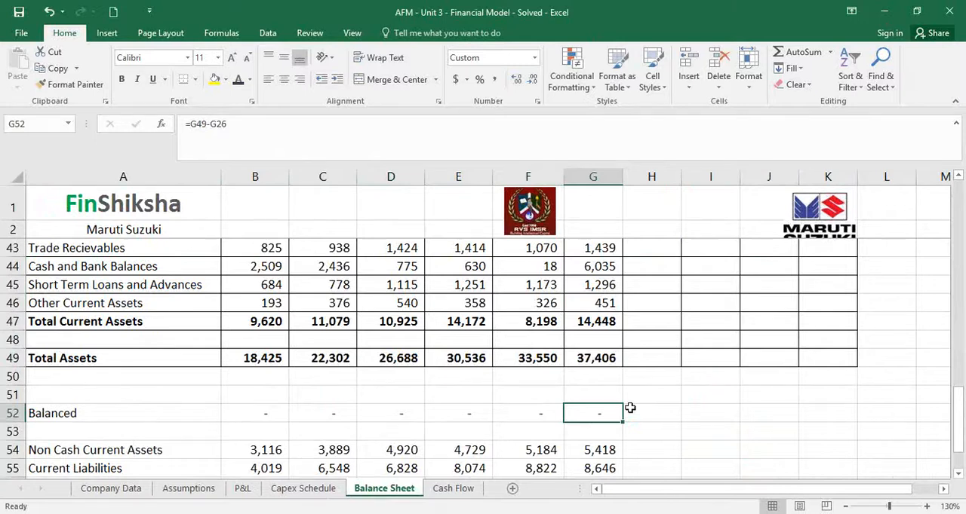
scroll(630, 408, "up", 13)
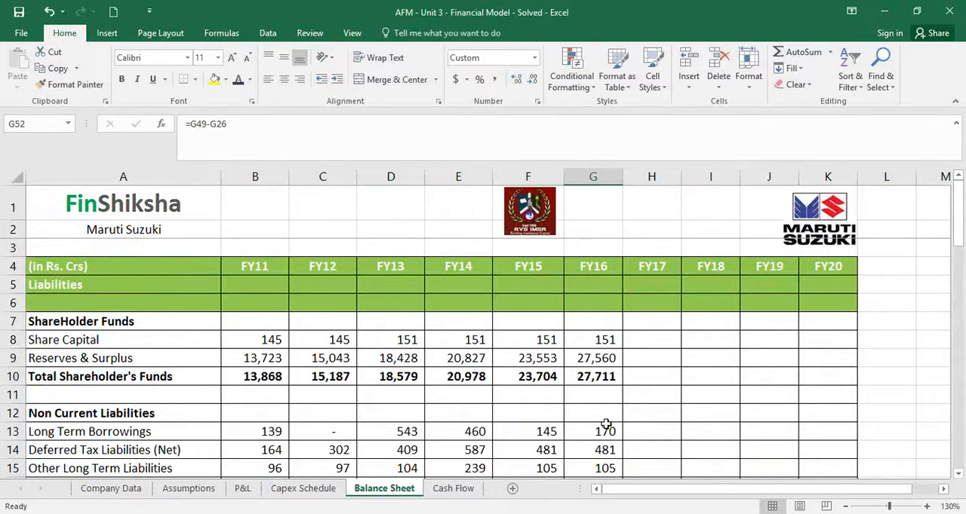
Widen column A of the Cash Flow sheet to fit its row labels
left_click(453, 488)
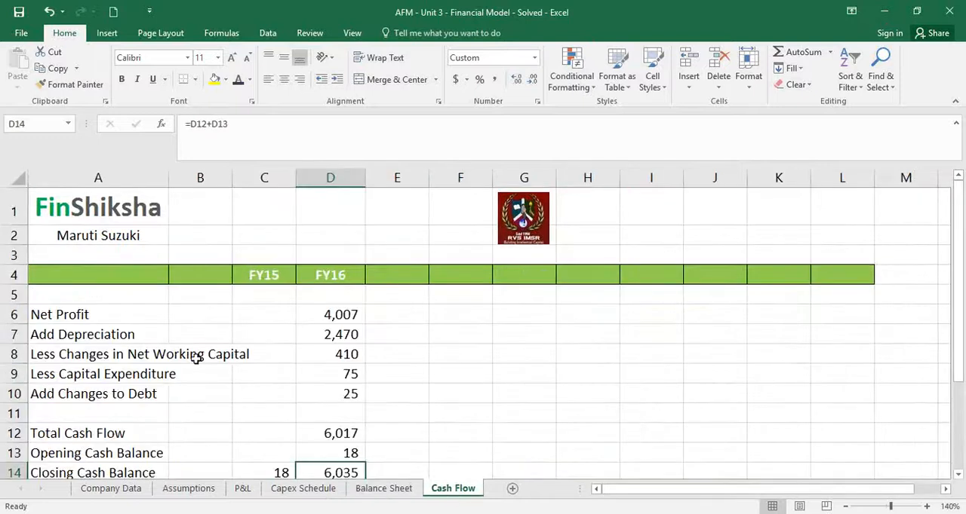
double_click(169, 178)
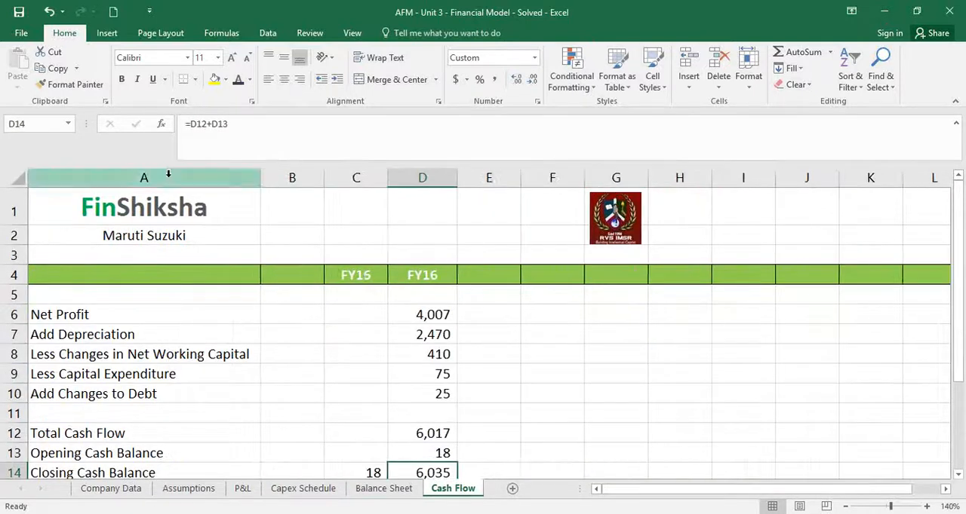
left_click(349, 343)
left_click(187, 323)
left_click_drag(188, 329, 215, 392)
left_click(370, 315)
type("=")
key("Escape")
key("Down")
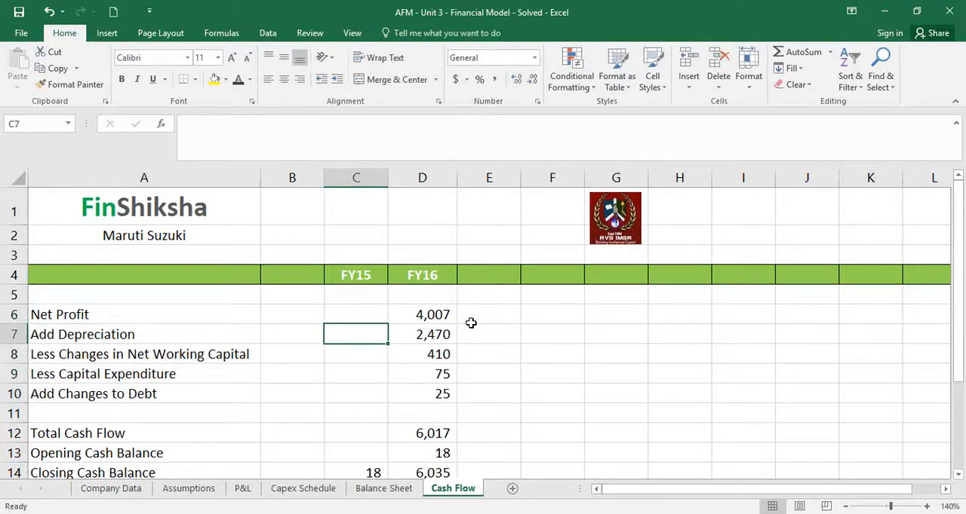
key("Down")
Label the cash flow signs in C6:C10 of Cash Flow as plus, plus, minus, minus and plus
key("Down")
key("Down")
key("Up")
key("Up")
key("Up")
key("Up")
key("Up")
key("Down")
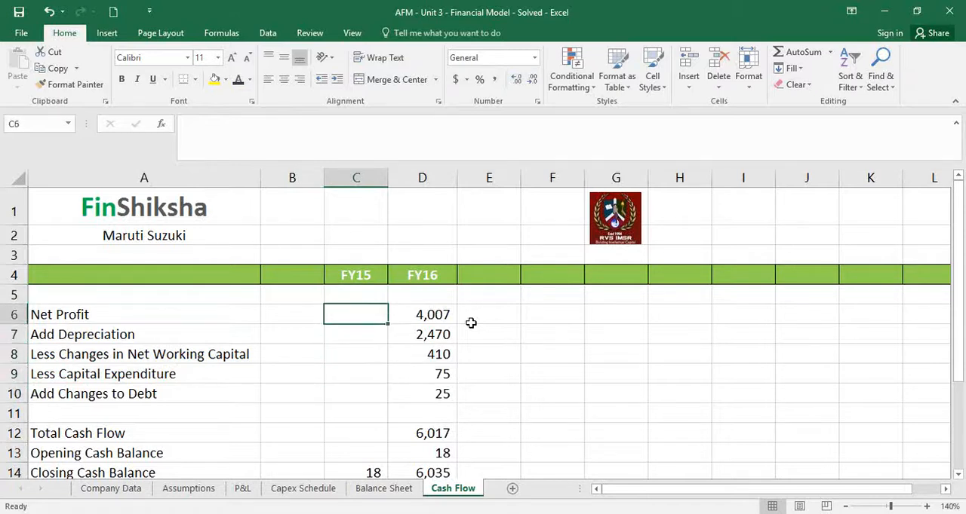
type("plus")
key("Return")
type("plus")
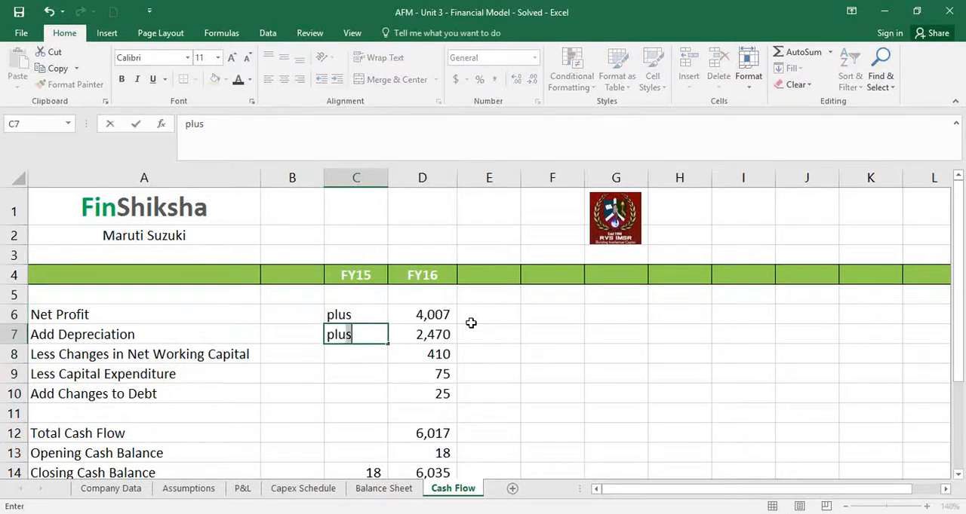
key("Return")
type("minus")
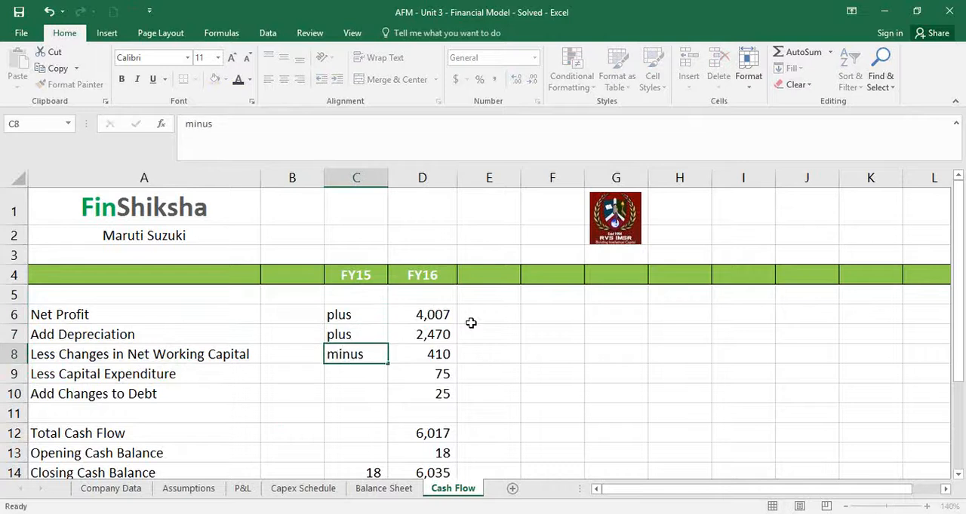
key("Return")
type("minus")
key("Return")
type("plus")
key("Return")
Inspect the FY16 Total Cash Flow formula in D12, then the Opening and Closing Cash Balance in D13 and D14
key("Right")
key("Down")
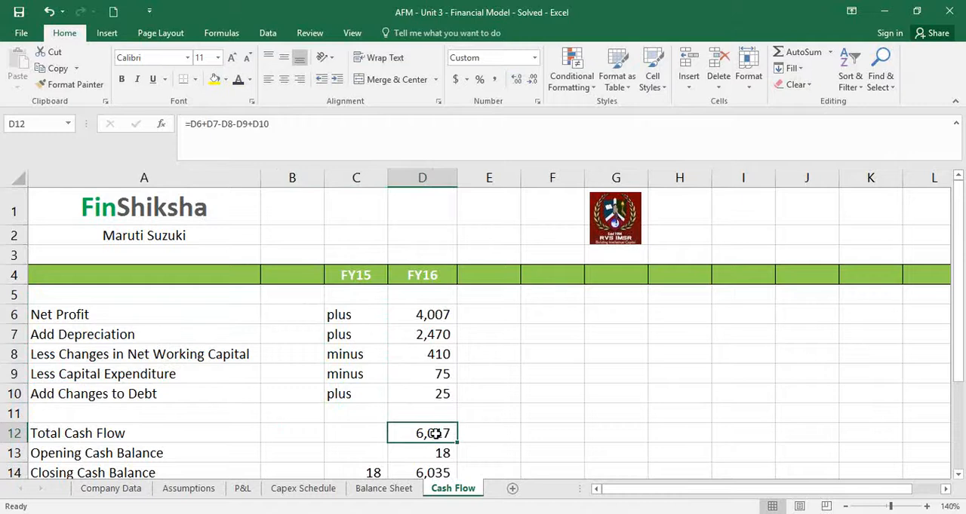
double_click(441, 433)
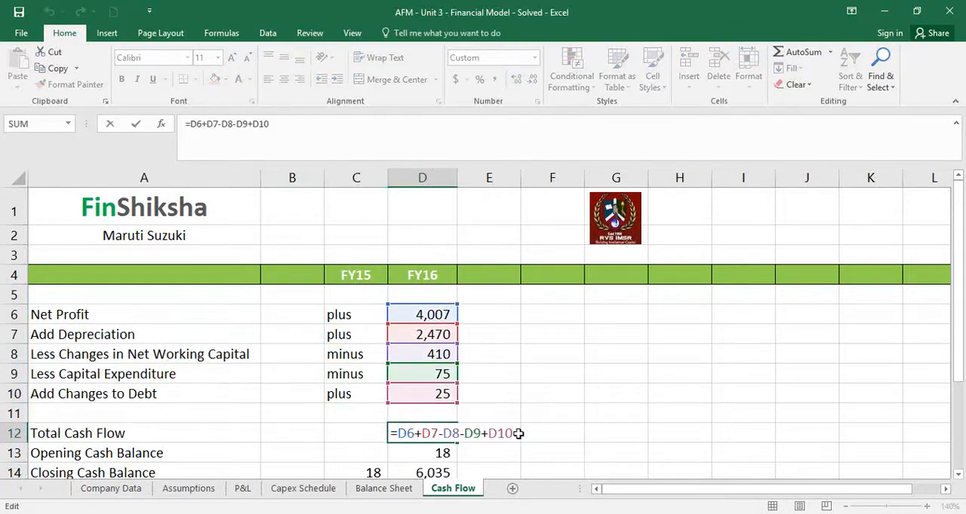
key("Escape")
left_click(427, 453)
left_click(425, 471)
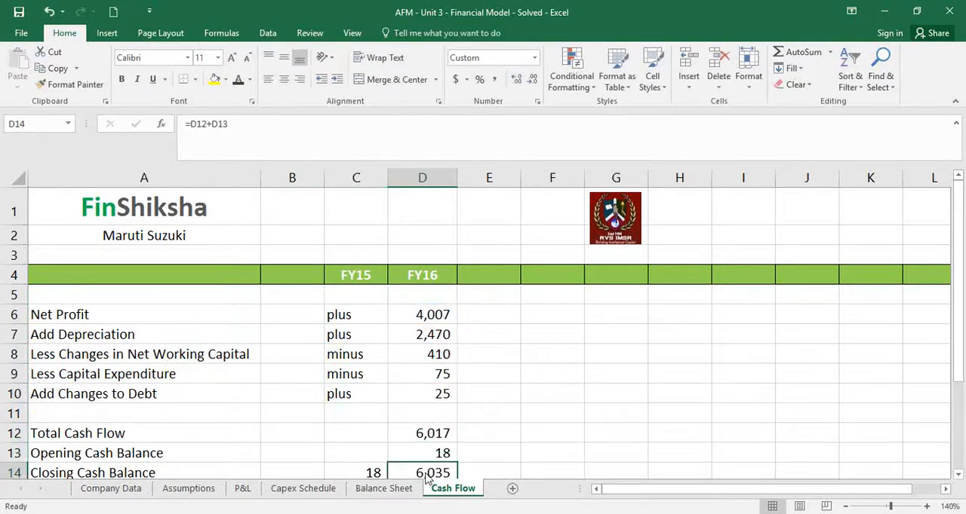
scroll(426, 479, "down", 1)
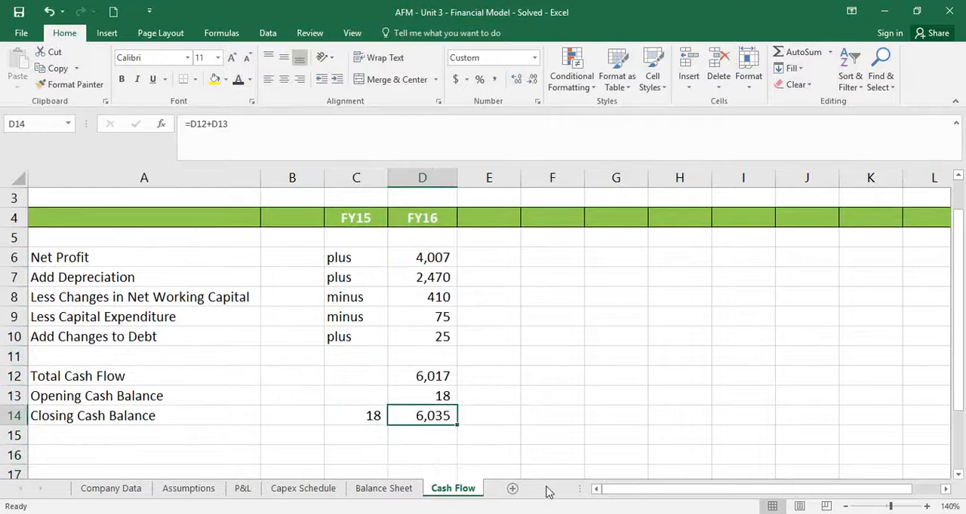
Review the Capex Schedule, then go down the FY16 column of the Balance Sheet to the Balanced check in G52
left_click(393, 489)
left_click(324, 490)
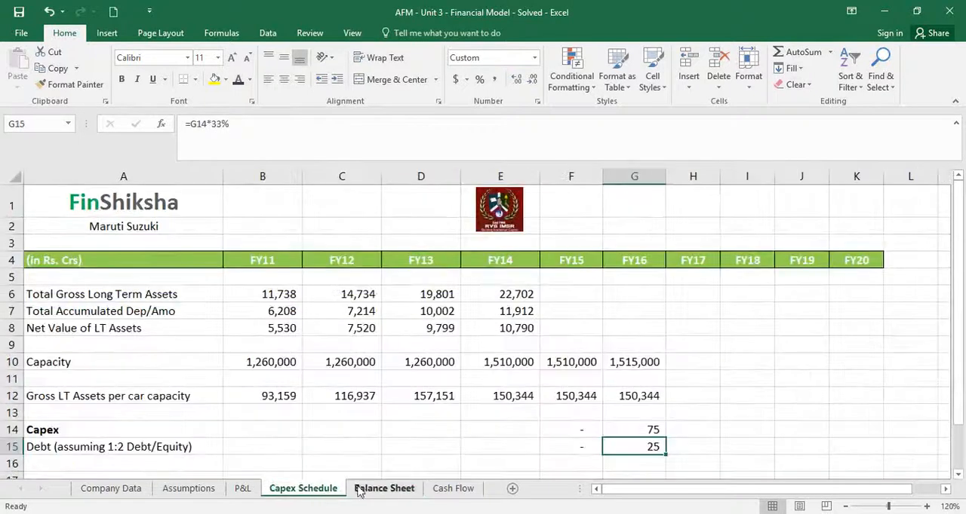
left_click(362, 494)
left_click(566, 418)
key("Down")
key("Down")
key("Down")
key("Down")
key("Down")
key("Down")
key("Down")
key("Down")
key("Down")
key("Down")
key("Down")
key("Down")
key("Down")
key("Down")
key("Down")
key("Down")
key("Down")
key("Down")
key("Down")
key("Down")
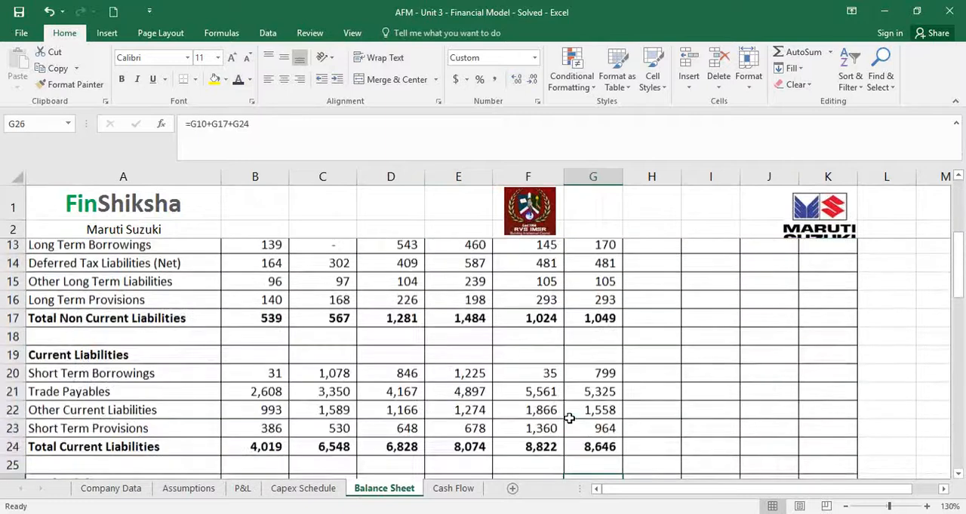
key("Down")
key("Down")
key("Down")
key("Down")
key("Down")
key("Down")
key("Down")
key("Down")
key("Down")
key("Down")
key("Down")
key("Down")
key("Down")
key("Down")
key("Down")
key("Down")
key("Down")
key("Down")
key("Down")
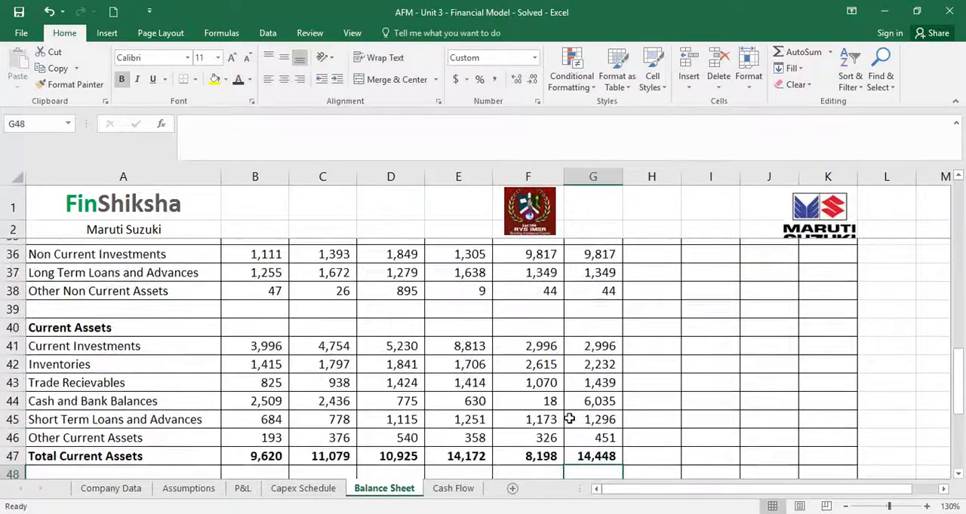
key("Down")
key("Down")
key("Down")
key("Down")
key("Up")
key("Up")
key("Up")
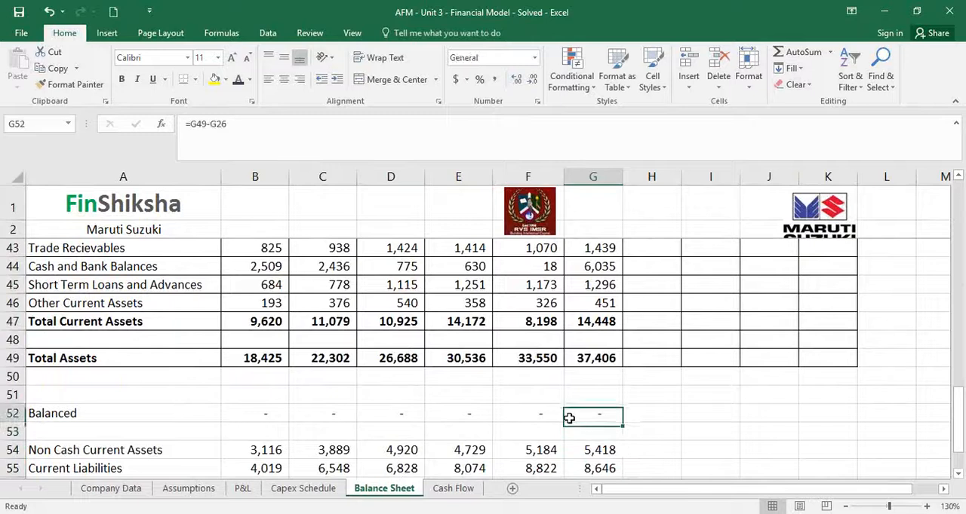